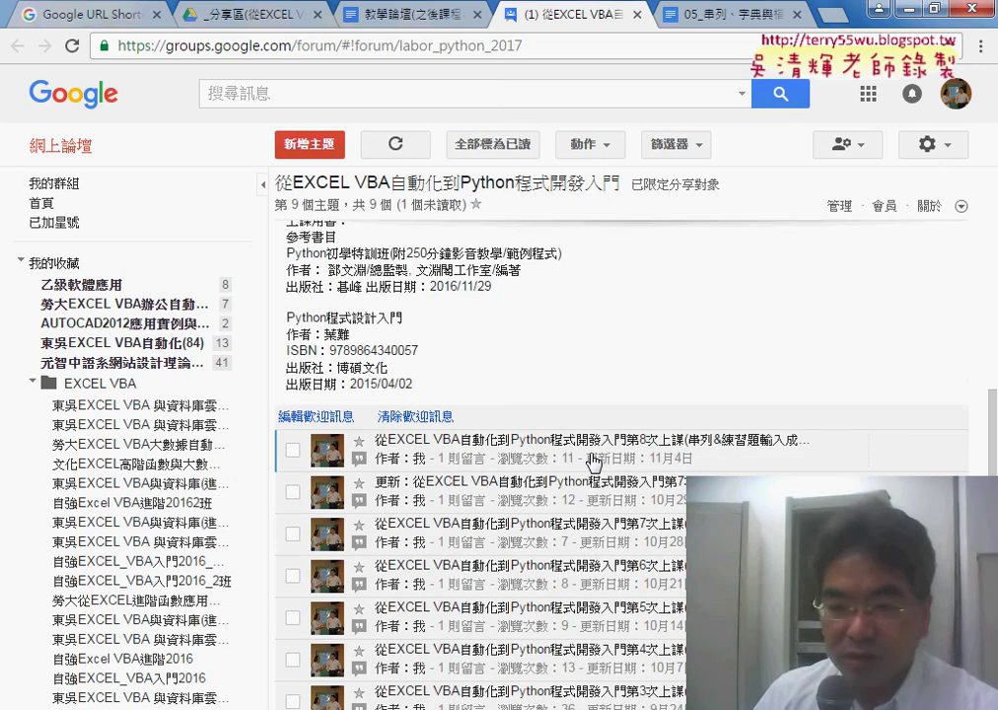
# Open the 第8次上課 lesson topic and highlight 串列 in its outline
pyautogui.click(594, 460)
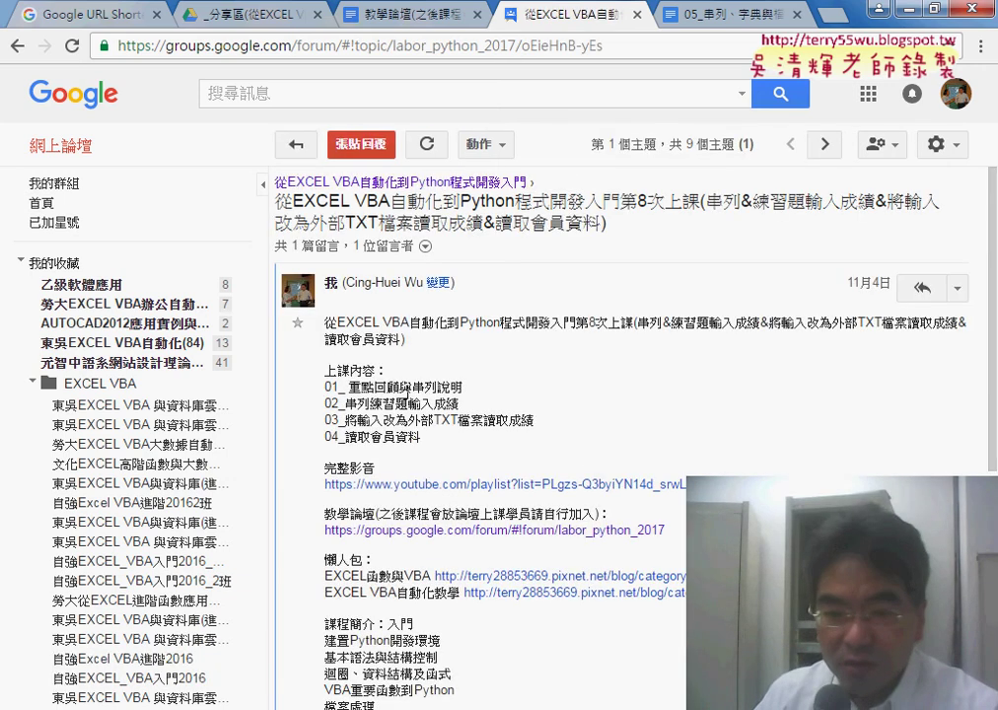
pyautogui.doubleClick(424, 388)
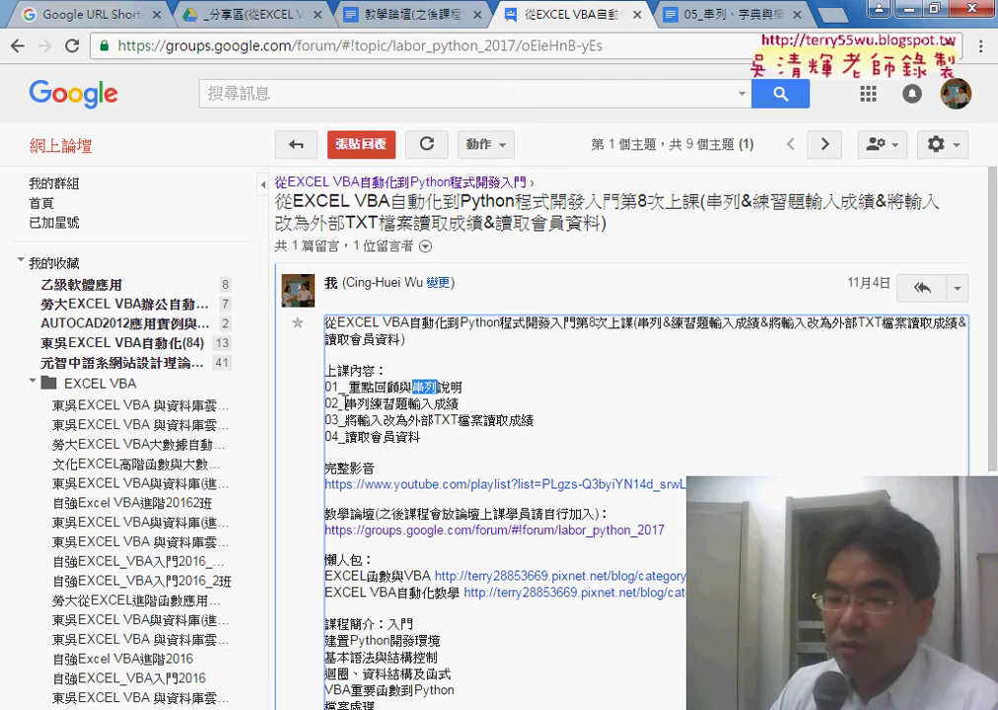
# Highlight the outline items on the list exercise, reading TXT scores, and reading member data
pyautogui.moveTo(344, 404); pyautogui.dragTo(382, 404)
pyautogui.click(398, 403)
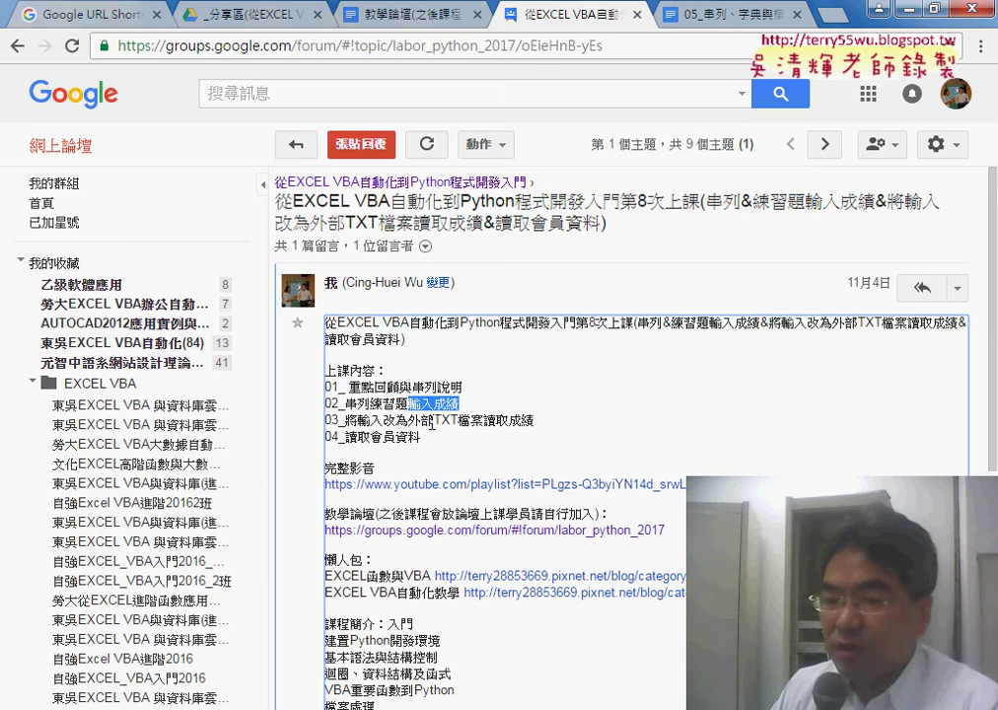
pyautogui.moveTo(432, 421); pyautogui.dragTo(540, 422)
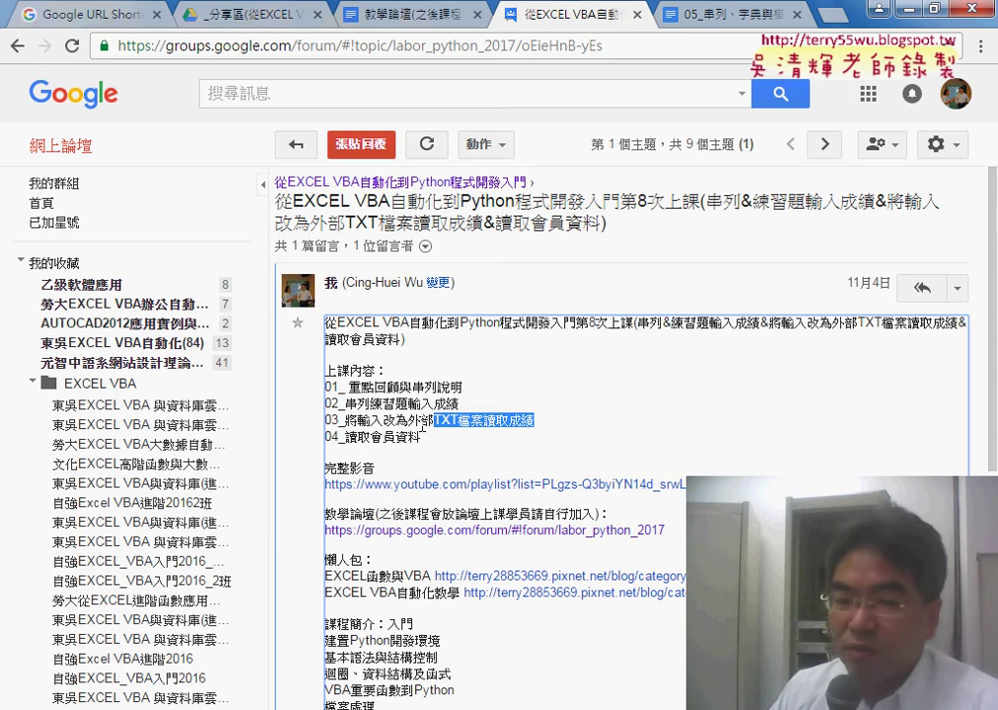
pyautogui.moveTo(371, 437); pyautogui.dragTo(423, 440)
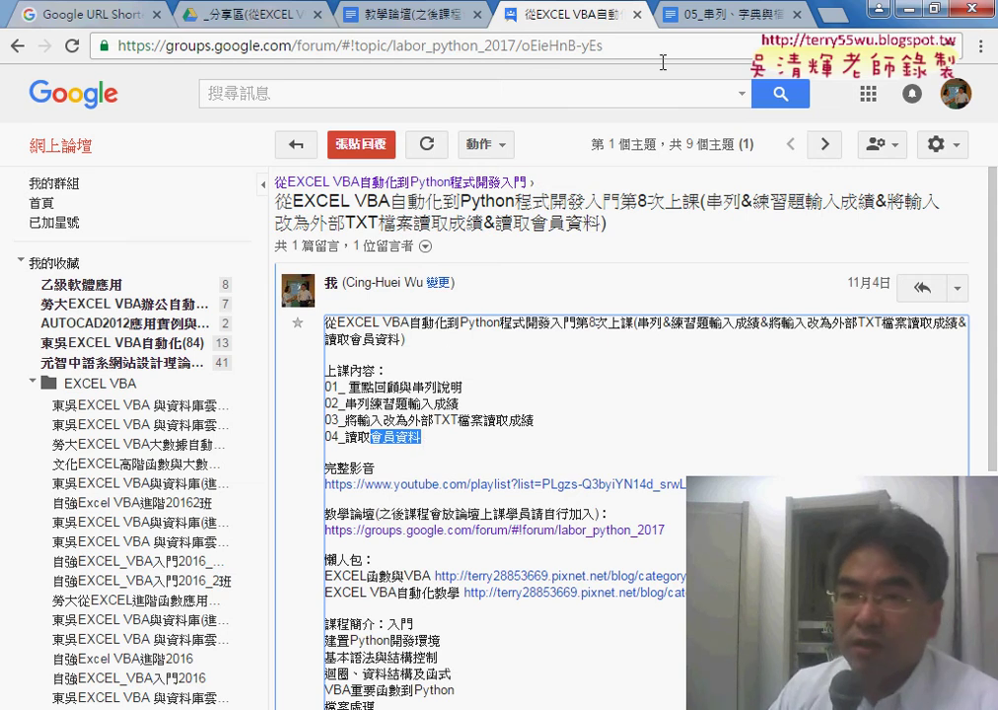
pyautogui.click(688, 18)
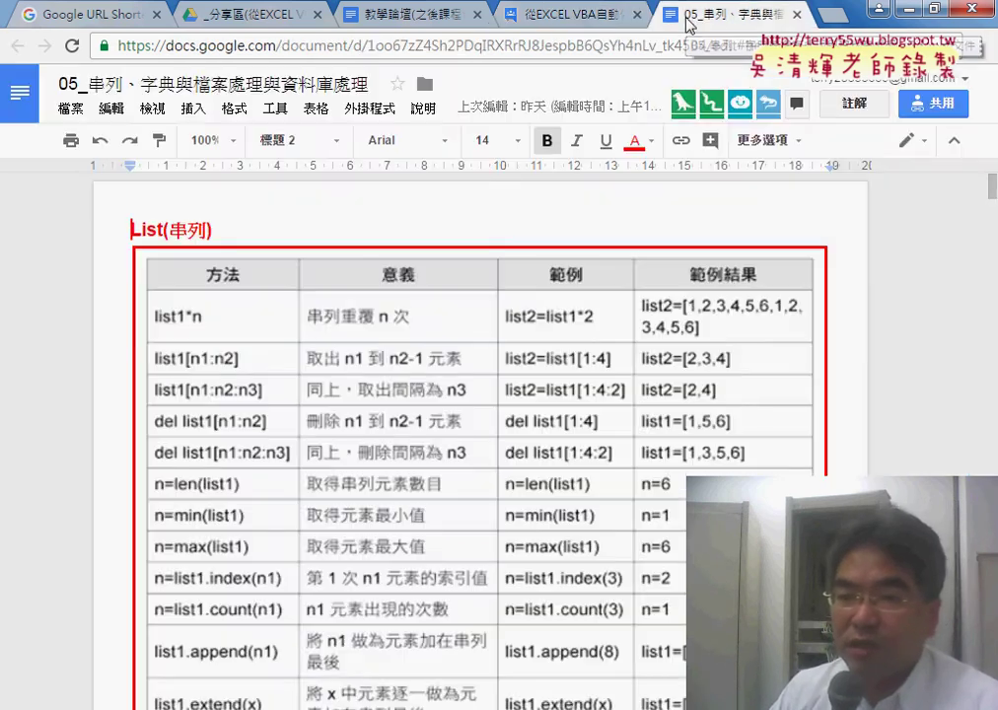
pyautogui.scroll(-2, 853, 287)
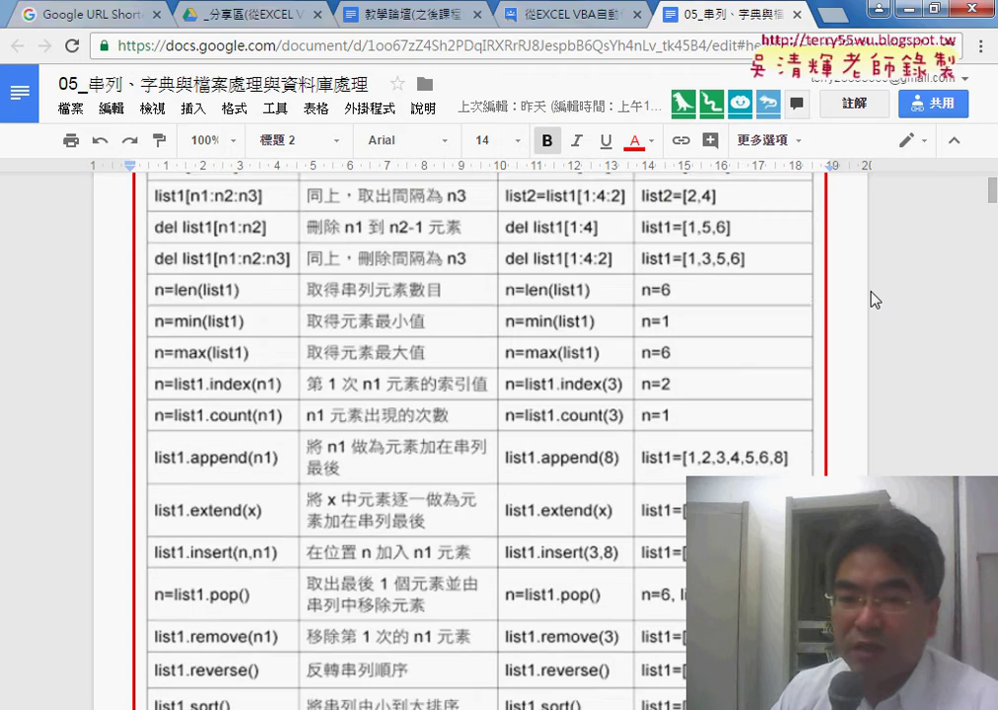
pyautogui.scroll(2, 857, 290)
pyautogui.scroll(-1, 868, 296)
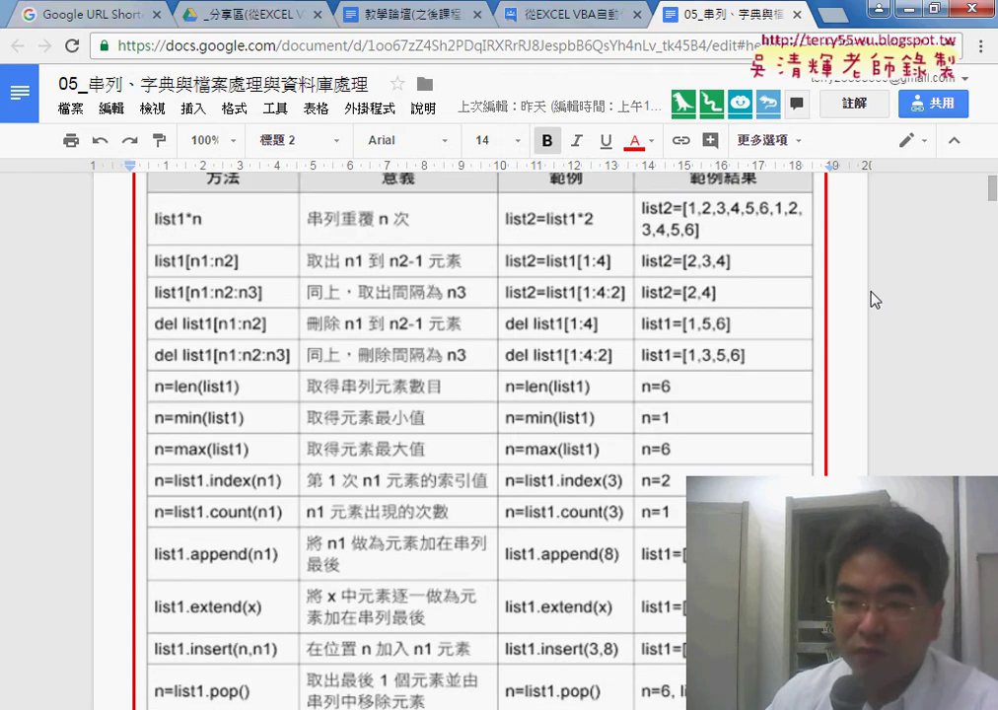
pyautogui.scroll(1, 871, 297)
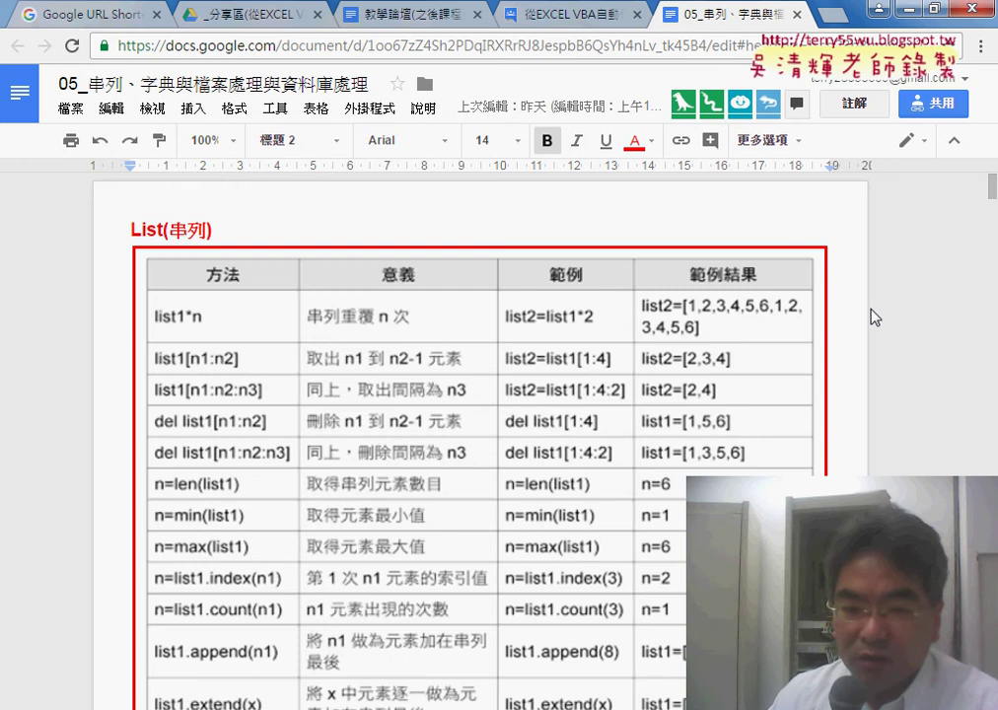
pyautogui.scroll(-1, 872, 317)
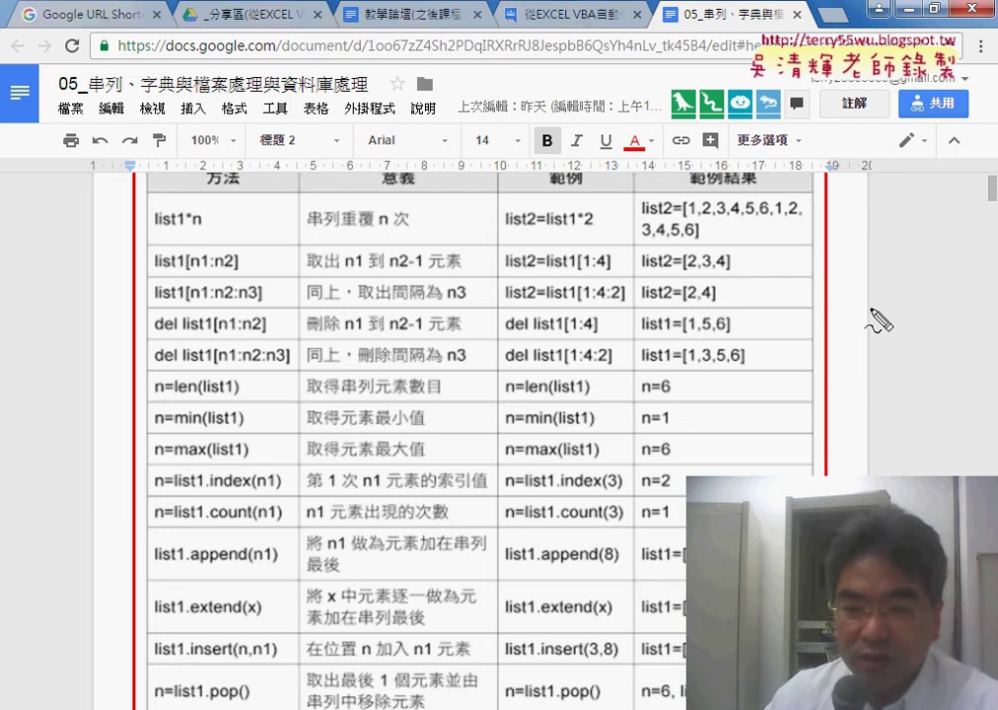
pyautogui.moveTo(173, 396); pyautogui.dragTo(191, 397)
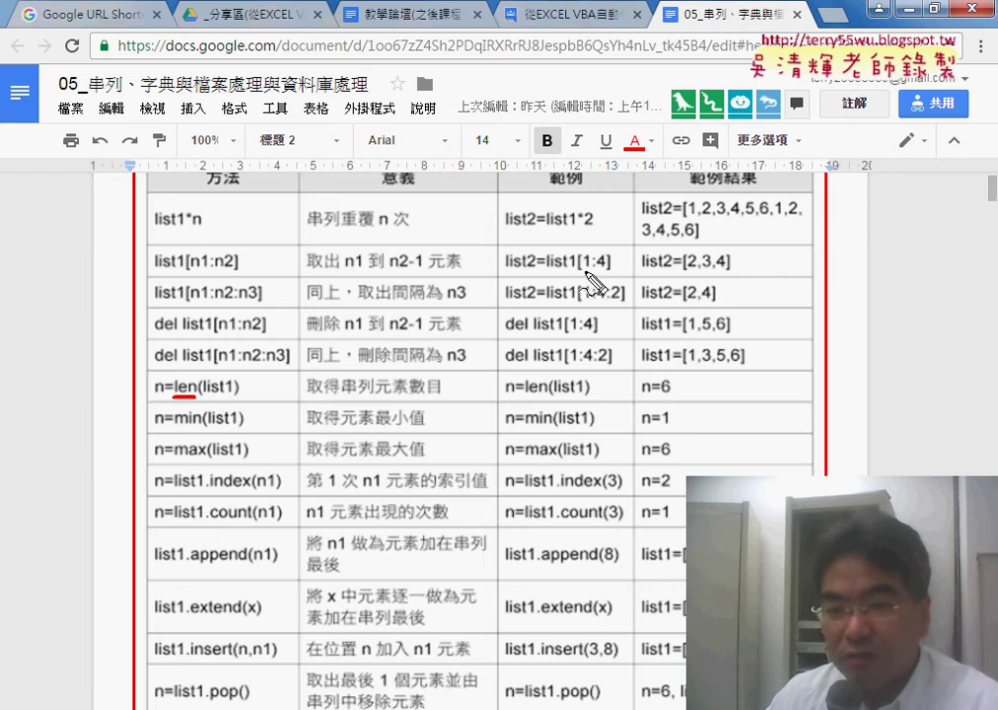
pyautogui.moveTo(585, 268); pyautogui.dragTo(606, 270)
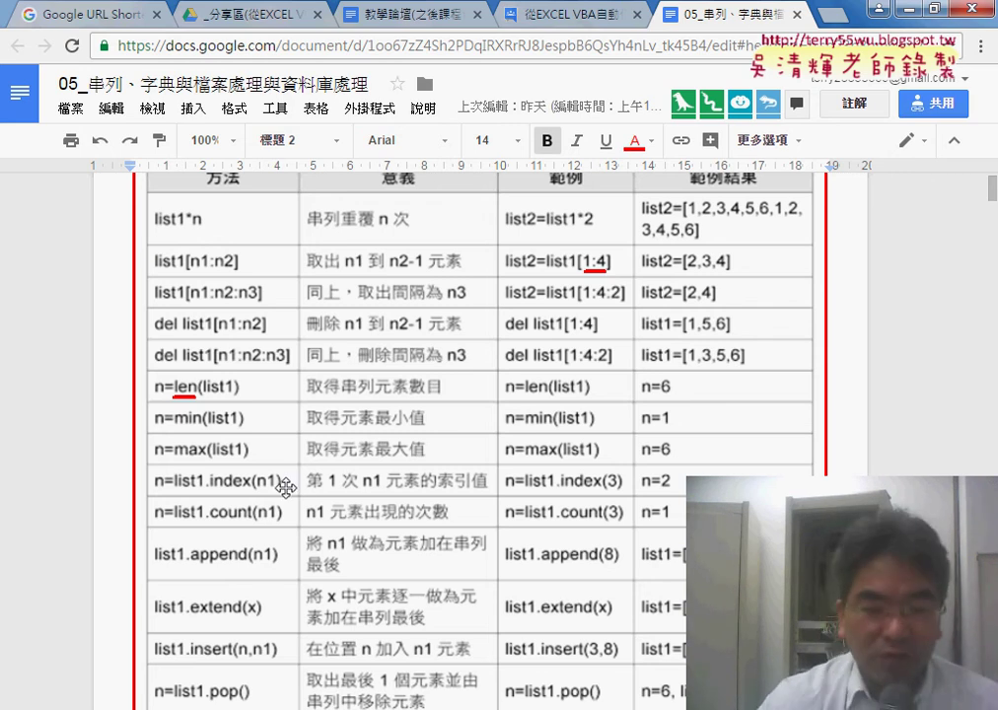
pyautogui.press('Escape')
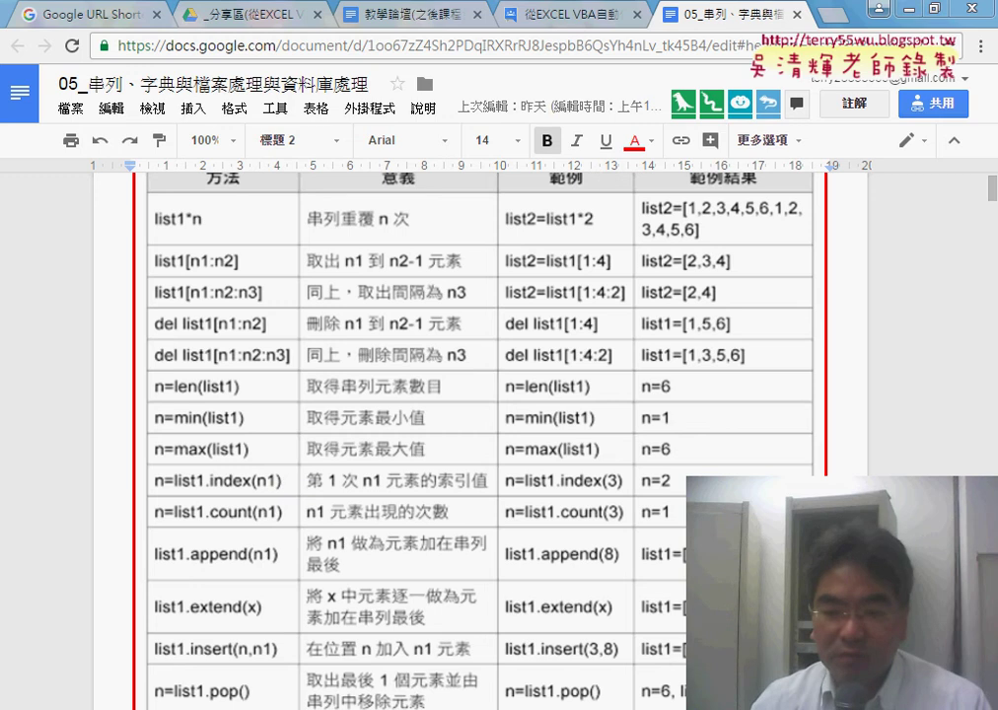
pyautogui.scroll(-2, 259, 388)
pyautogui.scroll(-2, 259, 387)
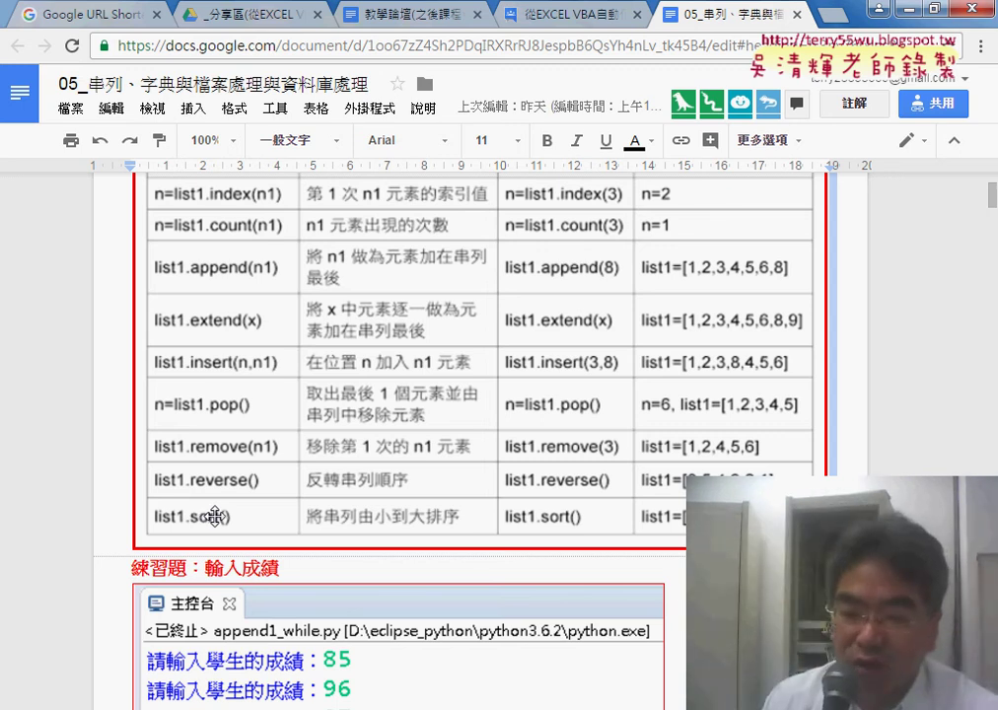
# Highlight the 修改為外部獨取檔案 heading in the notes, then switch to Eclipse's fileread1_member code
pyautogui.scroll(-5, 215, 516)
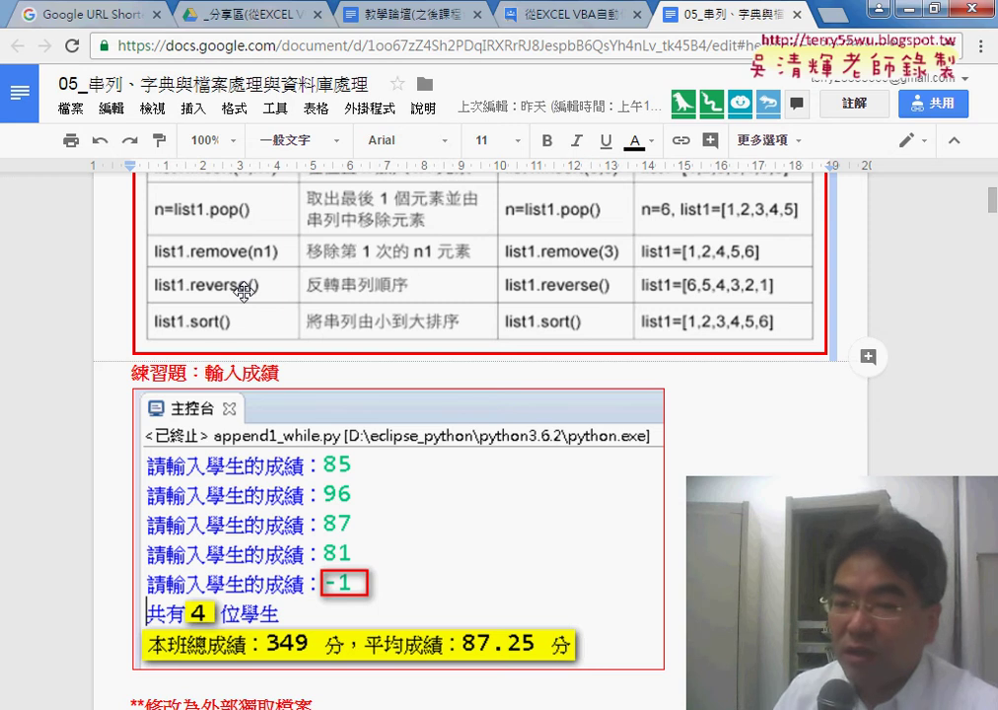
pyautogui.scroll(-1, 242, 292)
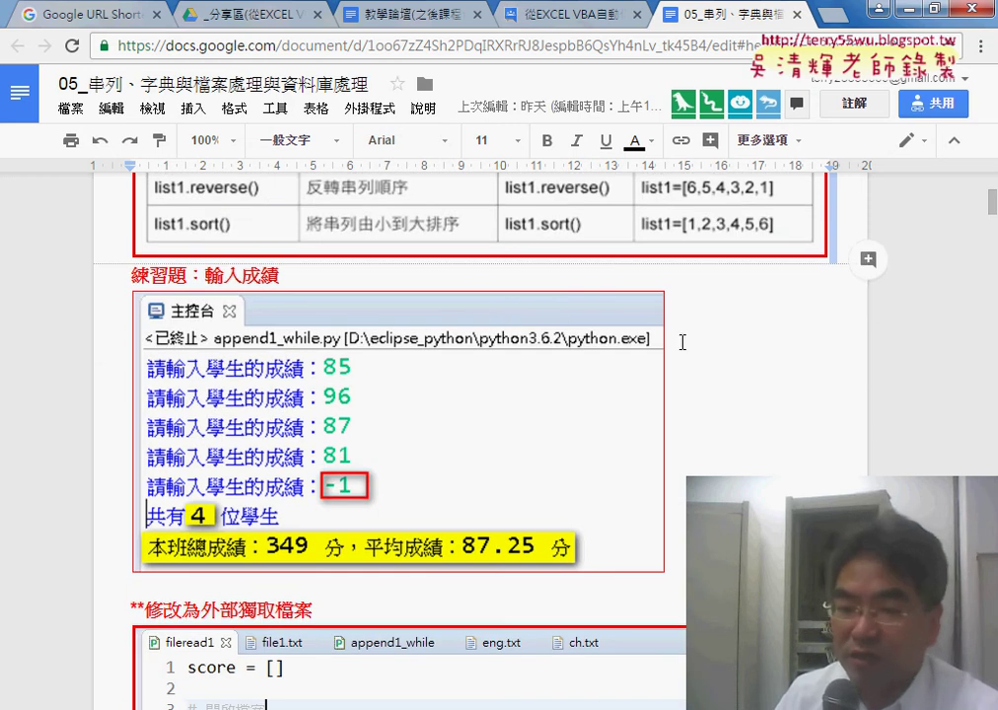
pyautogui.scroll(-1, 681, 342)
pyautogui.scroll(-1, 681, 342)
pyautogui.scroll(-1, 681, 342)
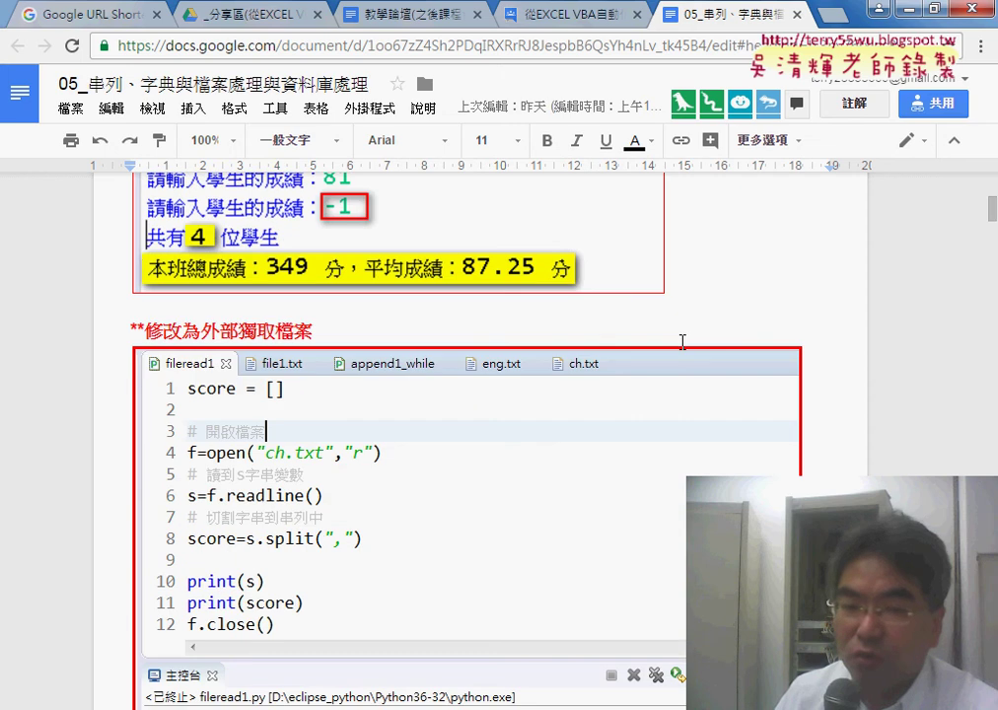
pyautogui.scroll(-1, 681, 342)
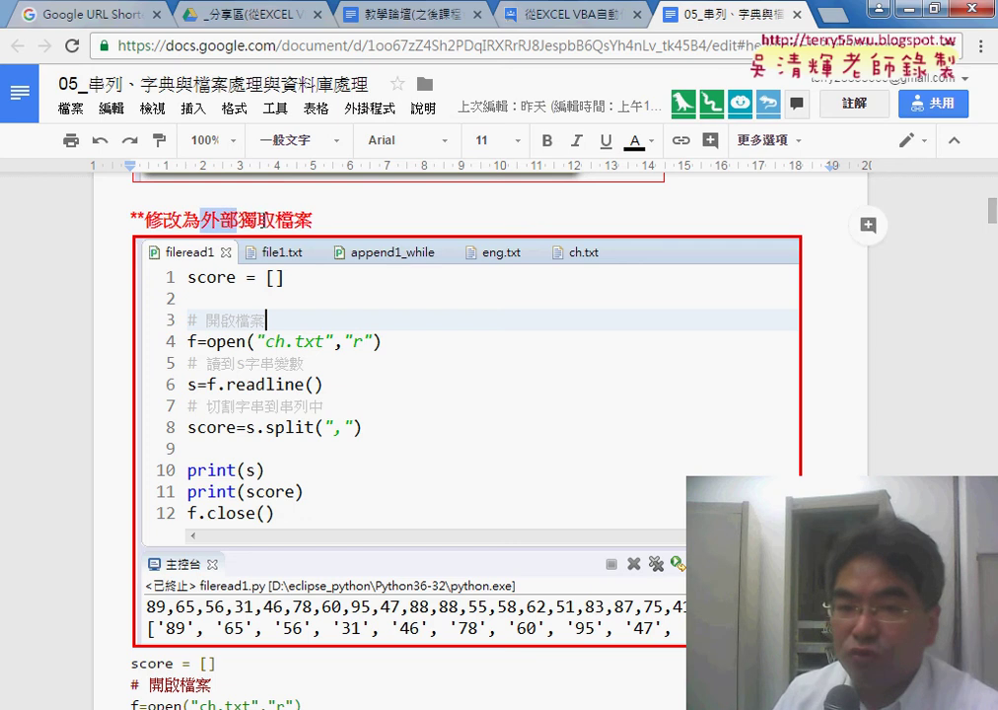
pyautogui.moveTo(200, 220); pyautogui.dragTo(319, 221)
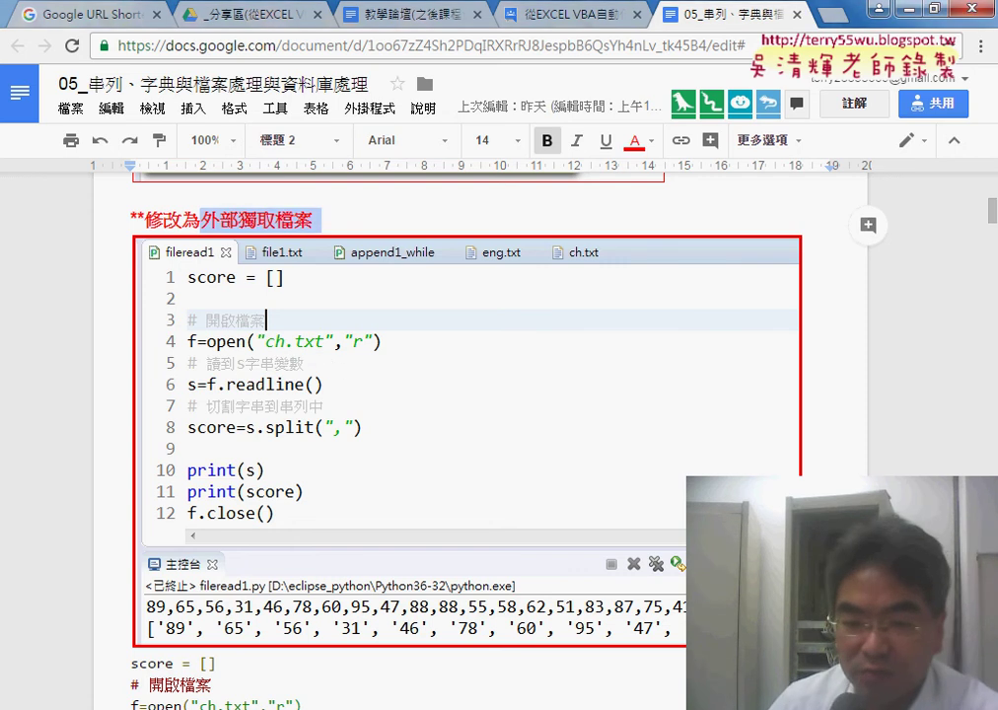
pyautogui.hotkey('alt', 'Tab')
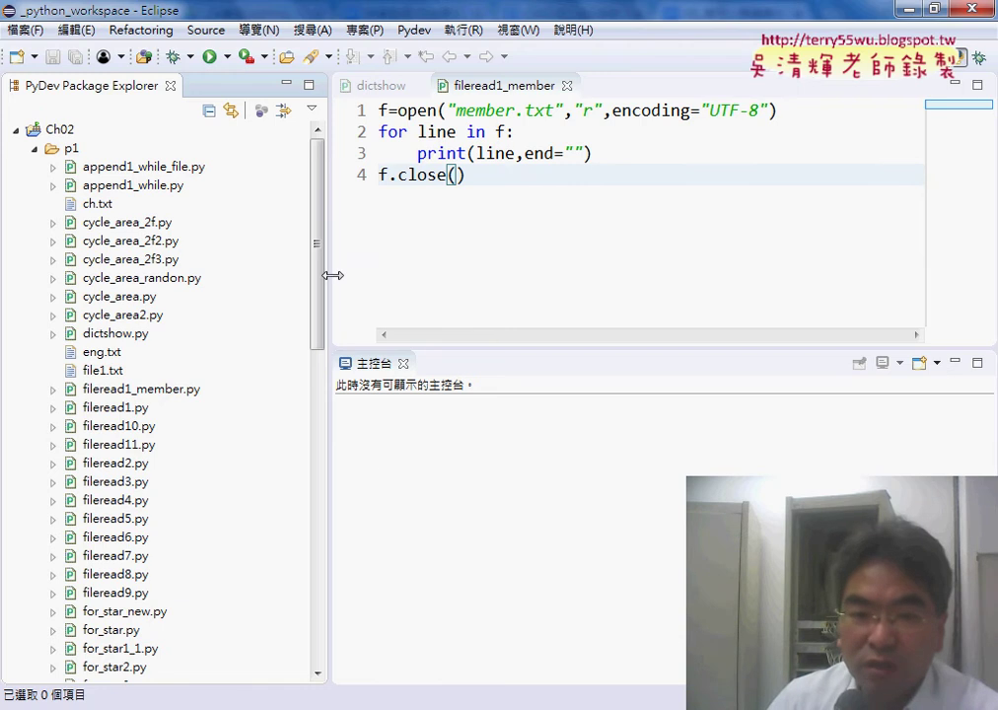
pyautogui.moveTo(323, 285)
pyautogui.mouseDown()
pyautogui.moveTo(327, 307)
pyautogui.moveTo(326, 284)
pyautogui.mouseUp()
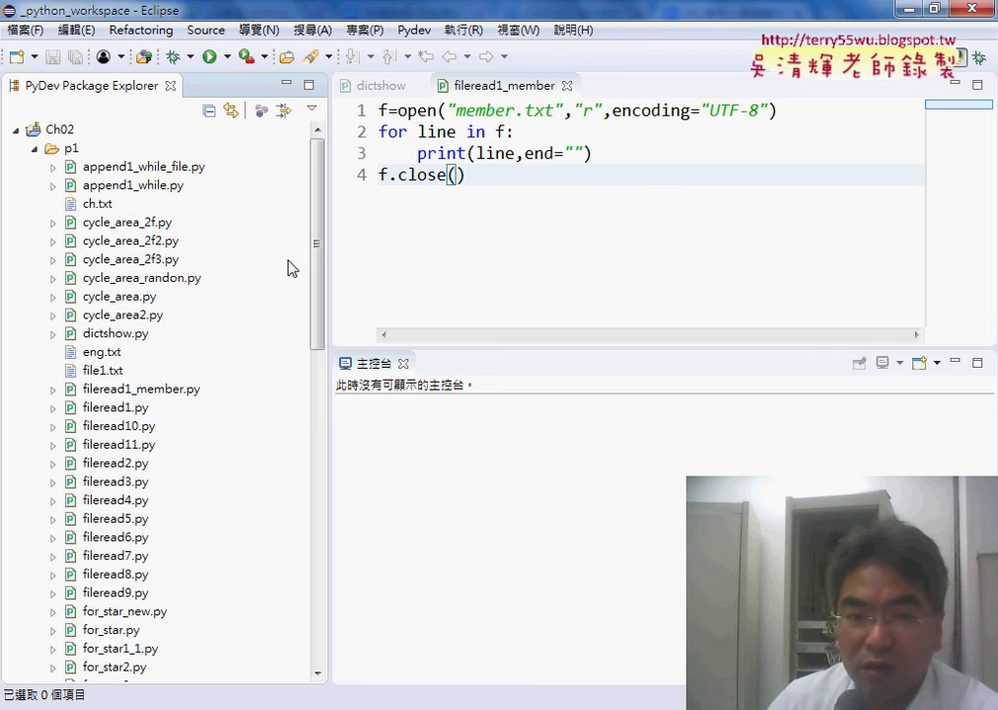
pyautogui.click(99, 205)
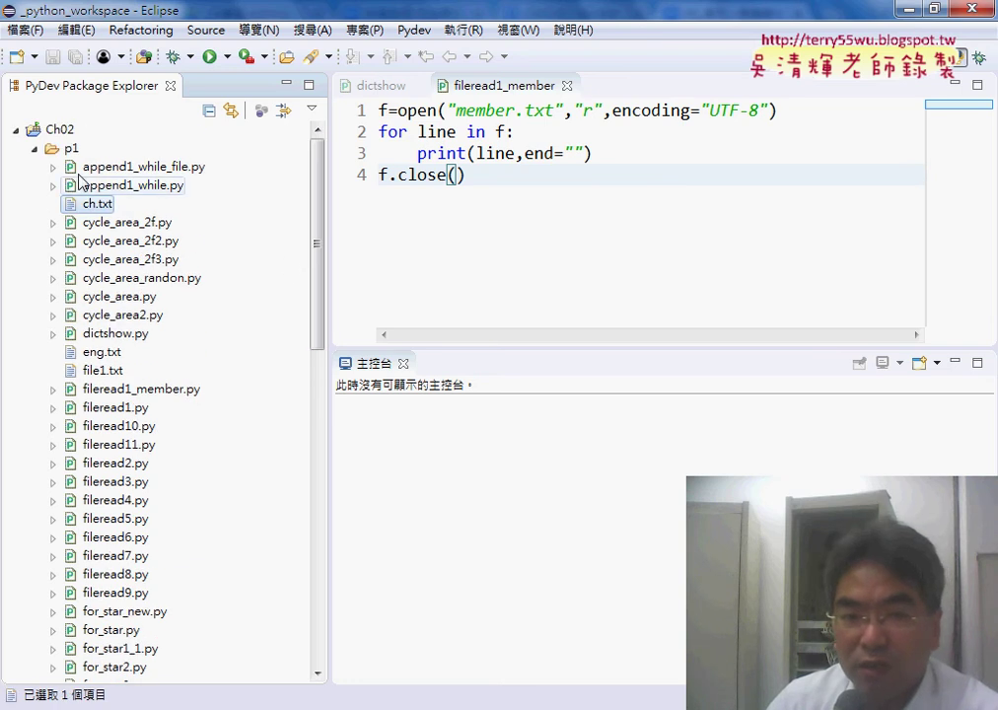
pyautogui.click(71, 151)
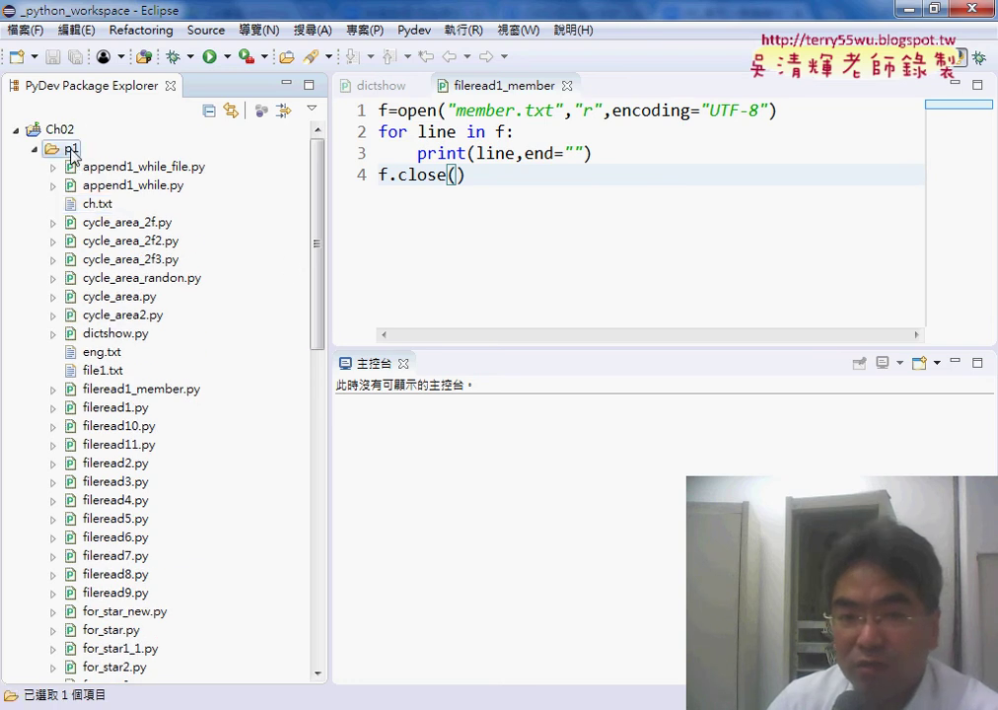
pyautogui.rightClick(72, 153)
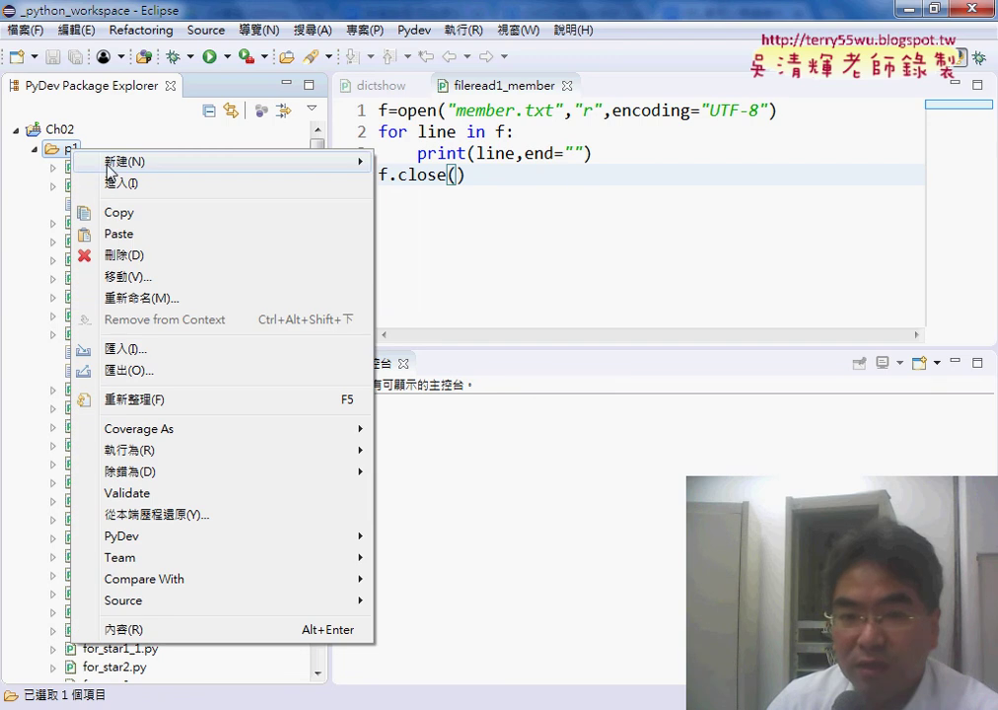
pyautogui.moveTo(355, 161)
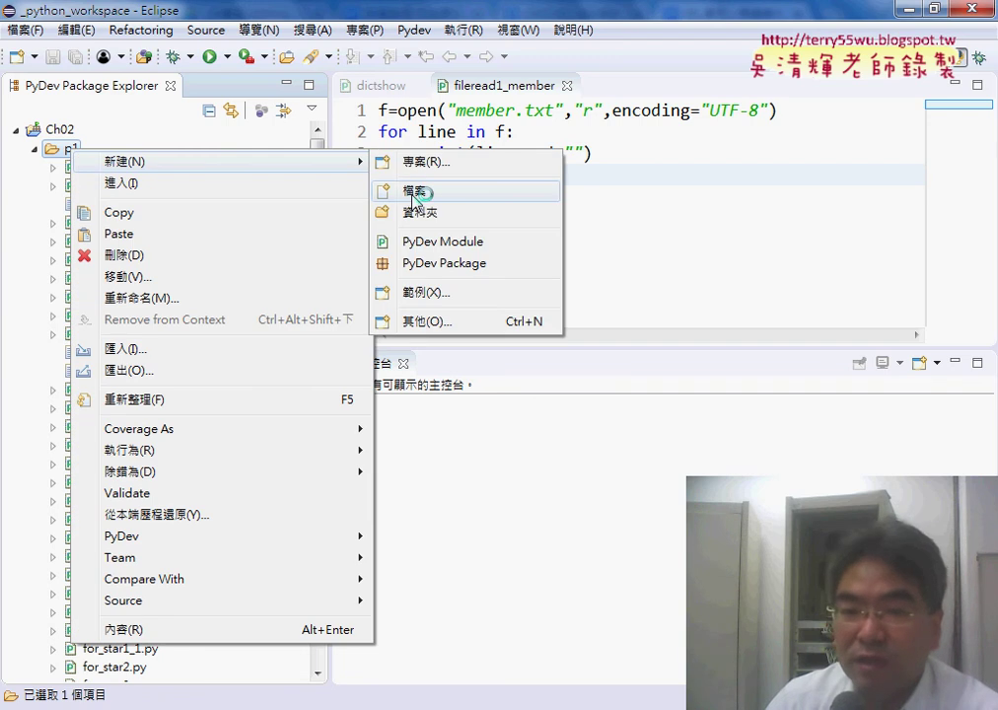
pyautogui.click(414, 192)
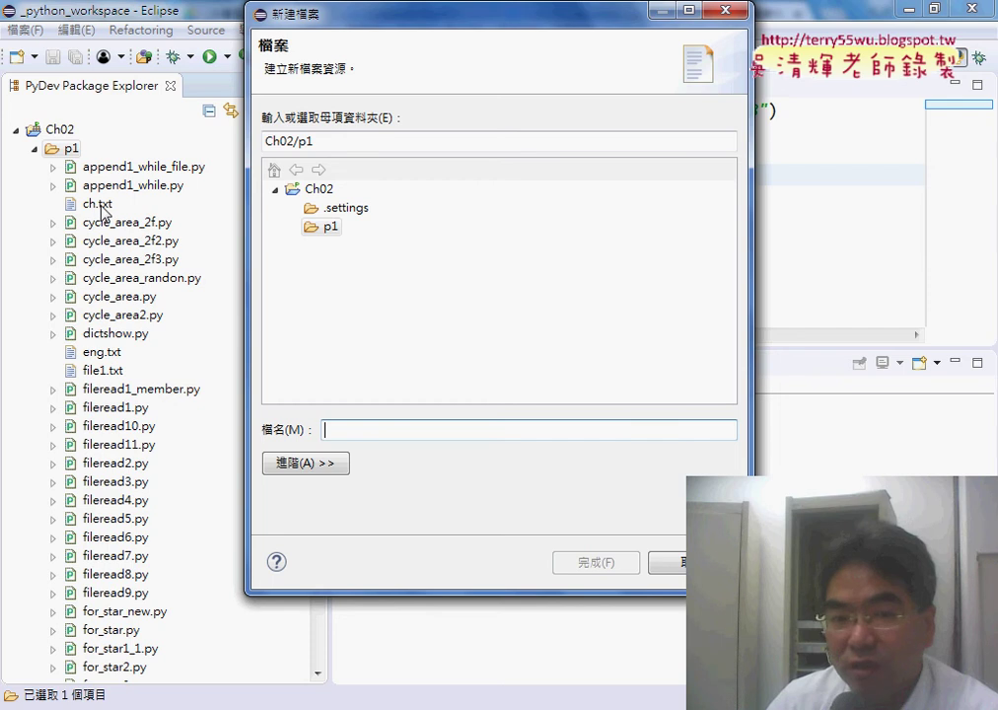
pyautogui.click(666, 562)
# Open ch.txt in a widened editor and highlight its comma-separated scores from 89 to 57
pyautogui.doubleClick(97, 203)
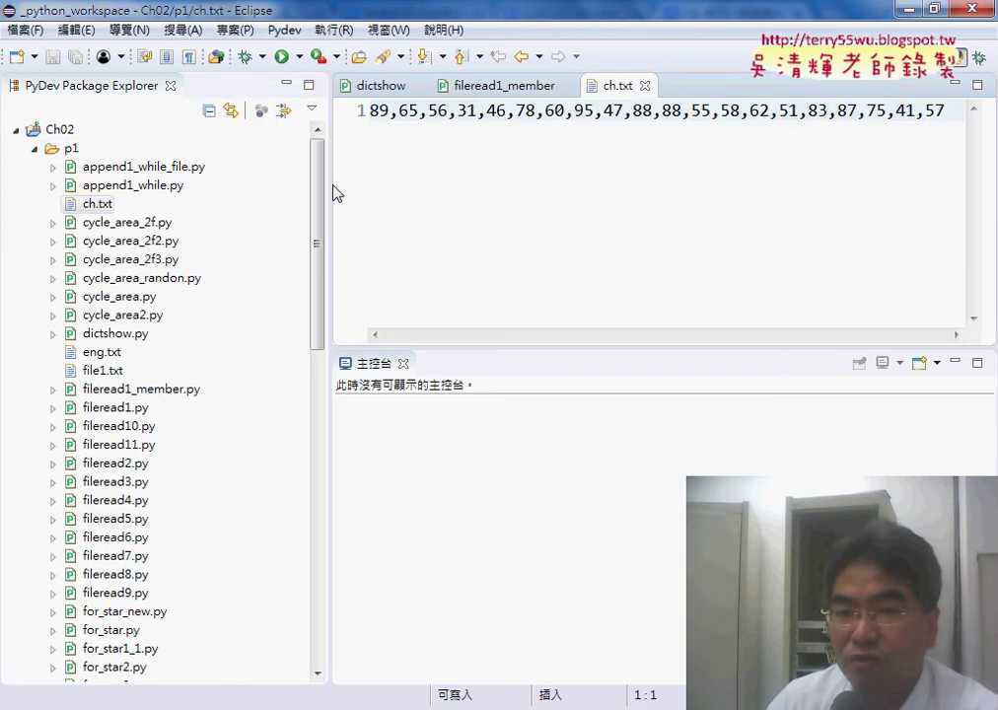
pyautogui.moveTo(331, 192); pyautogui.dragTo(244, 185)
pyautogui.moveTo(286, 111); pyautogui.dragTo(311, 113)
pyautogui.click(305, 110)
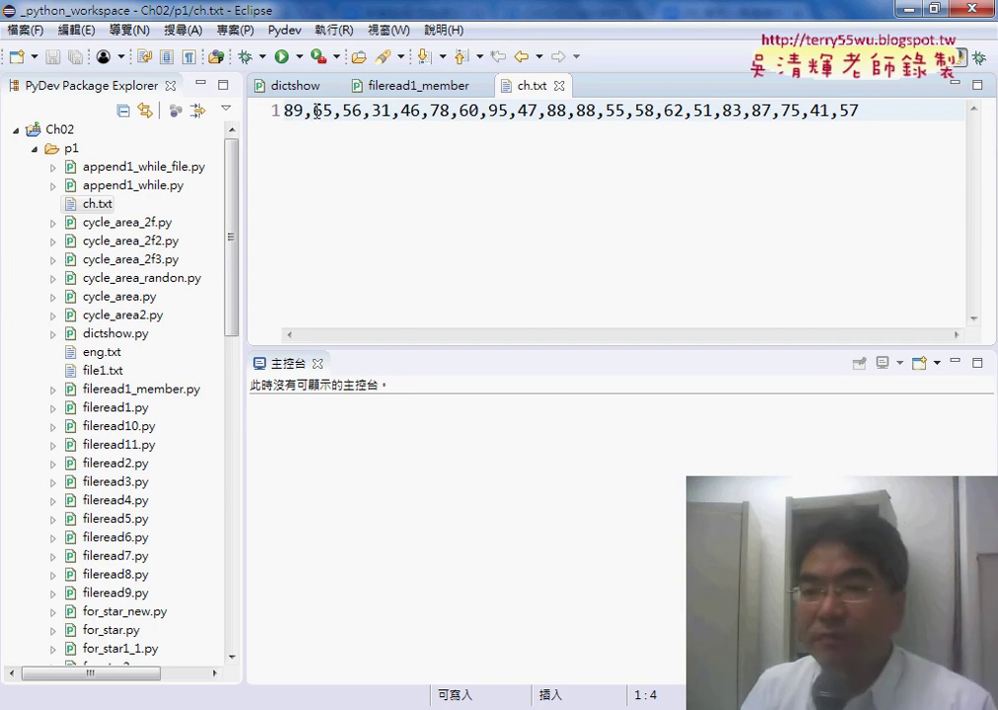
pyautogui.moveTo(859, 110); pyautogui.dragTo(254, 110)
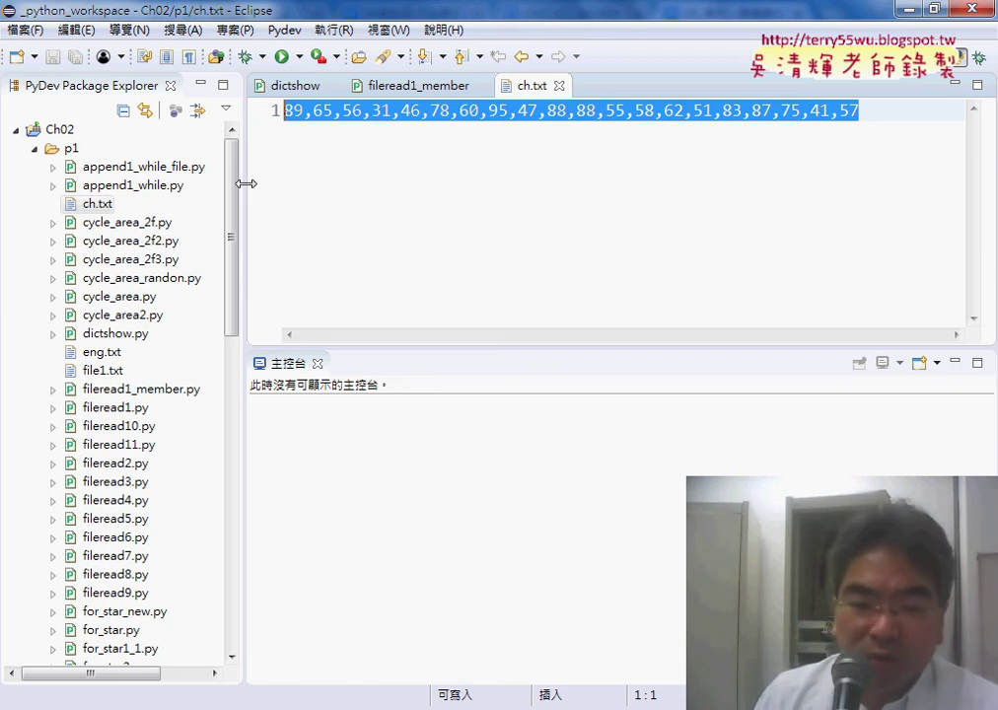
pyautogui.moveTo(234, 236); pyautogui.dragTo(234, 263)
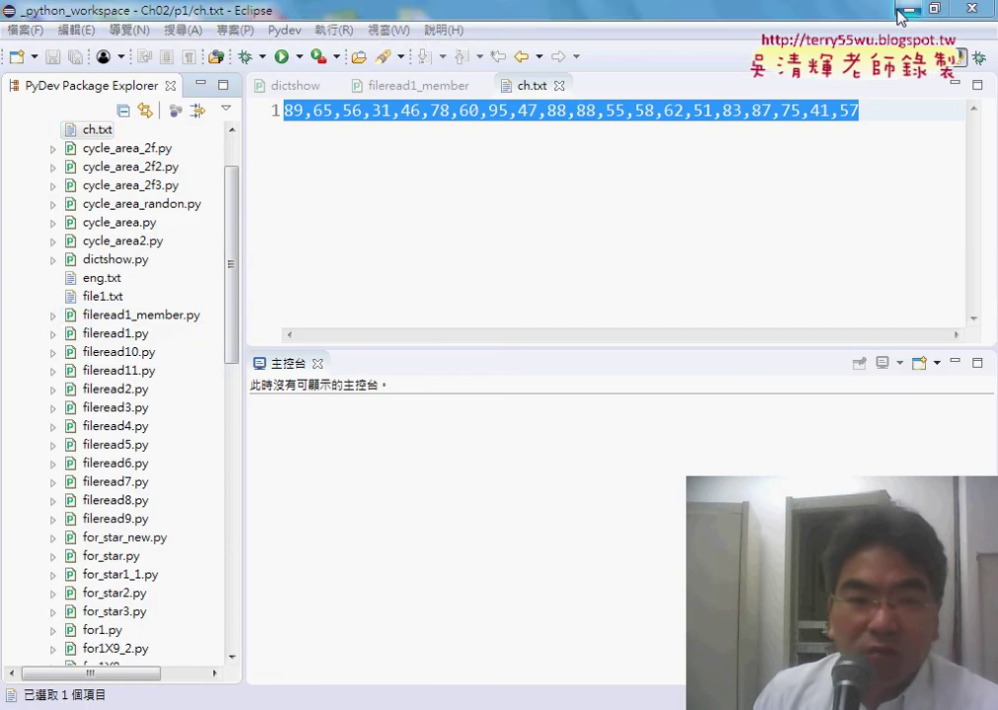
# Open fileread1.py with an enlarged code area and highlight the empty score list on line 1
pyautogui.doubleClick(133, 340)
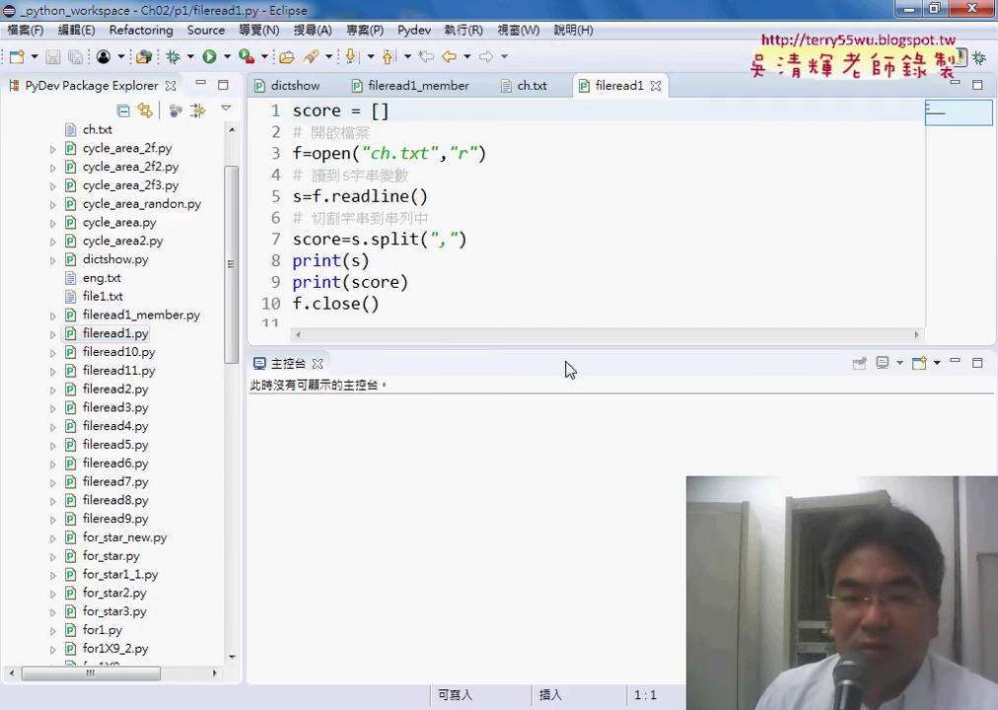
pyautogui.moveTo(555, 346); pyautogui.dragTo(556, 430)
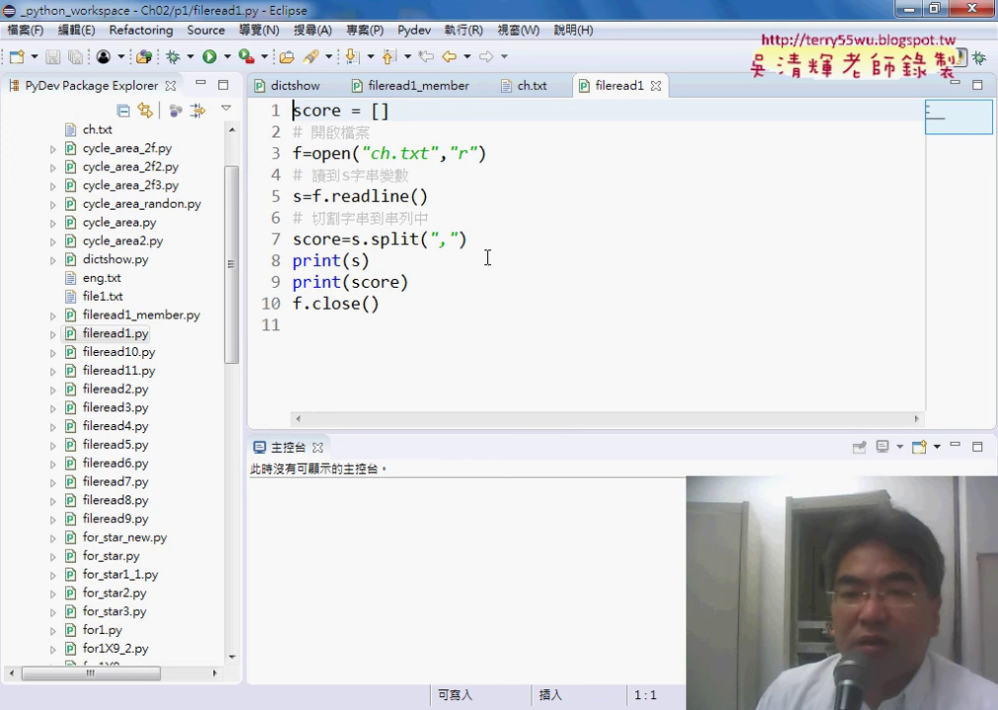
pyautogui.moveTo(292, 110); pyautogui.dragTo(424, 115)
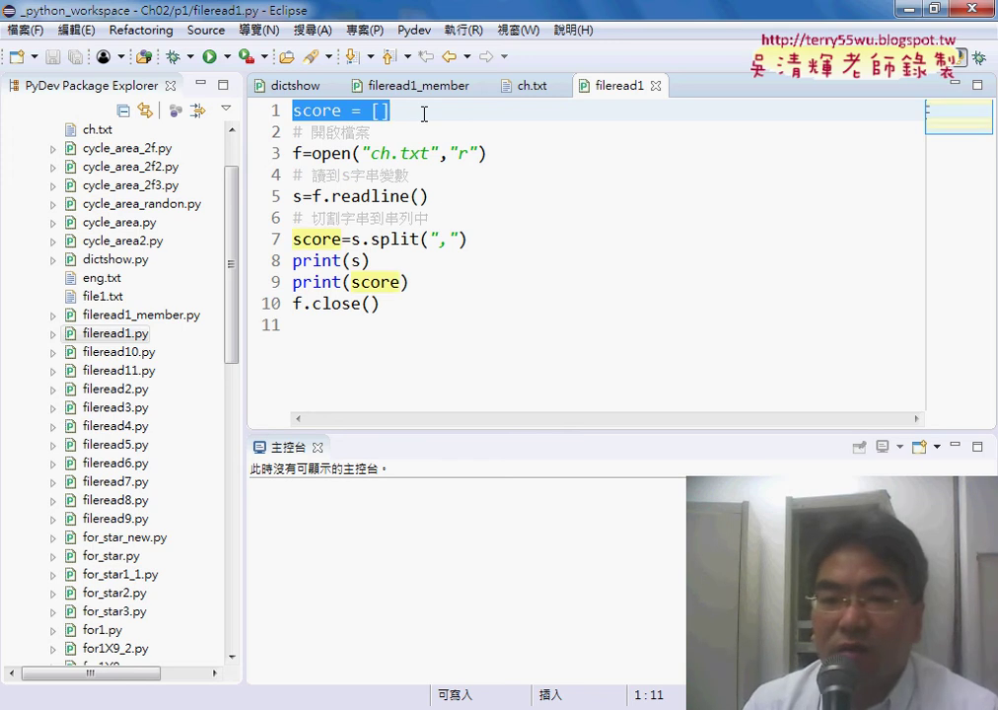
pyautogui.click(424, 115)
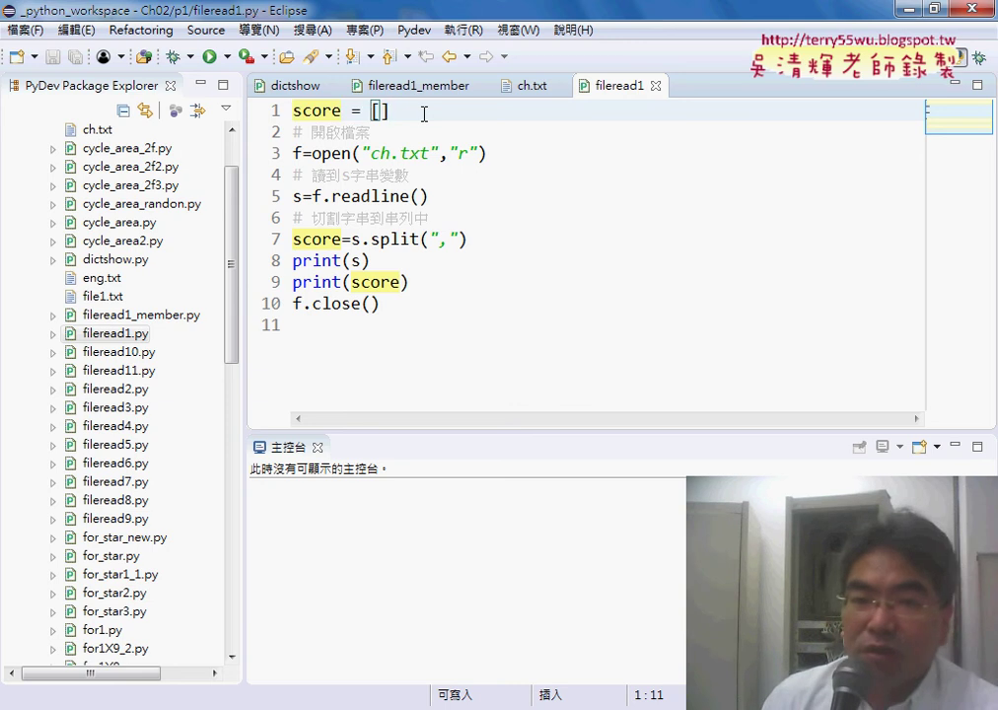
pyautogui.moveTo(371, 111); pyautogui.dragTo(403, 112)
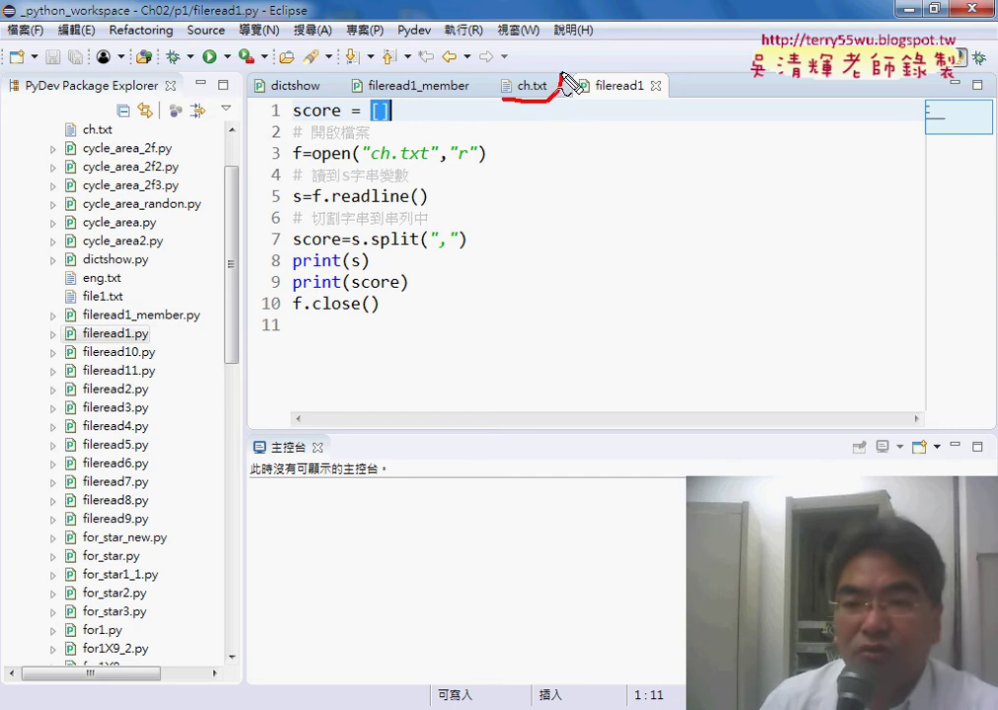
# Annotate how ch.txt is opened into f and readline's line goes into s, then clear annotations
pyautogui.moveTo(560, 79); pyautogui.dragTo(522, 99)
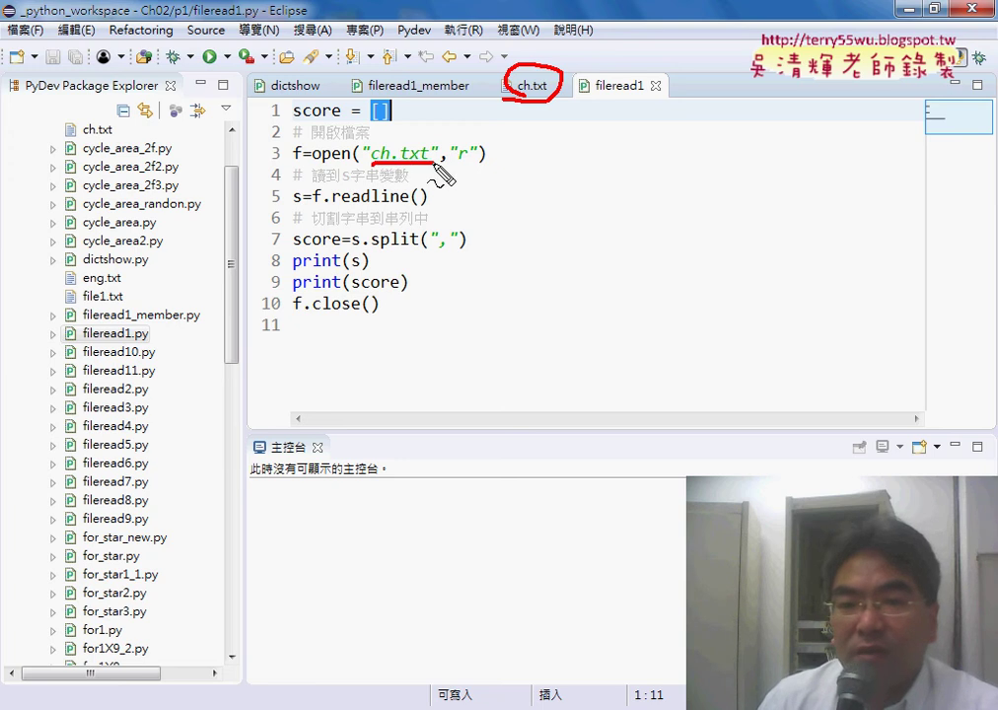
pyautogui.moveTo(312, 159); pyautogui.dragTo(347, 159)
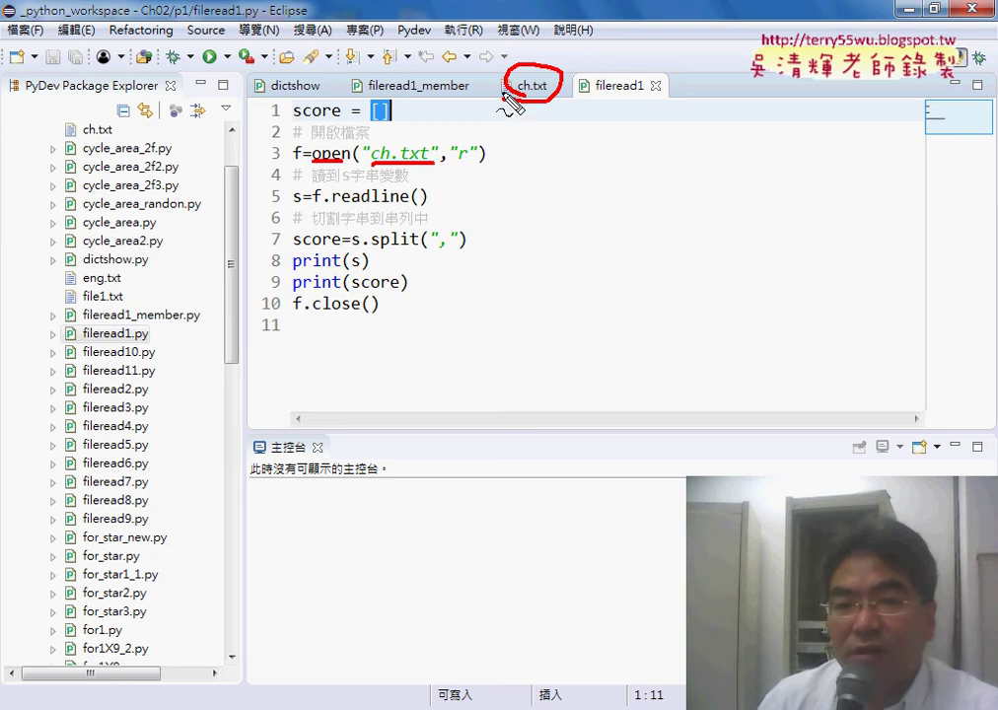
pyautogui.moveTo(503, 93)
pyautogui.mouseDown()
pyautogui.moveTo(422, 129)
pyautogui.moveTo(443, 129)
pyautogui.moveTo(474, 165)
pyautogui.mouseUp()
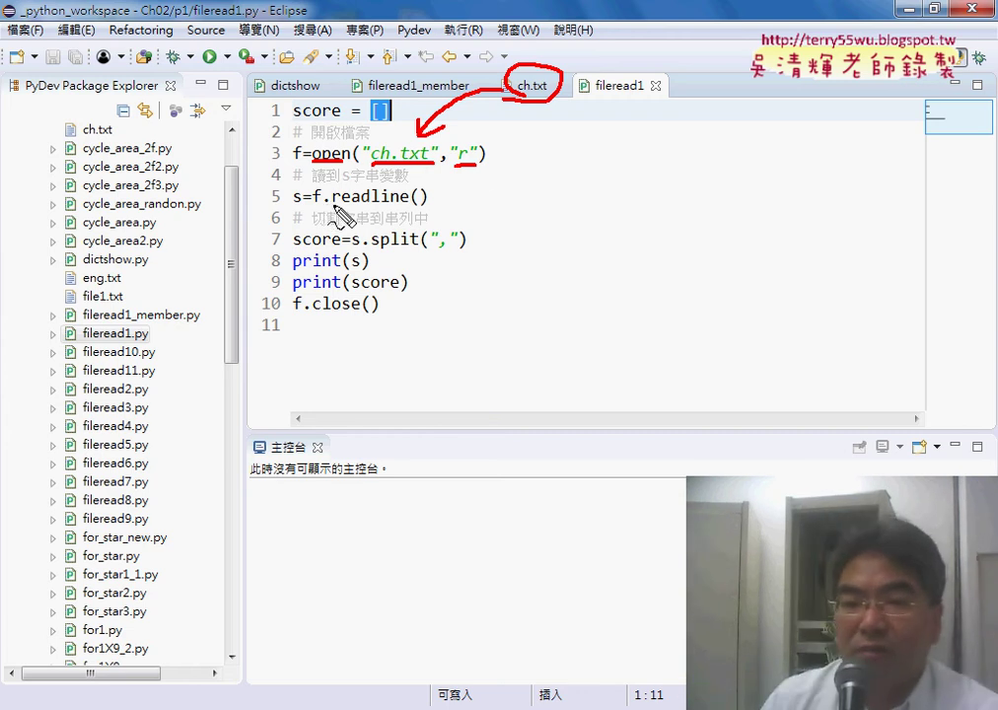
pyautogui.moveTo(335, 205); pyautogui.dragTo(404, 205)
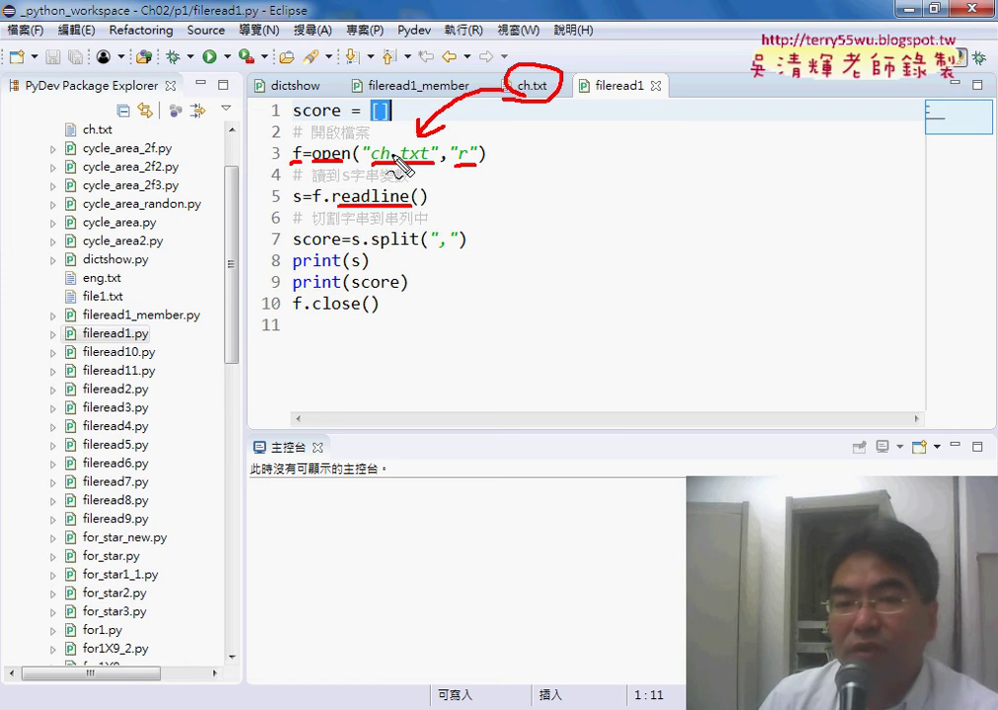
pyautogui.moveTo(340, 138)
pyautogui.mouseDown()
pyautogui.moveTo(303, 146)
pyautogui.moveTo(345, 161)
pyautogui.mouseUp()
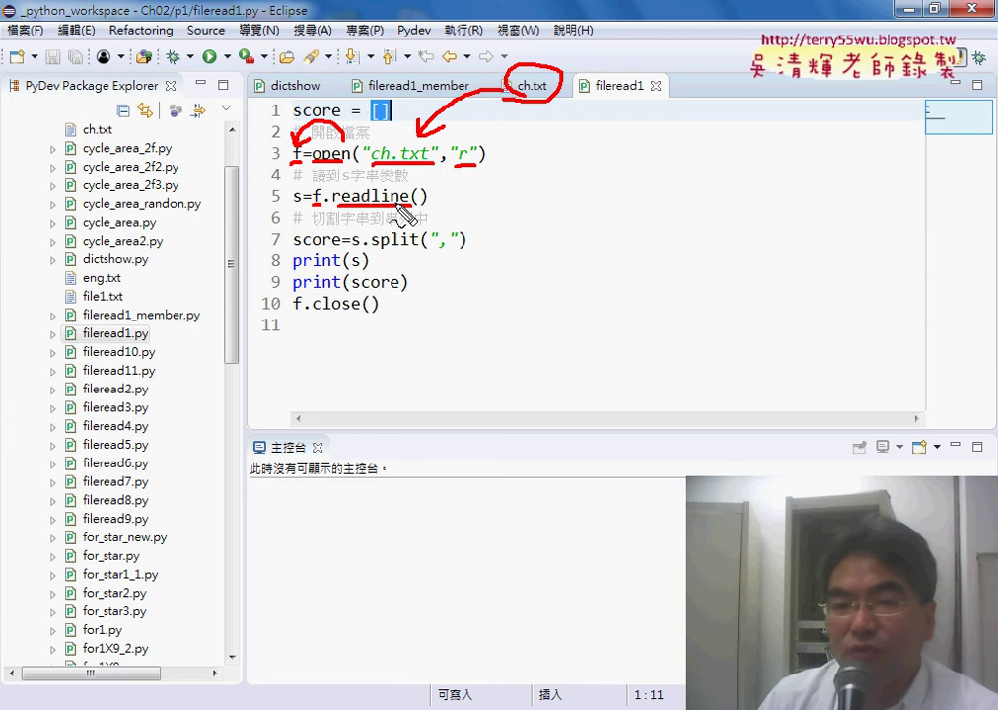
pyautogui.moveTo(353, 187); pyautogui.dragTo(309, 179)
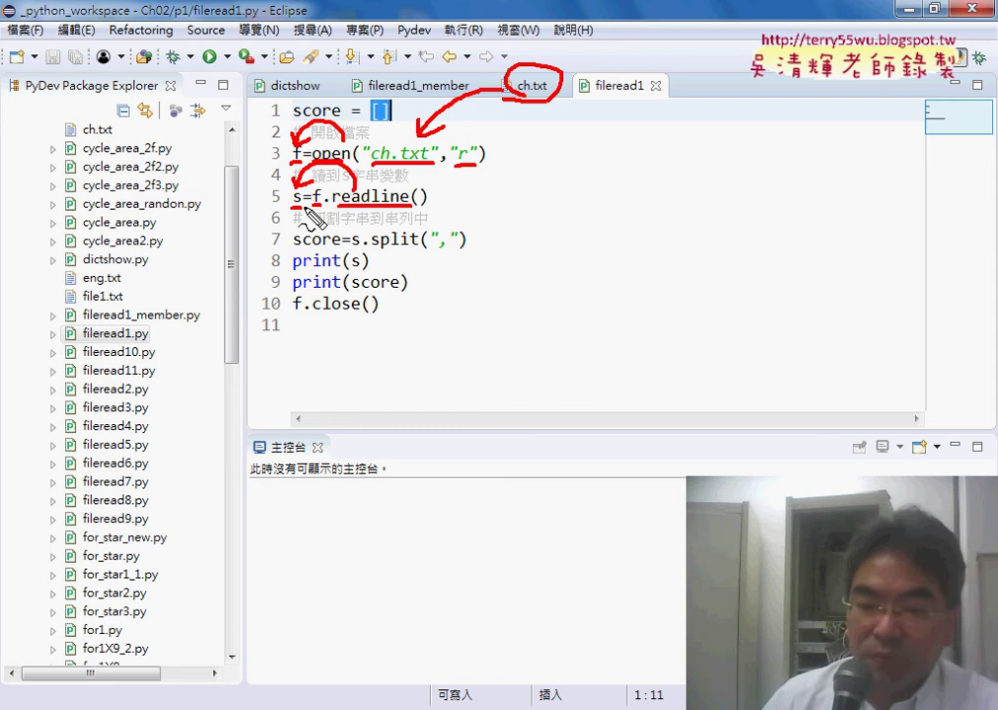
pyautogui.press('Escape')
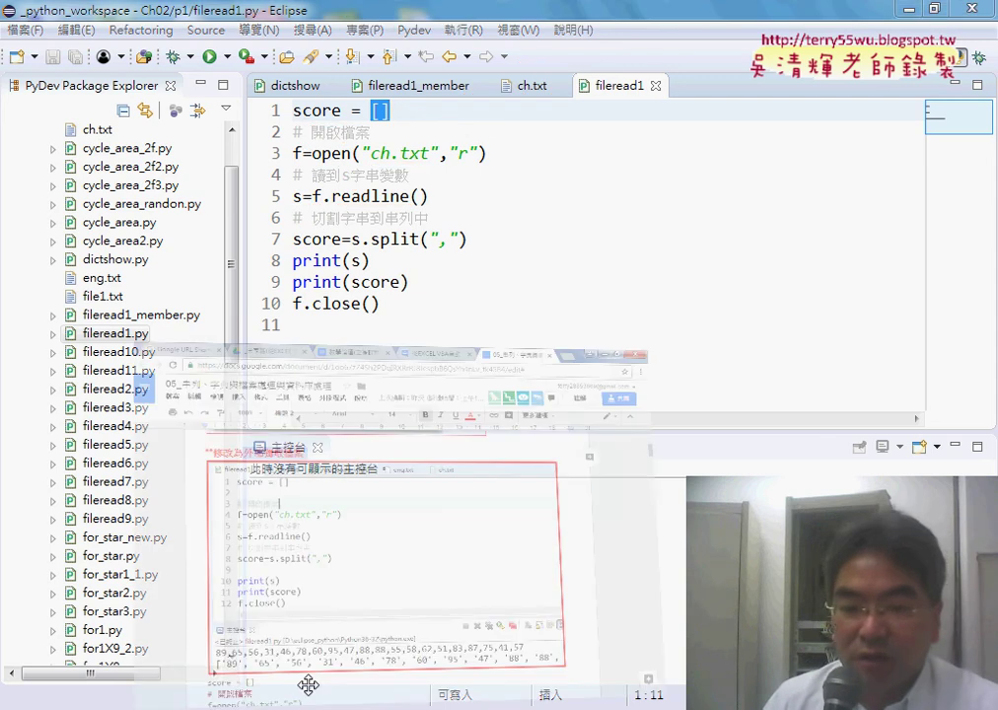
# In the lesson notes, frame the raw score line and the resulting score list in the output
pyautogui.click(351, 555)
pyautogui.scroll(-1, 360, 561)
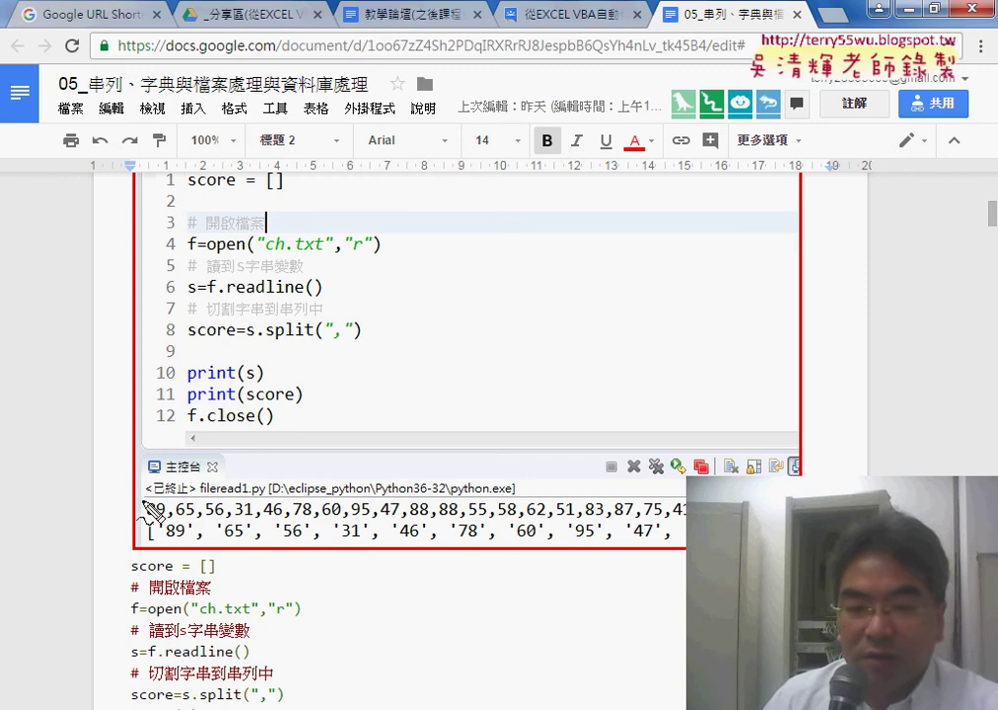
pyautogui.moveTo(144, 502); pyautogui.dragTo(690, 522)
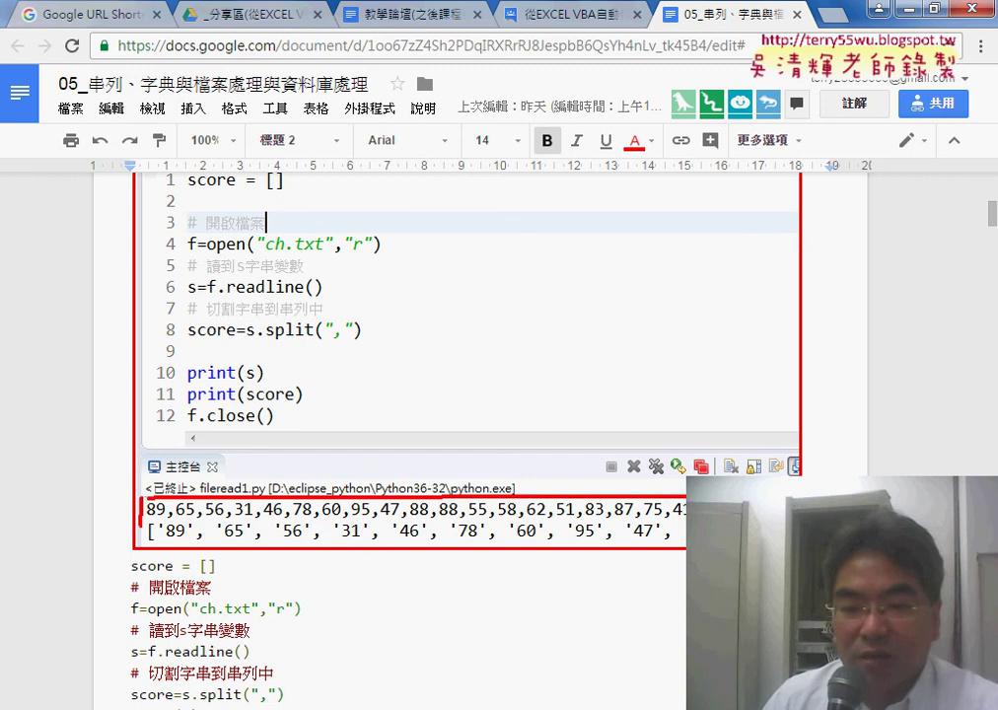
pyautogui.moveTo(144, 525); pyautogui.dragTo(690, 548)
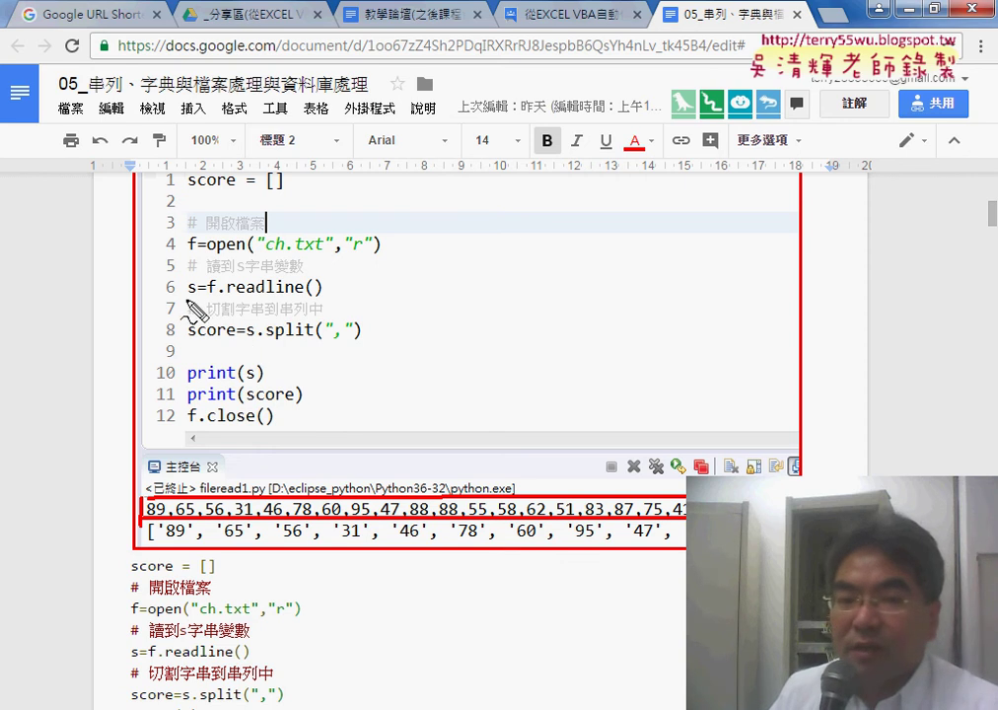
# Annotate how split breaks s at each comma into score, linking 89 to list item '89'
pyautogui.moveTo(183, 308); pyautogui.dragTo(195, 306)
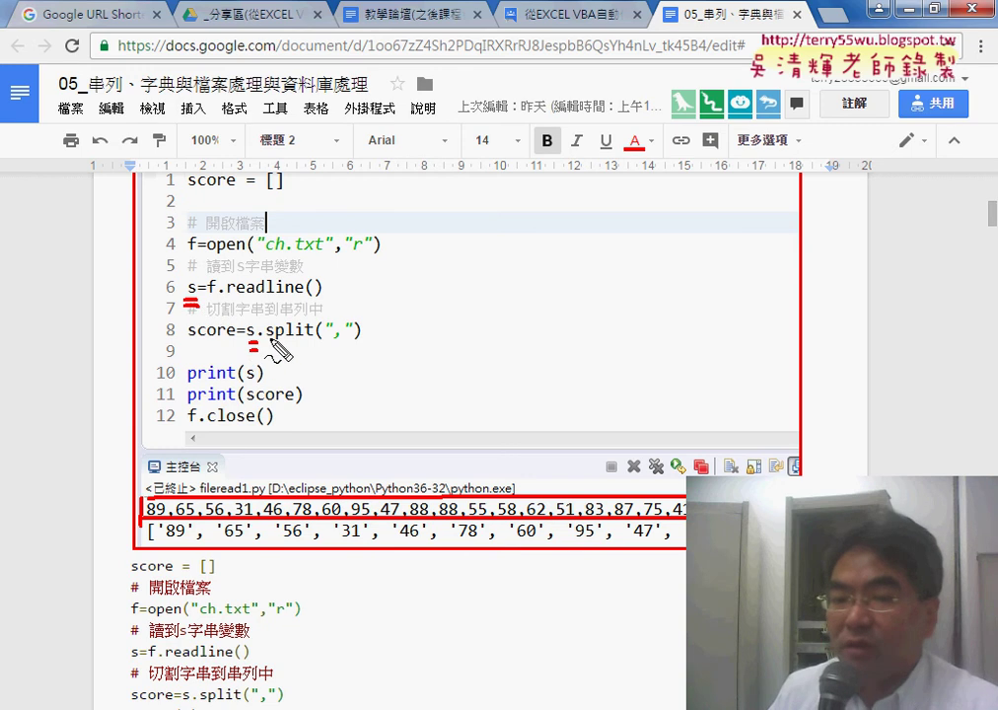
pyautogui.moveTo(268, 338); pyautogui.dragTo(314, 338)
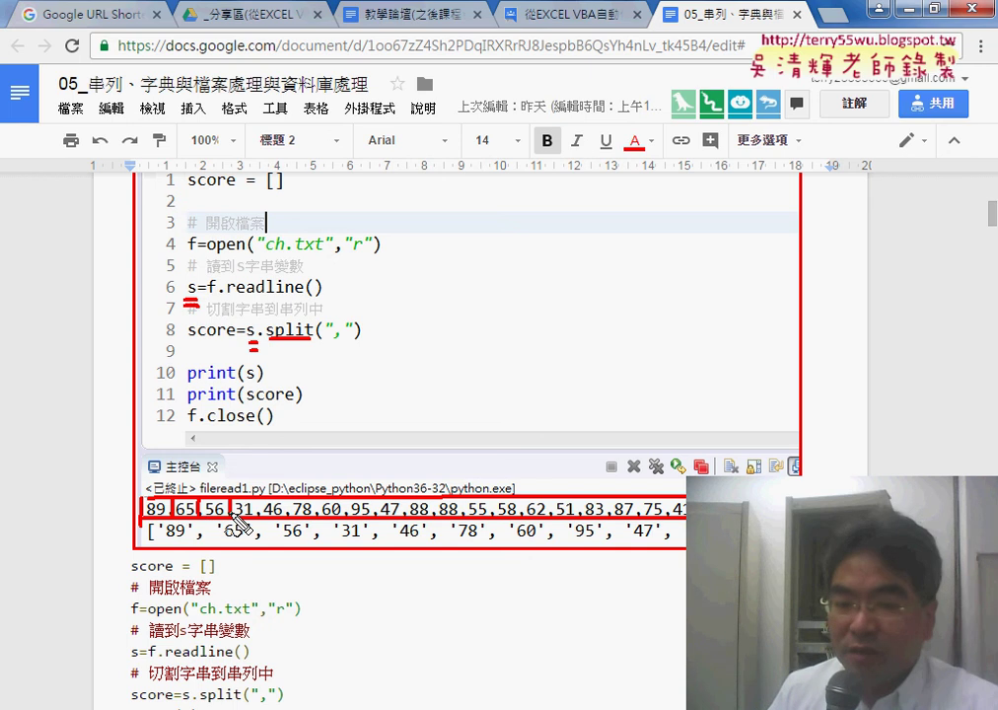
pyautogui.moveTo(258, 500); pyautogui.dragTo(258, 520)
pyautogui.moveTo(328, 344); pyautogui.dragTo(348, 345)
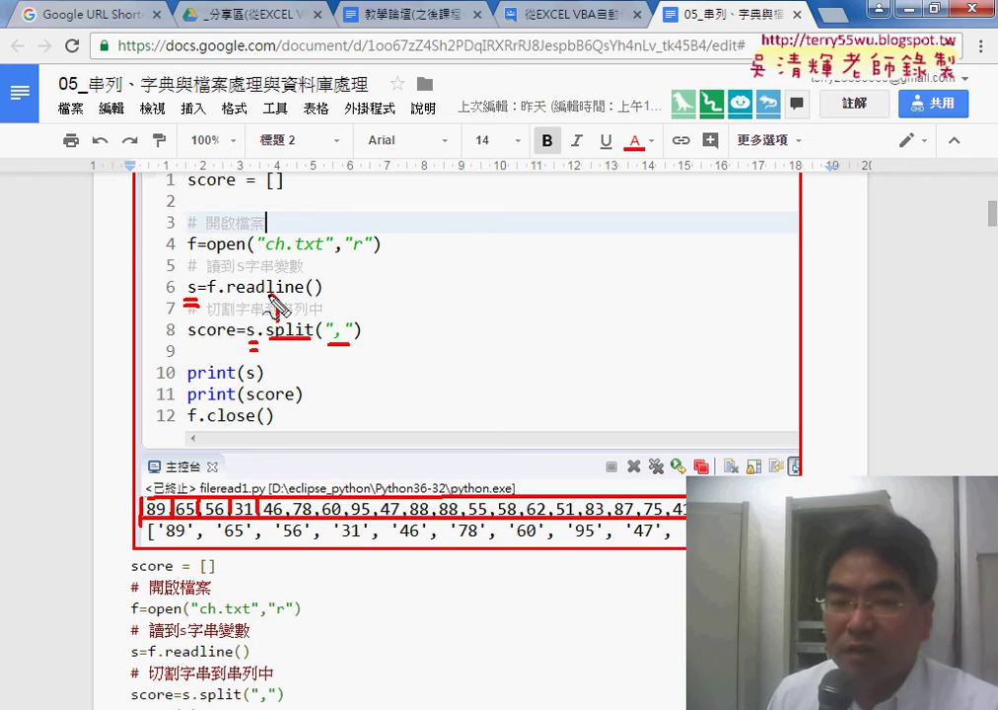
pyautogui.moveTo(278, 317)
pyautogui.mouseDown()
pyautogui.moveTo(218, 329)
pyautogui.moveTo(239, 326)
pyautogui.mouseUp()
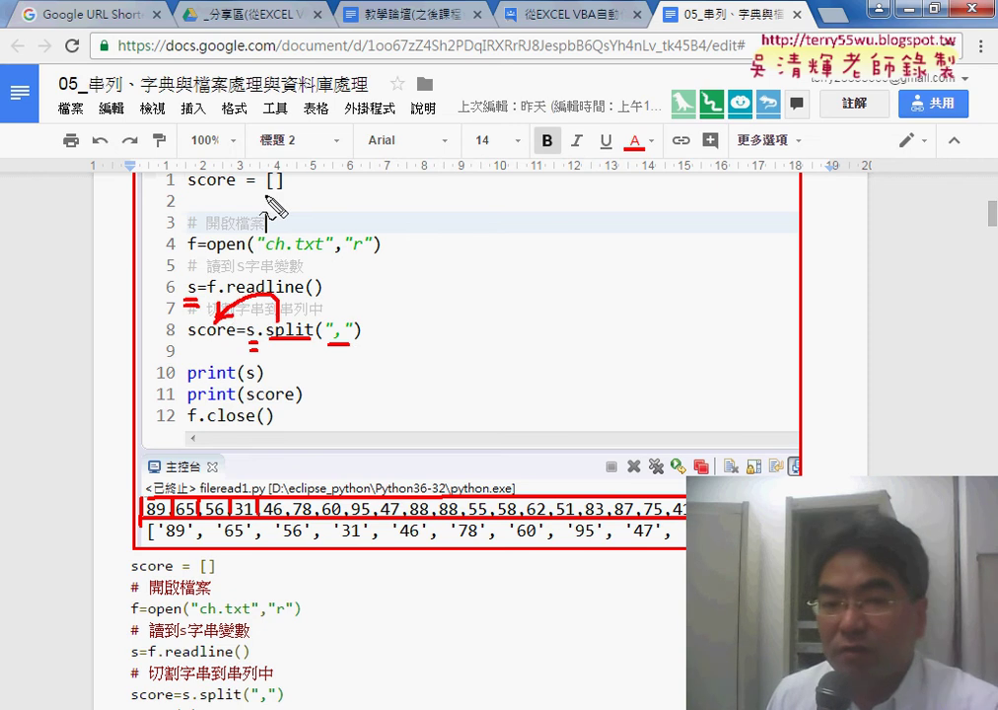
pyautogui.moveTo(266, 201); pyautogui.dragTo(283, 200)
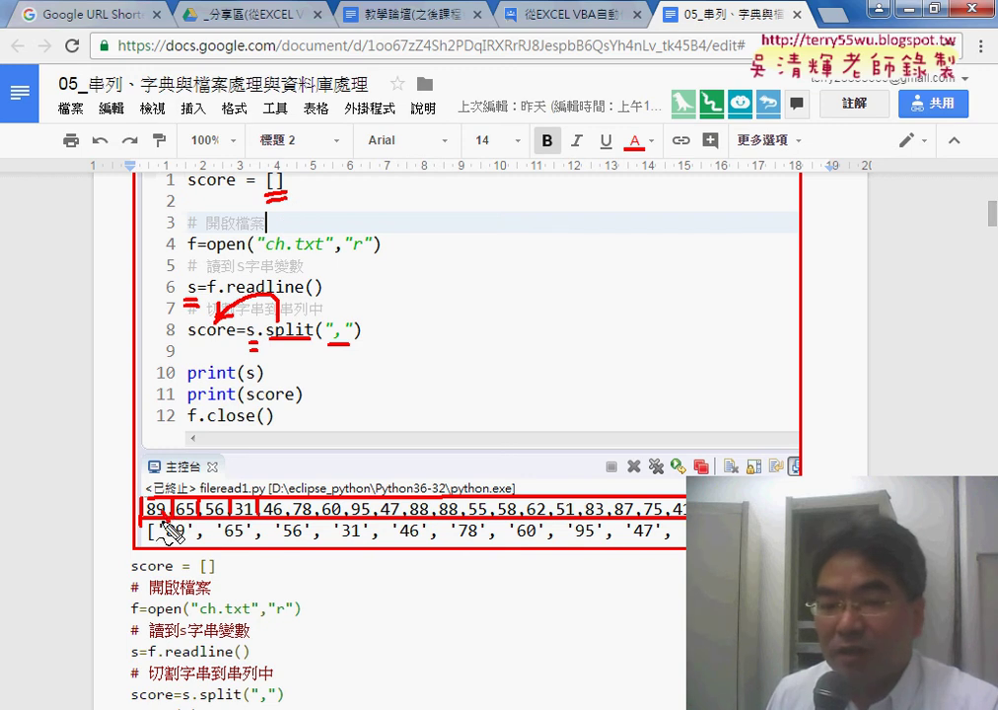
pyautogui.moveTo(167, 532)
pyautogui.mouseDown()
pyautogui.moveTo(214, 510)
pyautogui.moveTo(266, 515)
pyautogui.mouseUp()
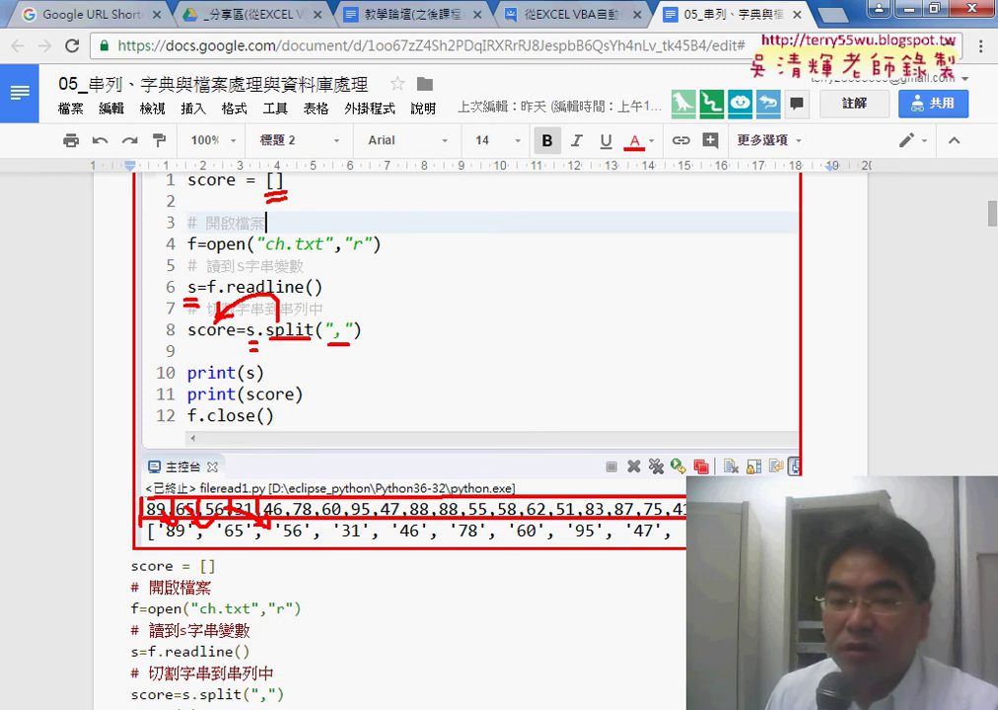
pyautogui.moveTo(190, 344)
pyautogui.mouseDown()
pyautogui.moveTo(234, 344)
pyautogui.moveTo(128, 538)
pyautogui.mouseUp()
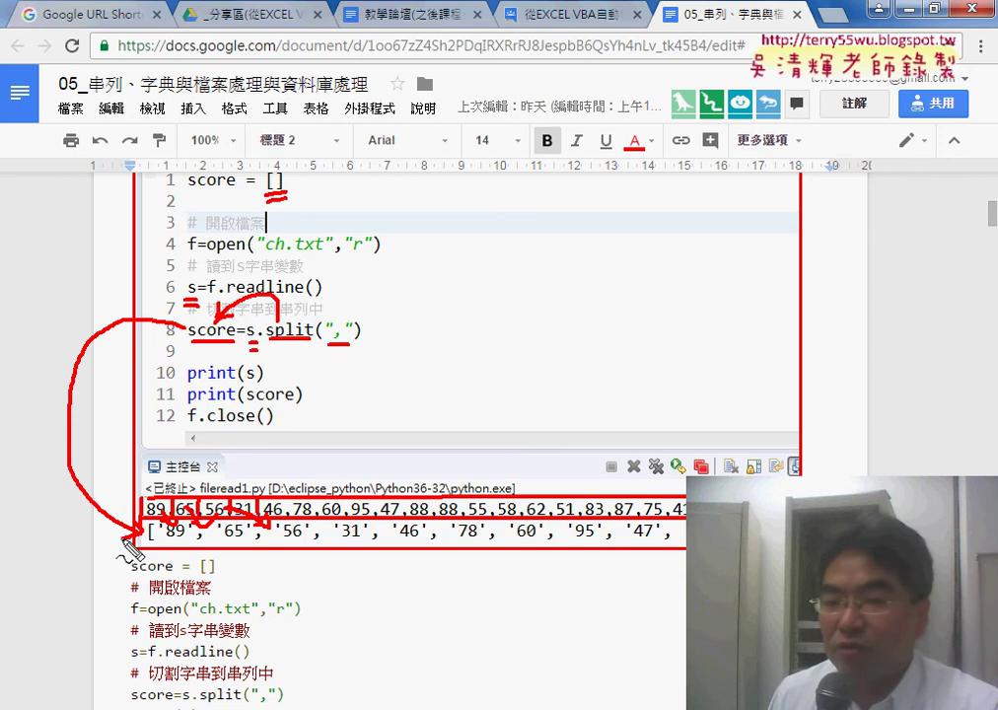
# Sketch a list's brackets and an element, then erase all annotations
pyautogui.moveTo(383, 301)
pyautogui.mouseDown()
pyautogui.moveTo(385, 327)
pyautogui.moveTo(414, 323)
pyautogui.moveTo(432, 335)
pyautogui.mouseUp()
pyautogui.moveTo(468, 300); pyautogui.dragTo(463, 321)
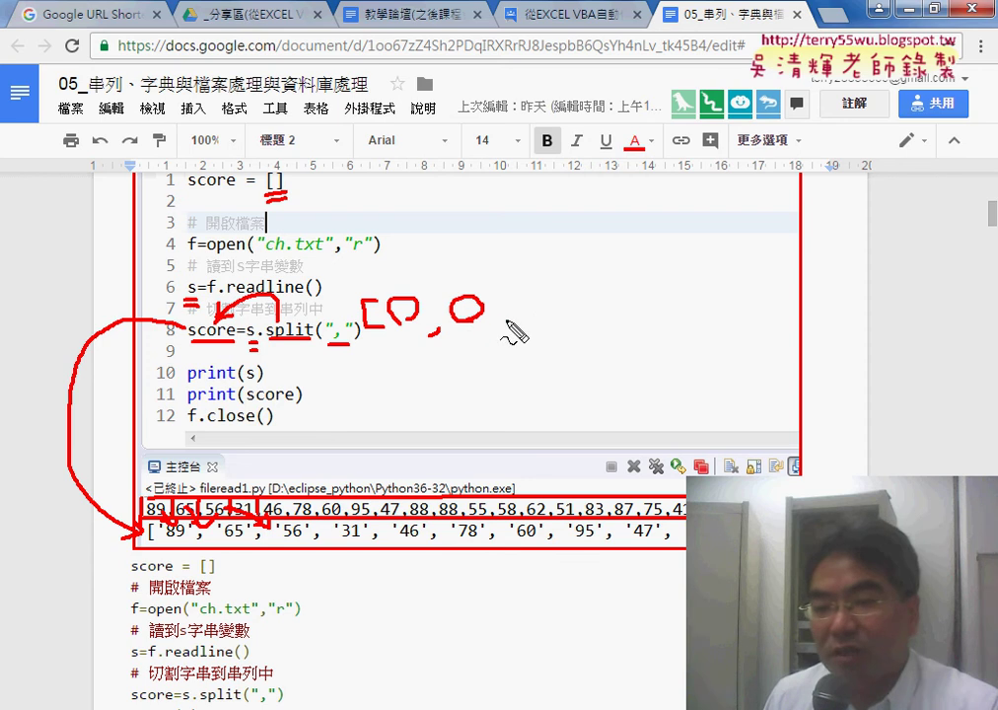
pyautogui.moveTo(624, 301); pyautogui.dragTo(612, 321)
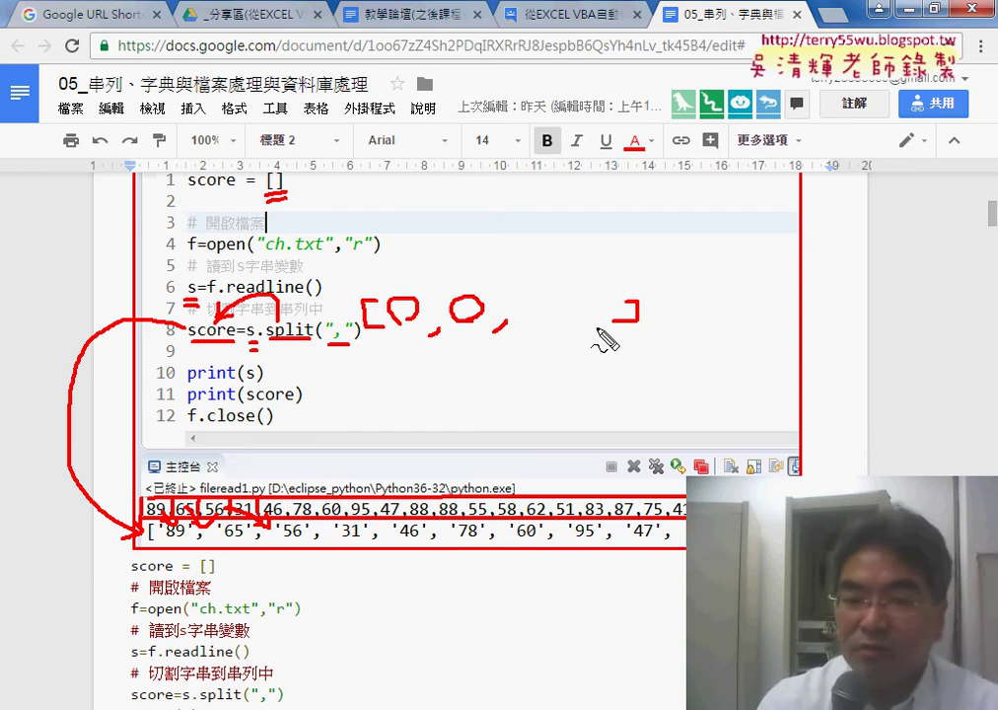
pyautogui.press('Escape')
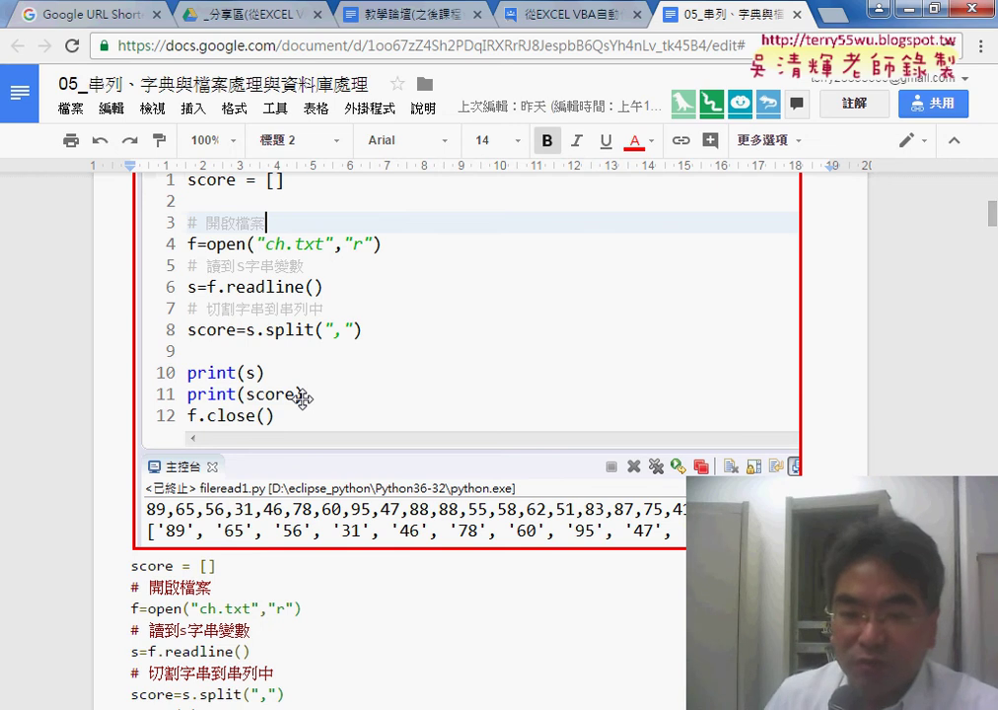
# Scroll down and select the three lines that open, read and split the file
pyautogui.scroll(-1, 308, 409)
pyautogui.scroll(-4, 340, 422)
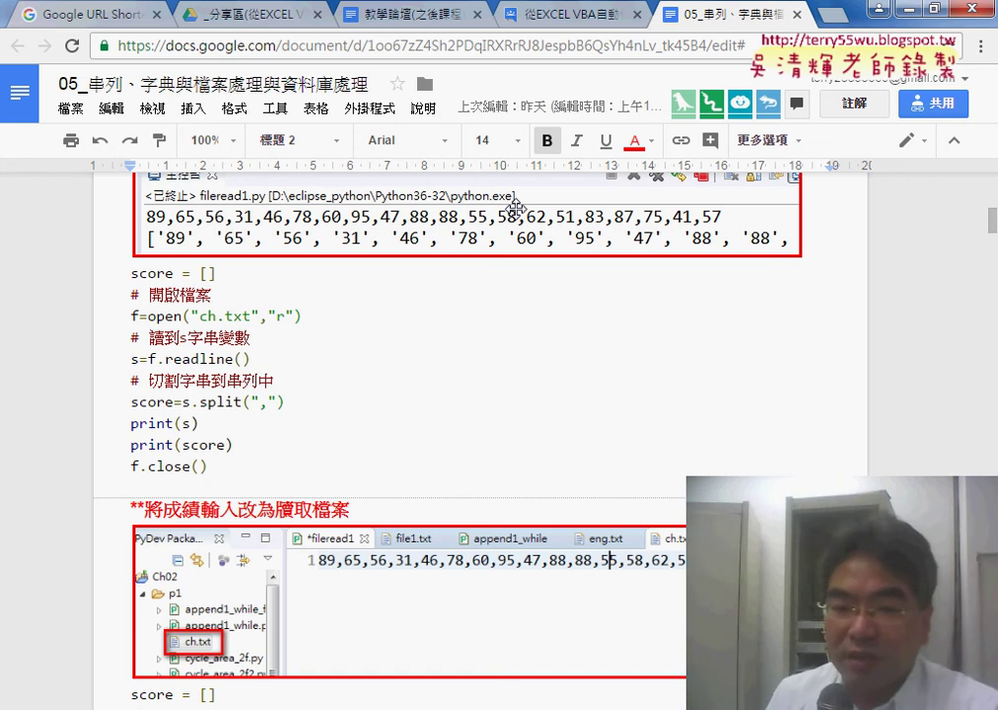
pyautogui.scroll(-2, 545, 285)
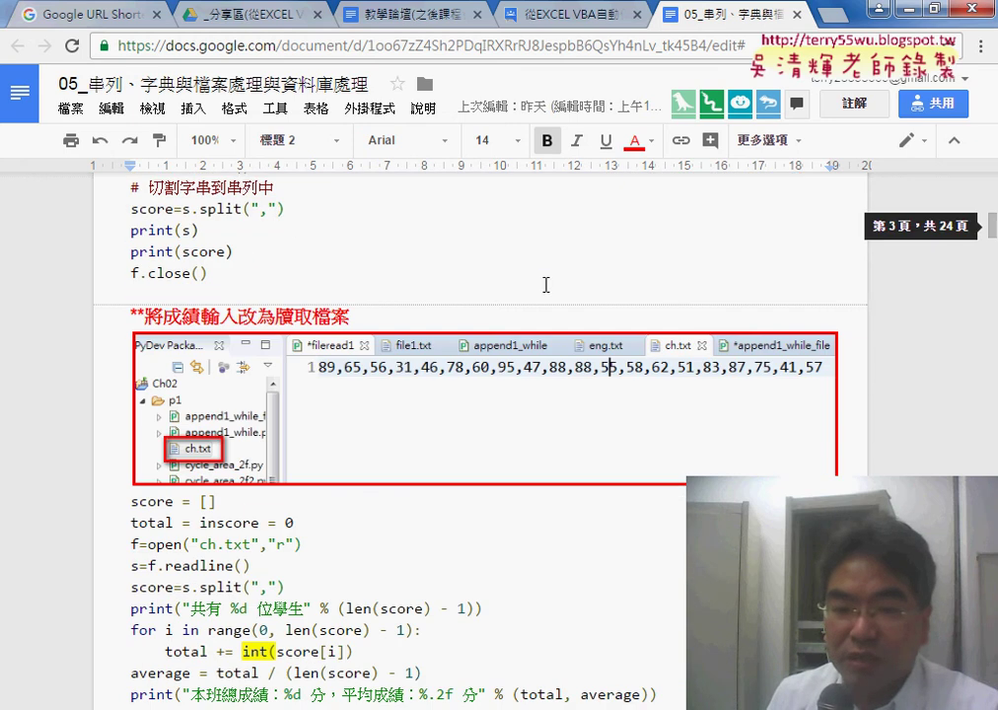
pyautogui.scroll(-1, 544, 285)
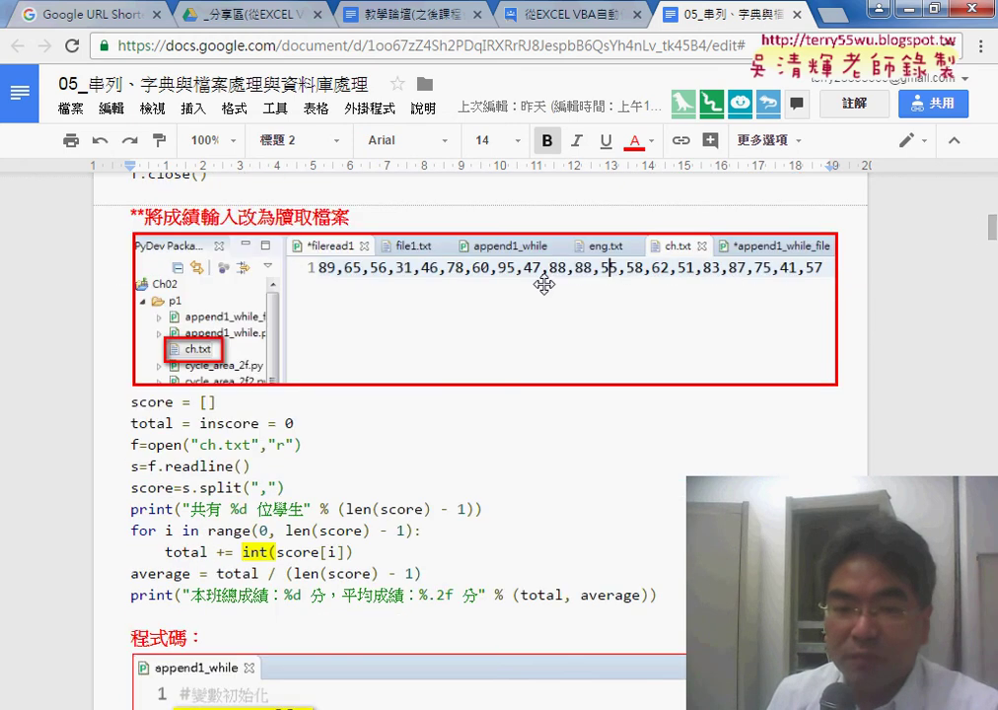
pyautogui.scroll(-1, 544, 285)
pyautogui.scroll(-1, 544, 285)
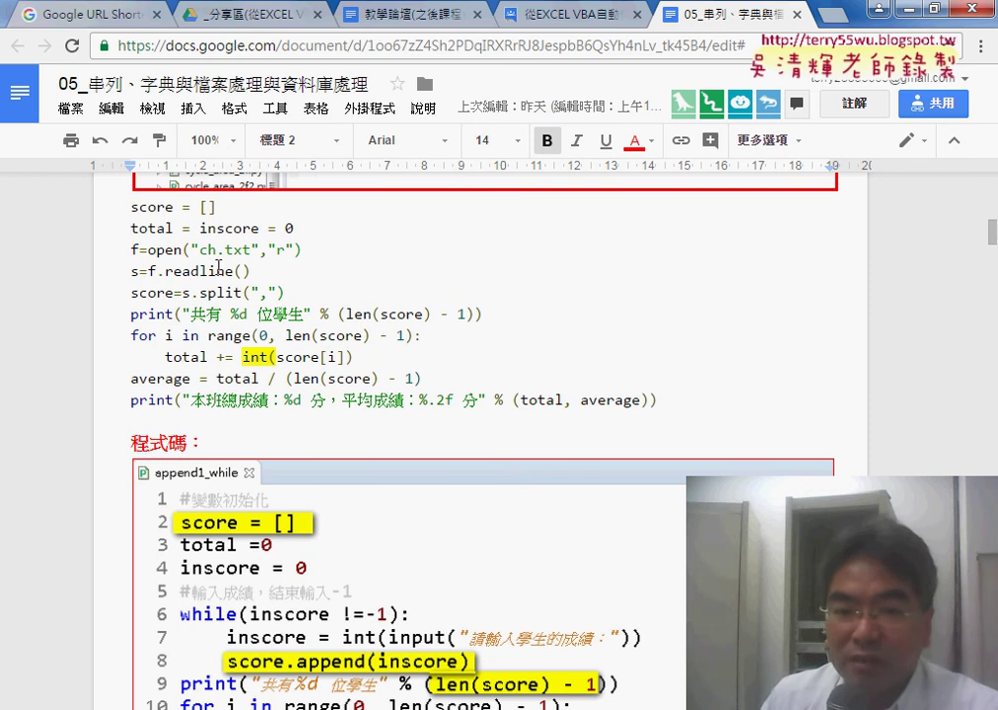
pyautogui.moveTo(131, 249); pyautogui.dragTo(315, 287)
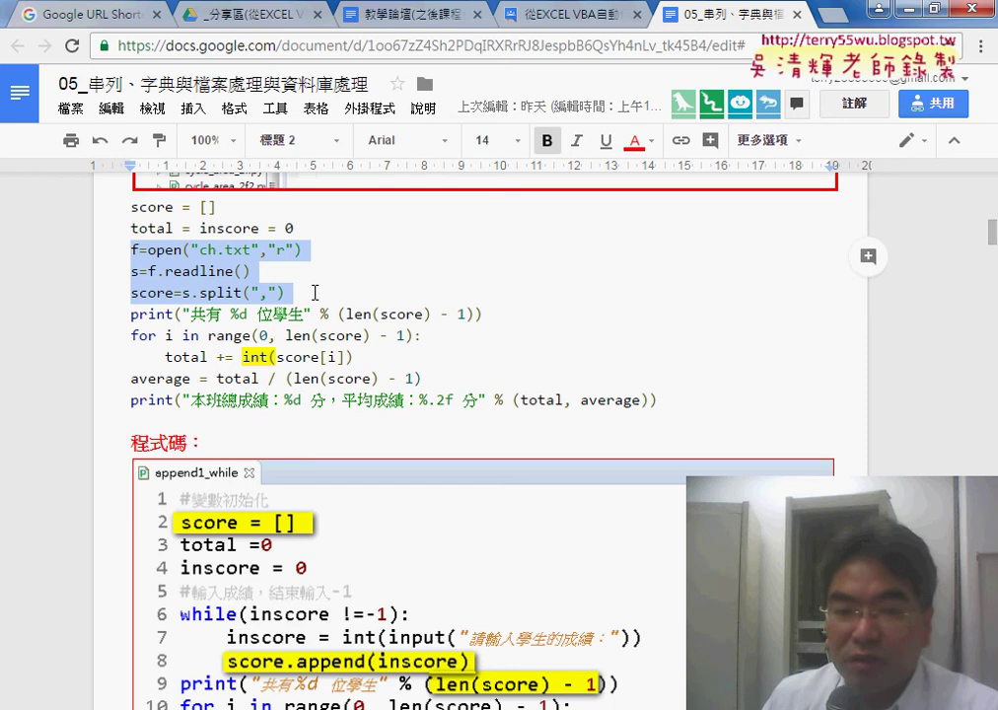
pyautogui.moveTo(315, 291); pyautogui.dragTo(291, 288)
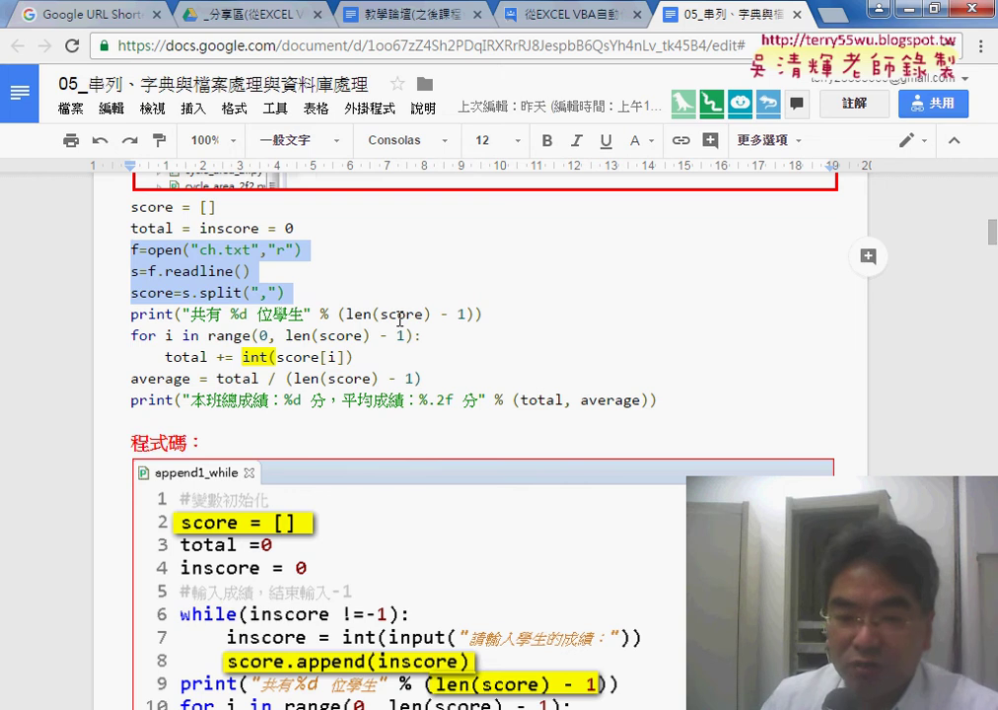
# Scroll further to the 讀取會員資料 section and select its 會員資料 heading
pyautogui.scroll(-2, 410, 414)
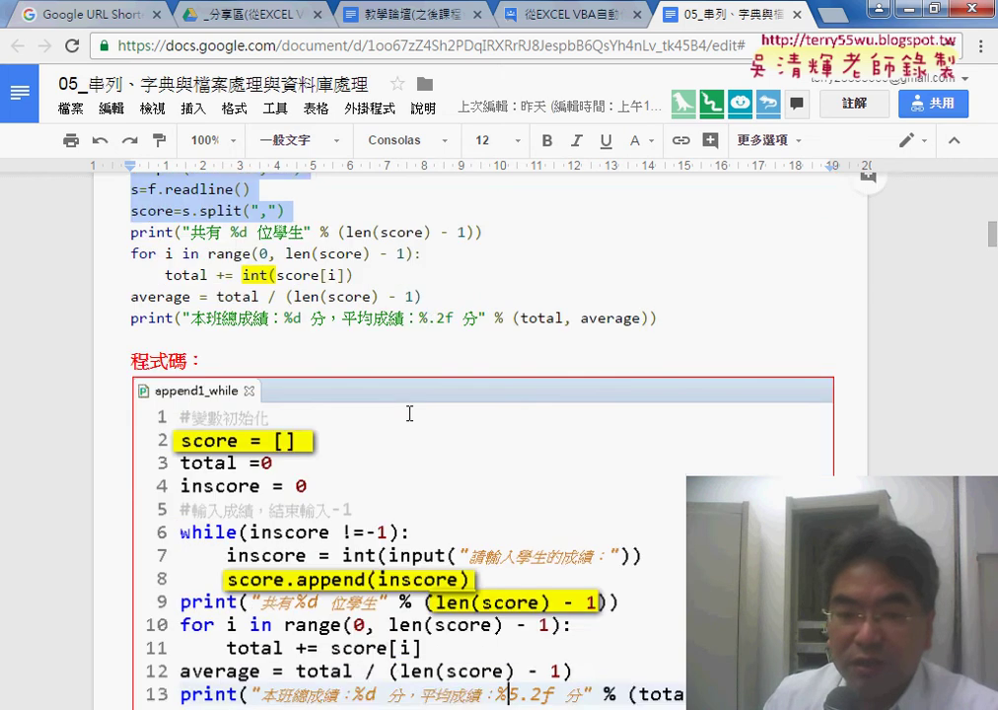
pyautogui.scroll(-1, 408, 413)
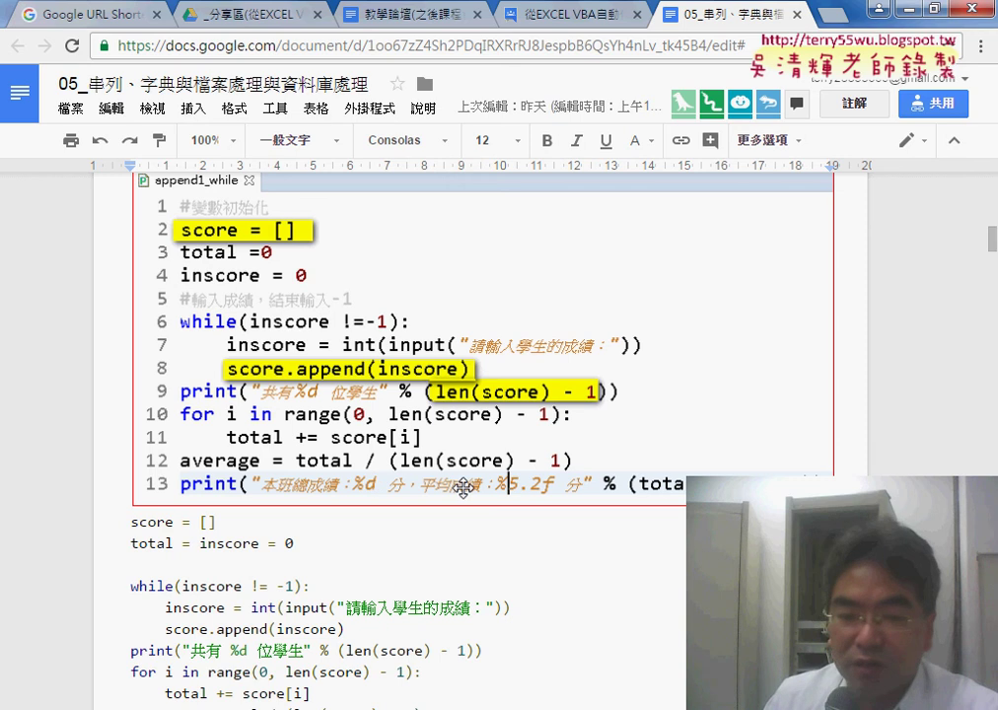
pyautogui.scroll(-1, 500, 487)
pyautogui.scroll(-2, 500, 487)
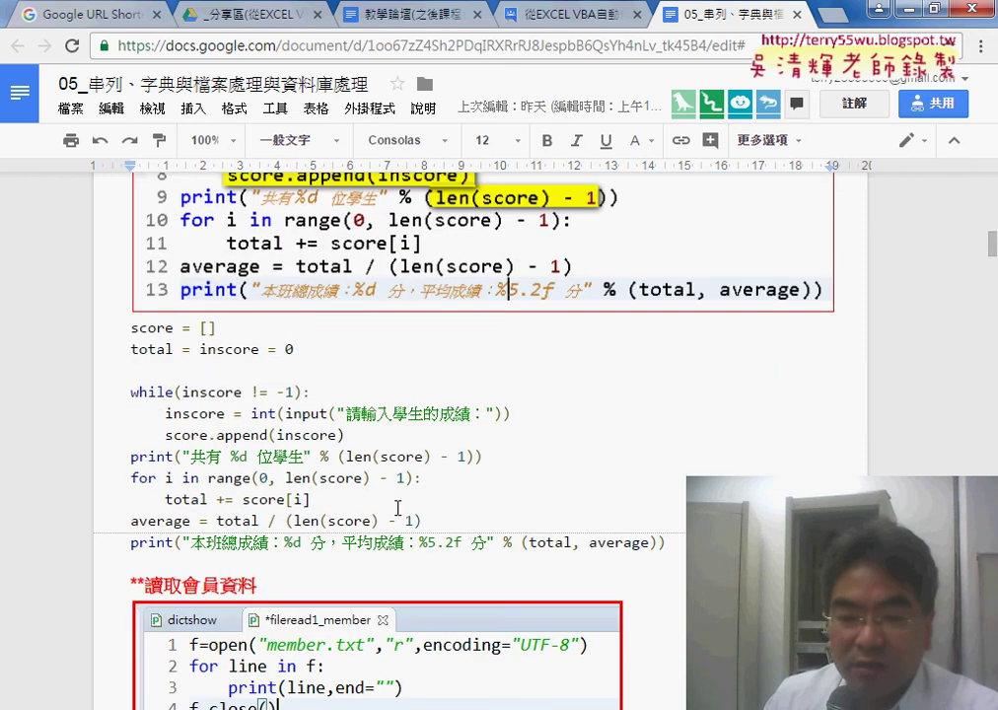
pyautogui.scroll(-1, 648, 521)
pyautogui.scroll(-1, 648, 520)
pyautogui.scroll(-1, 648, 521)
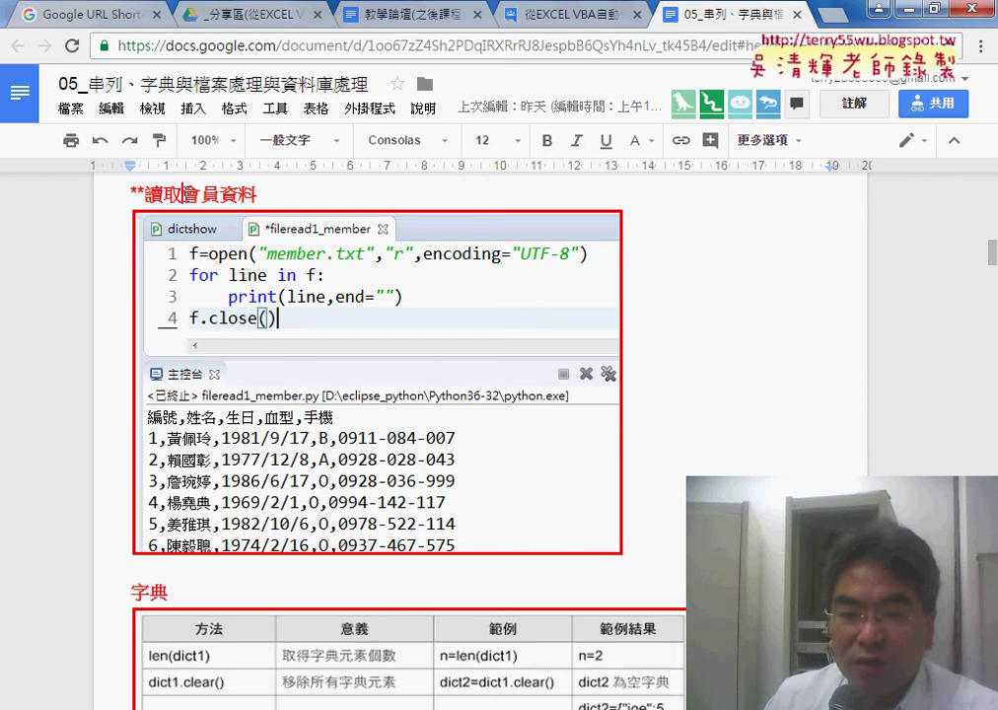
pyautogui.moveTo(182, 194); pyautogui.dragTo(256, 191)
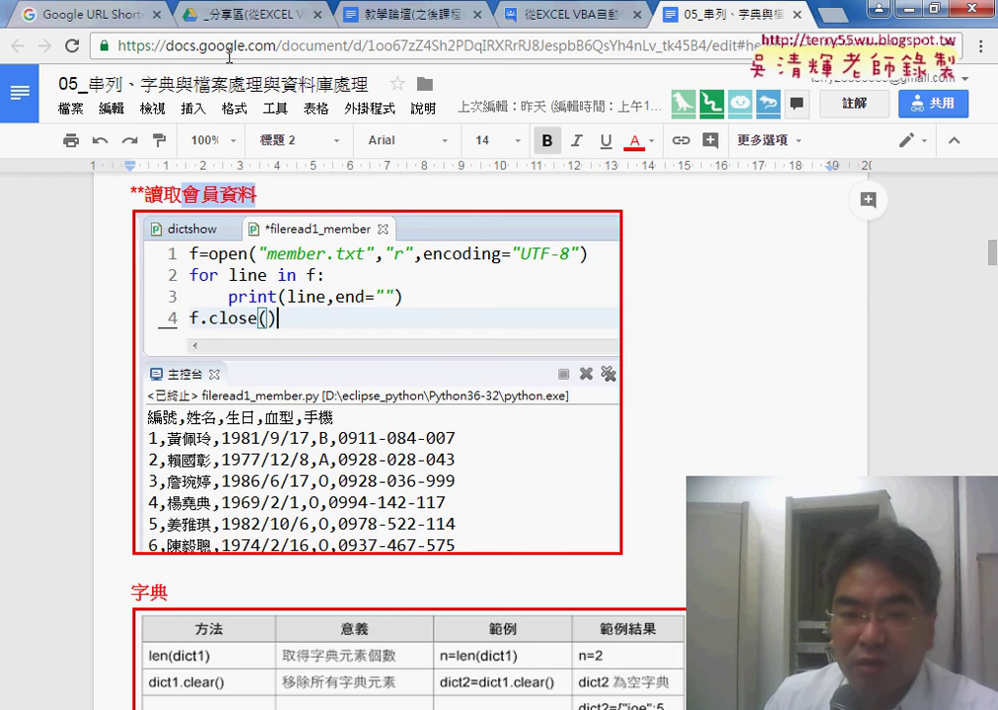
# In the Drive tab, open folder 02_範例檔 and then 會員資料.xlsx in Sheets
pyautogui.click(182, 14)
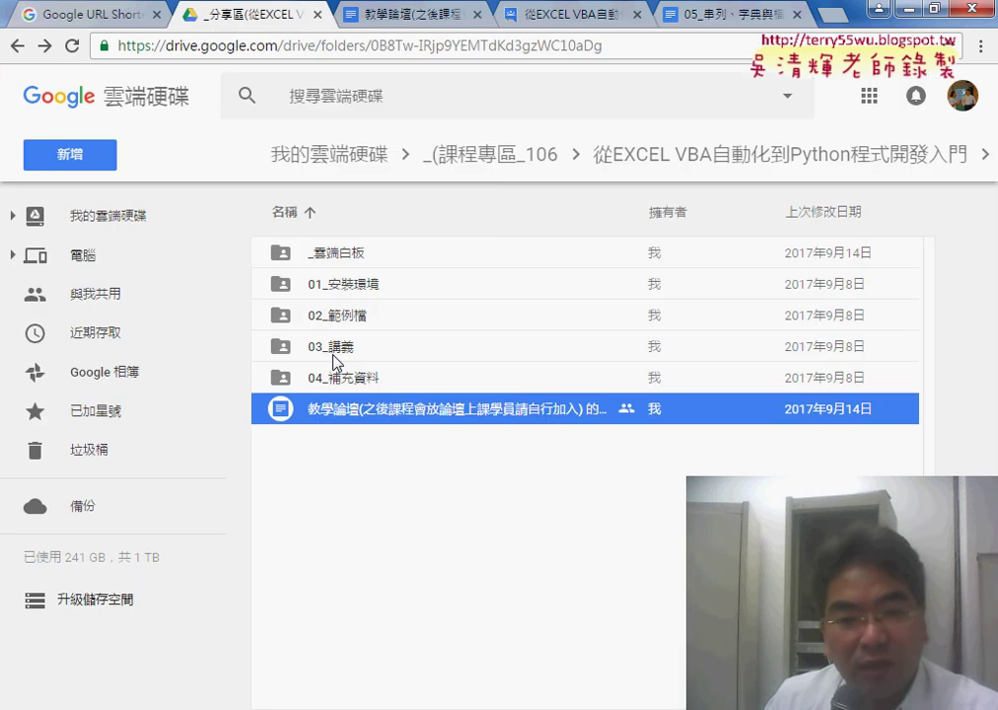
pyautogui.doubleClick(340, 325)
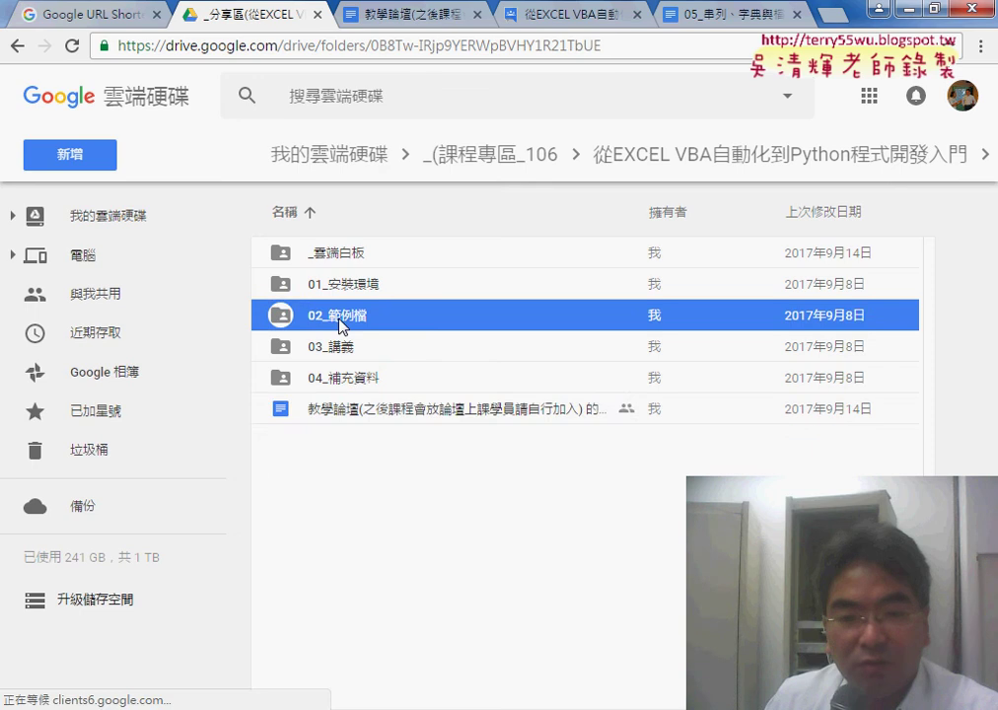
pyautogui.click(344, 286)
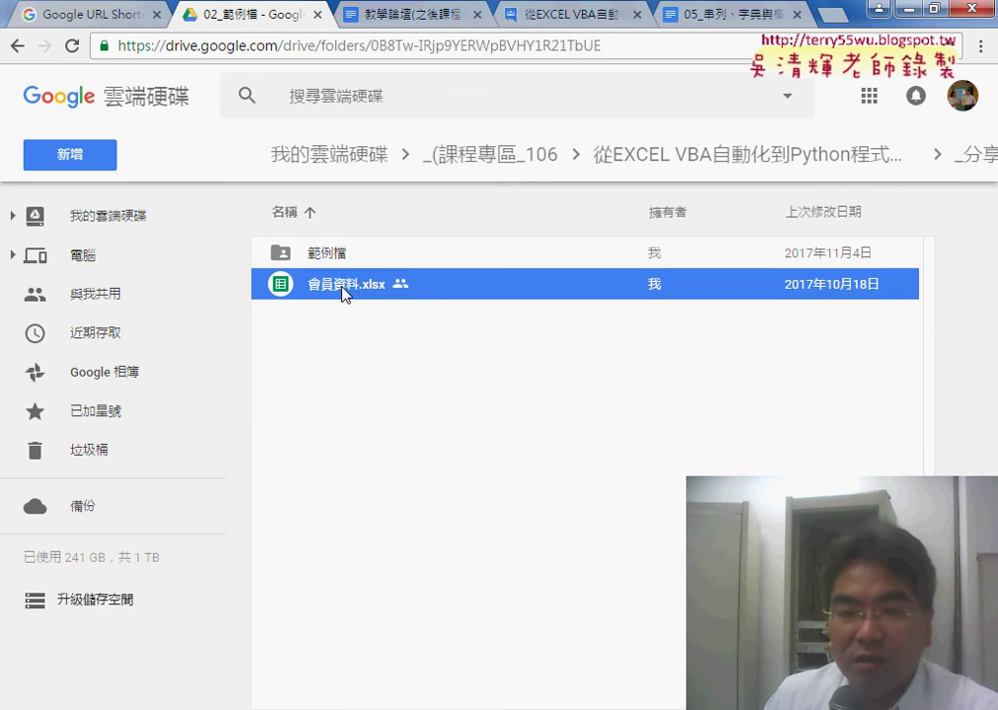
pyautogui.doubleClick(342, 286)
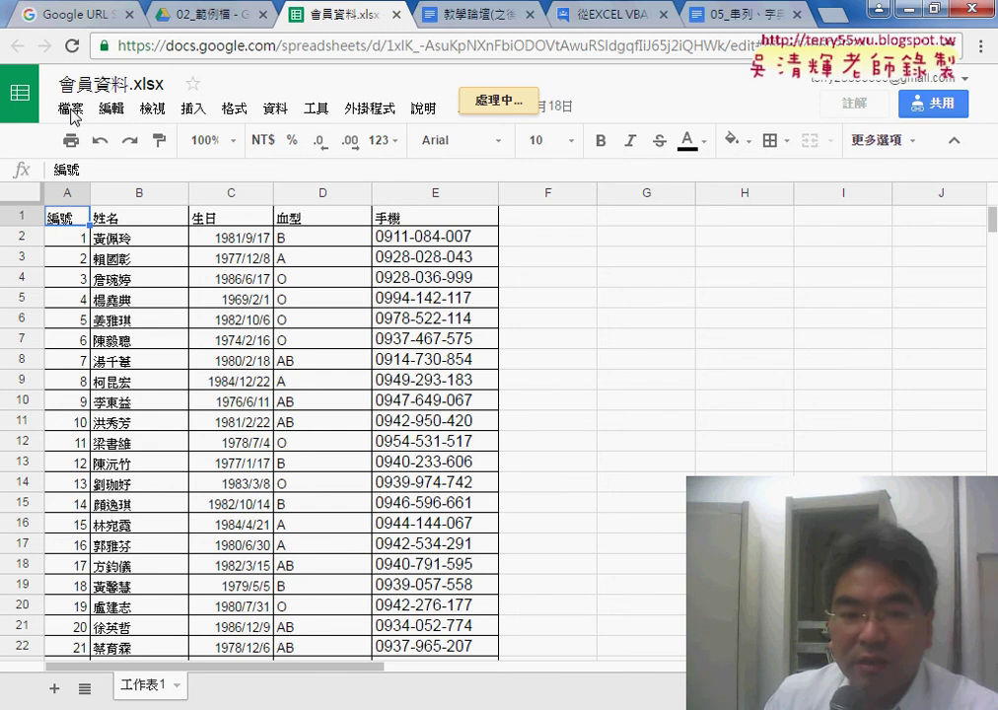
# Show the File > 下載格式 options, marking the Excel and CSV formats in red
pyautogui.click(72, 113)
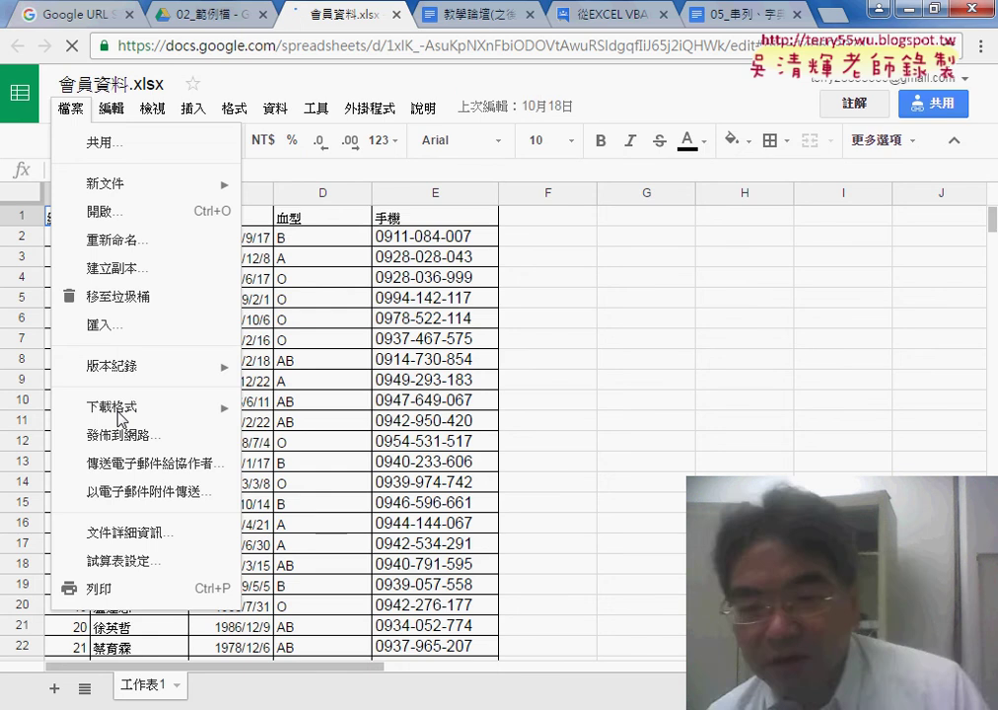
pyautogui.moveTo(121, 418)
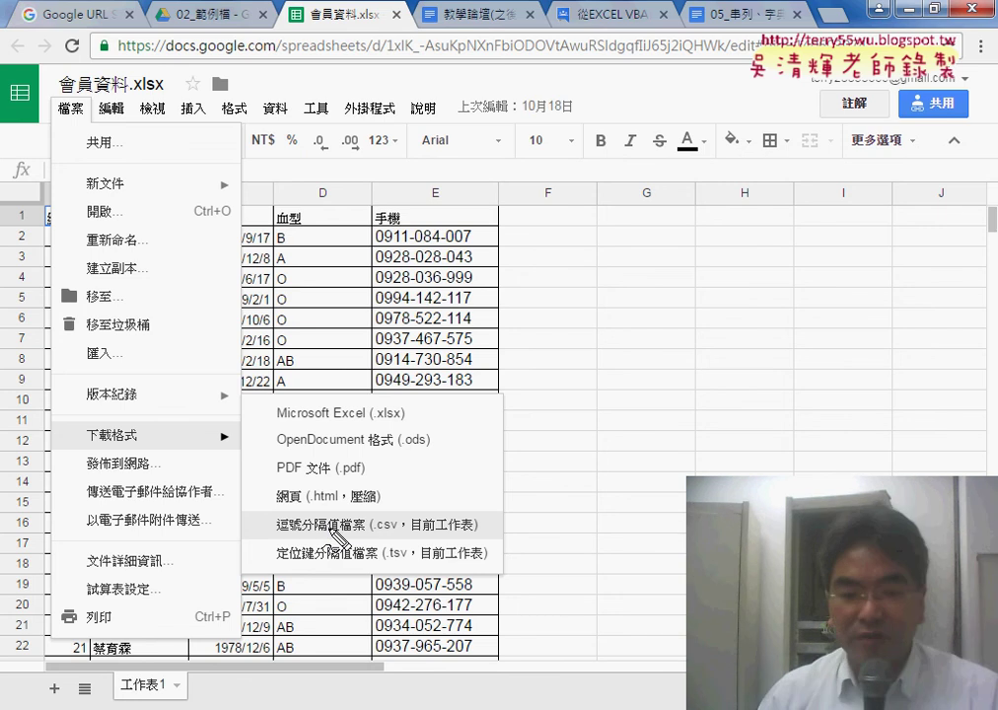
pyautogui.moveTo(343, 537); pyautogui.dragTo(340, 535)
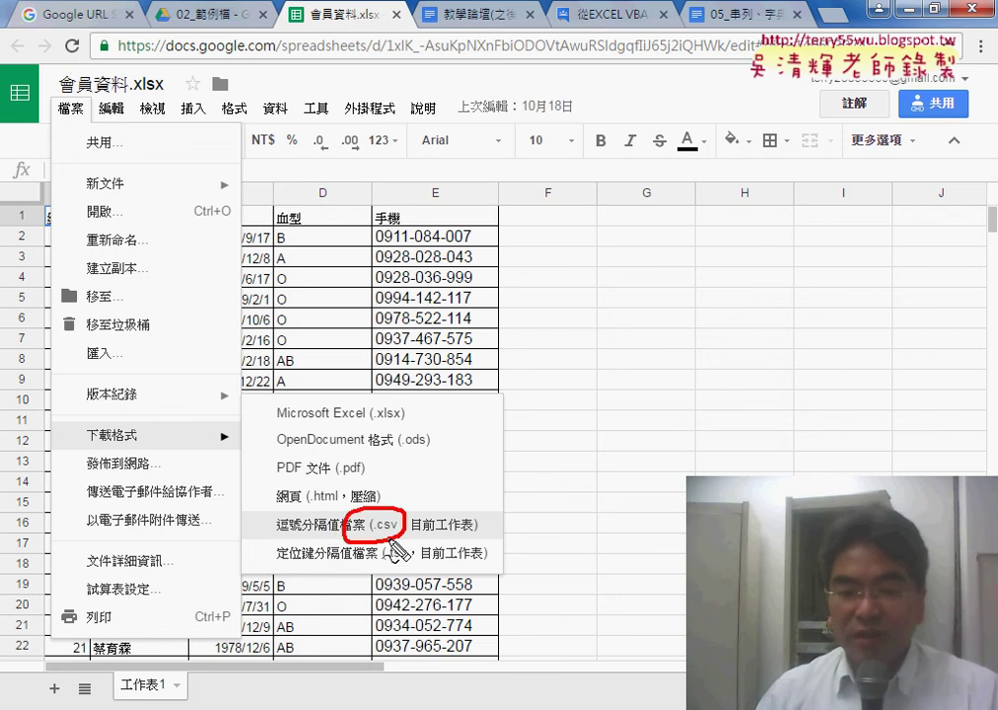
pyautogui.moveTo(405, 414); pyautogui.dragTo(306, 424)
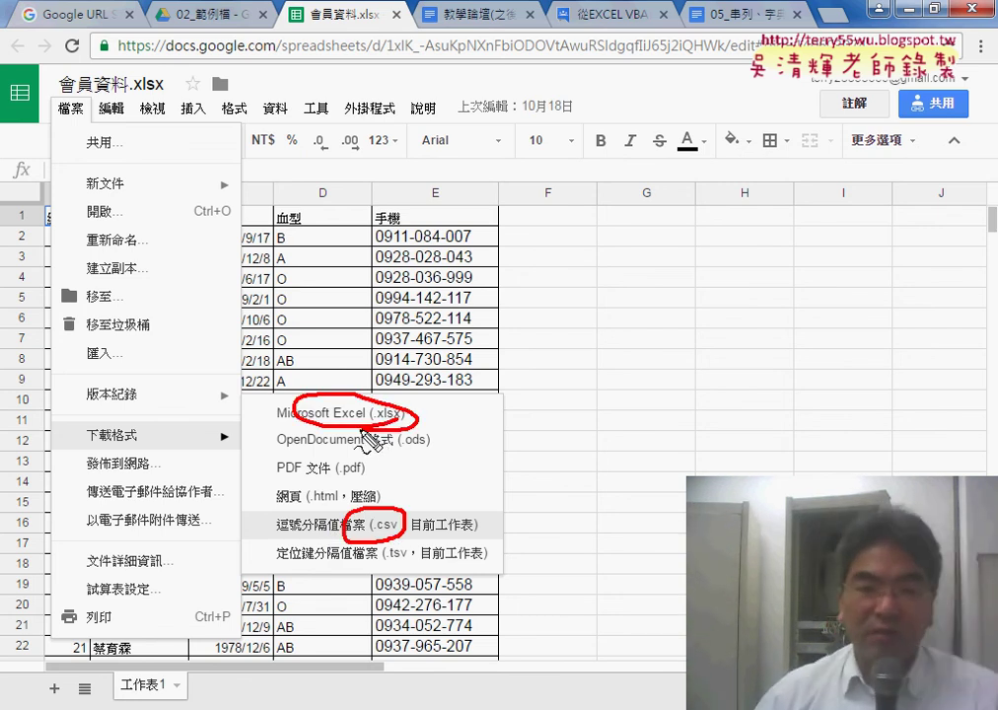
pyautogui.press('Escape')
# Download the member sheet as Microsoft Excel (.xlsx)
pyautogui.click(70, 108)
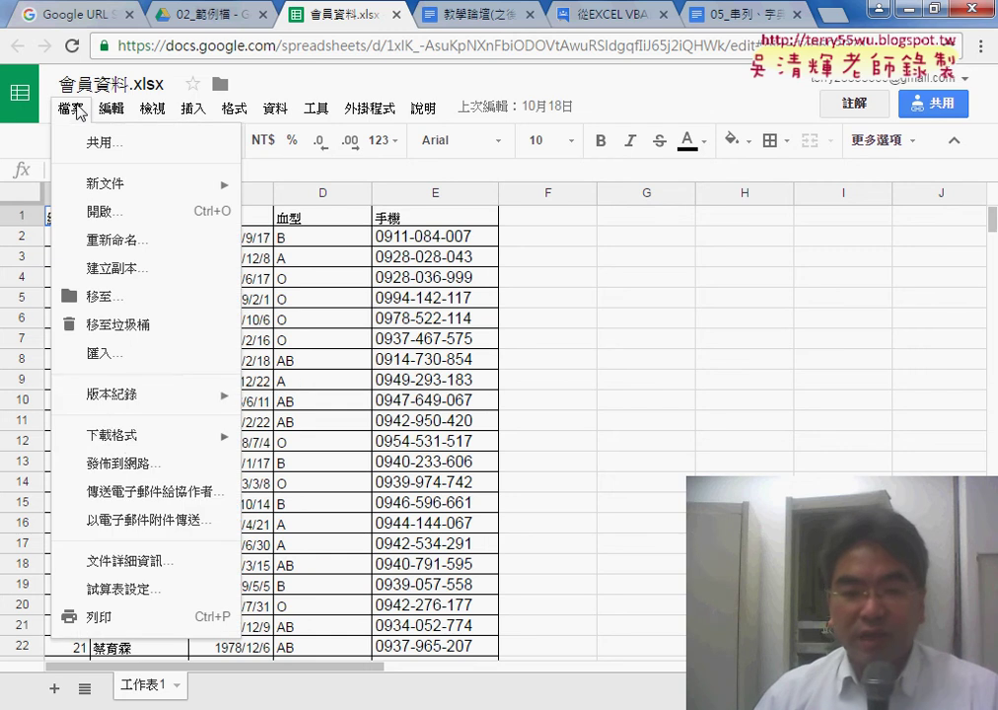
pyautogui.moveTo(119, 443)
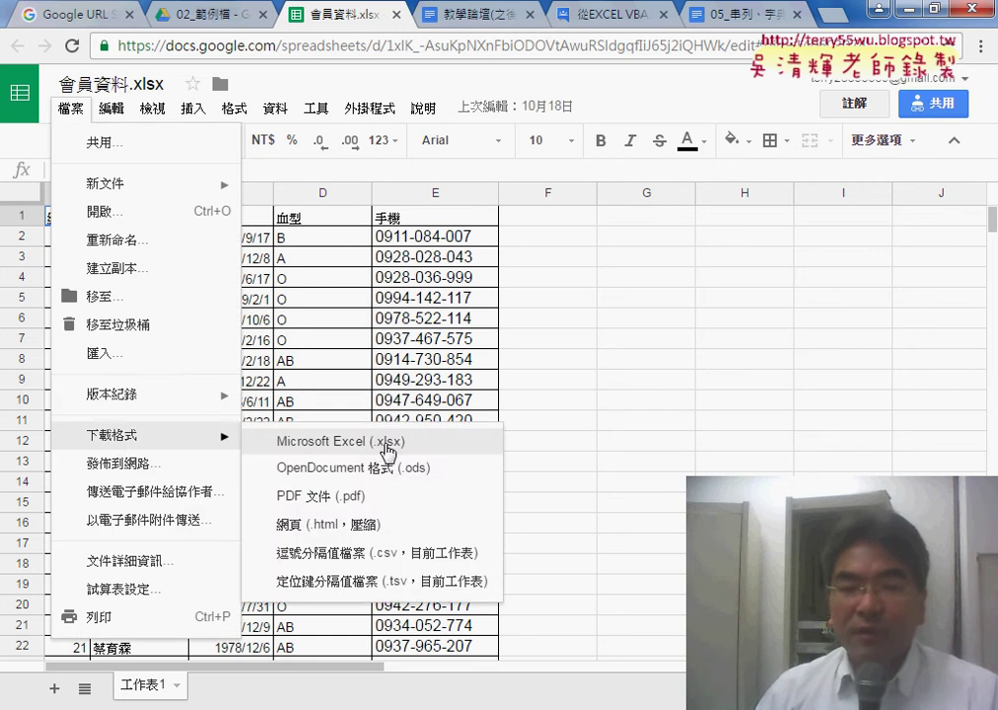
pyautogui.click(387, 451)
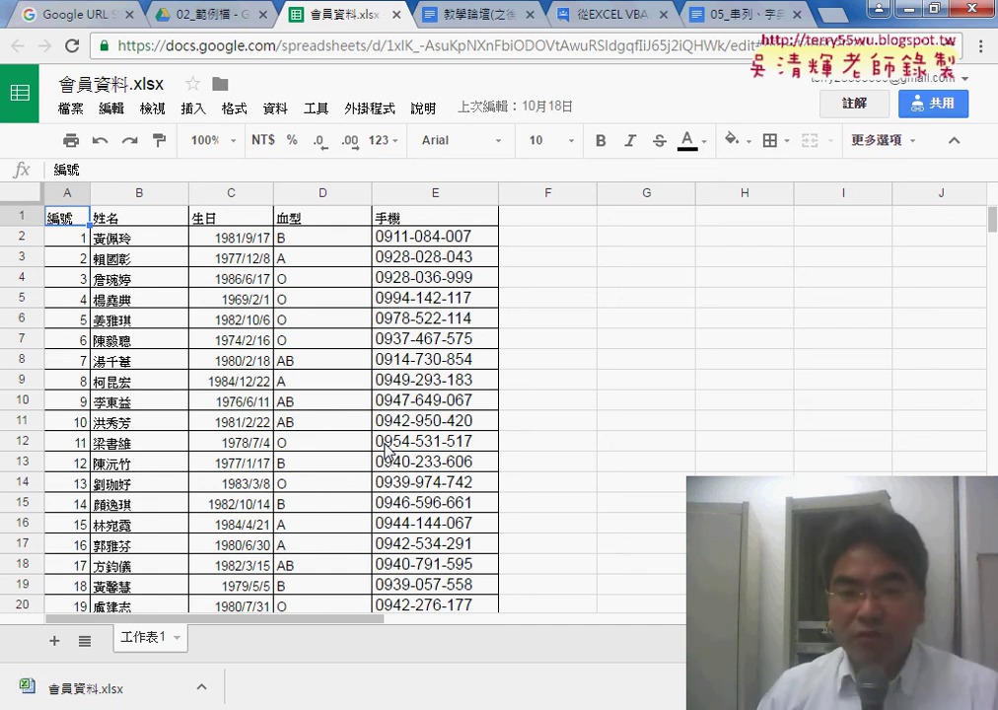
# Download the sheet as 逗號分隔值檔案 (.csv) and show it in the Downloads folder
pyautogui.click(70, 109)
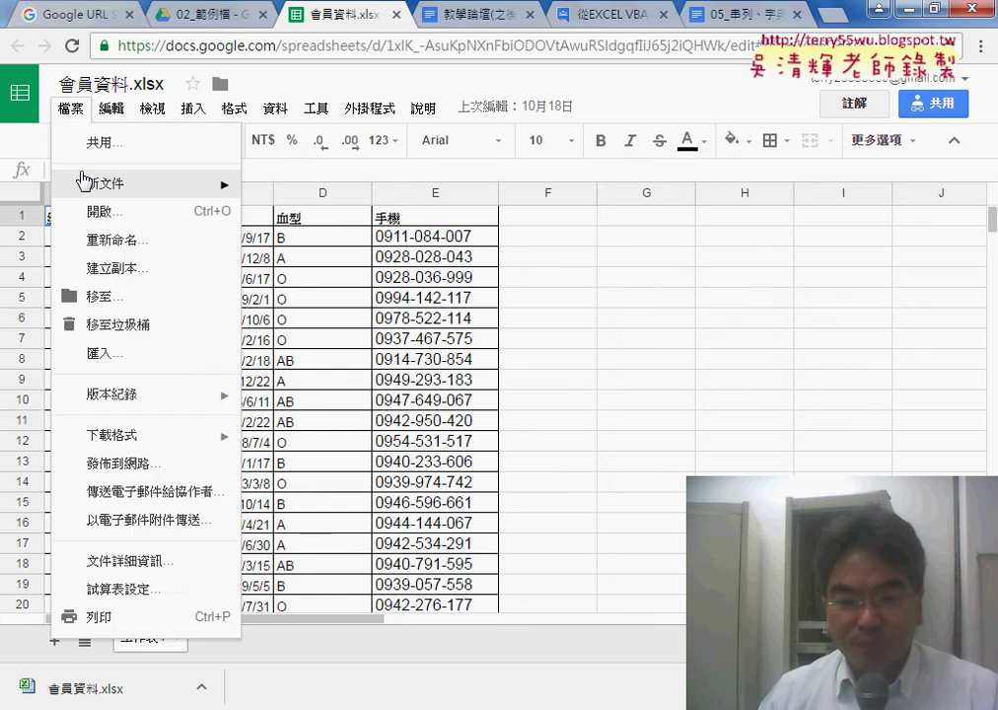
pyautogui.moveTo(131, 446)
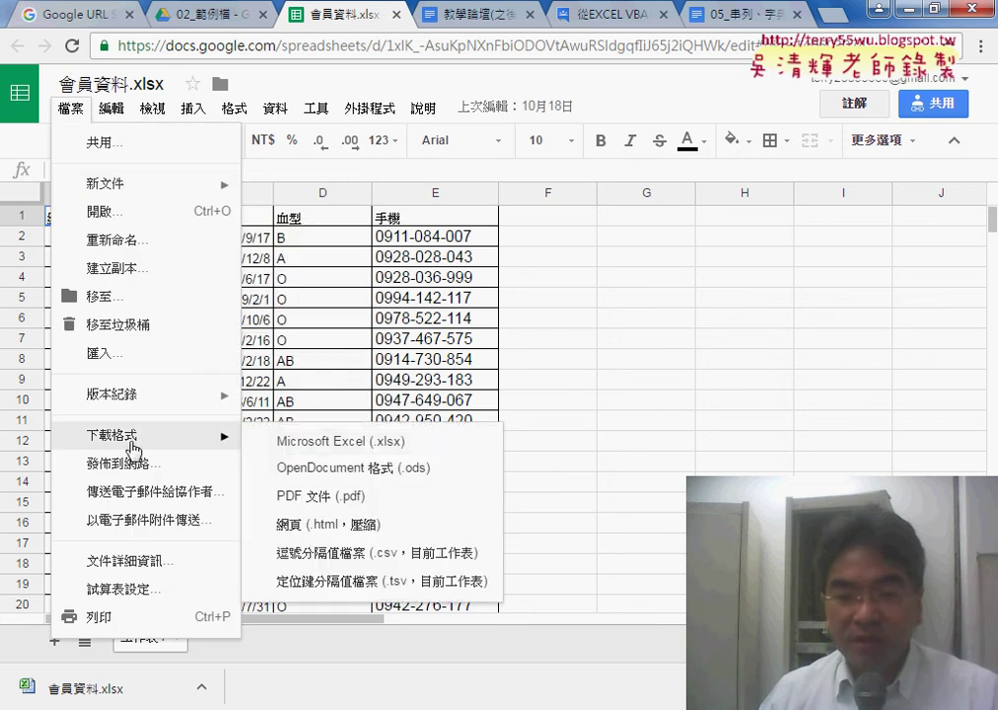
pyautogui.click(406, 553)
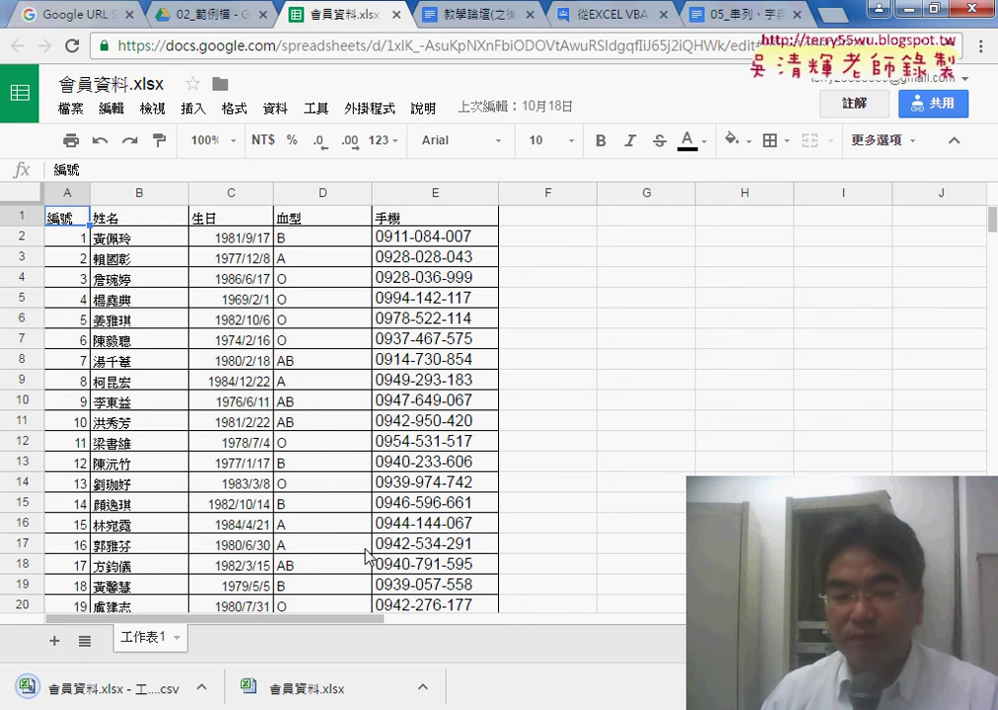
pyautogui.click(202, 688)
pyautogui.click(248, 625)
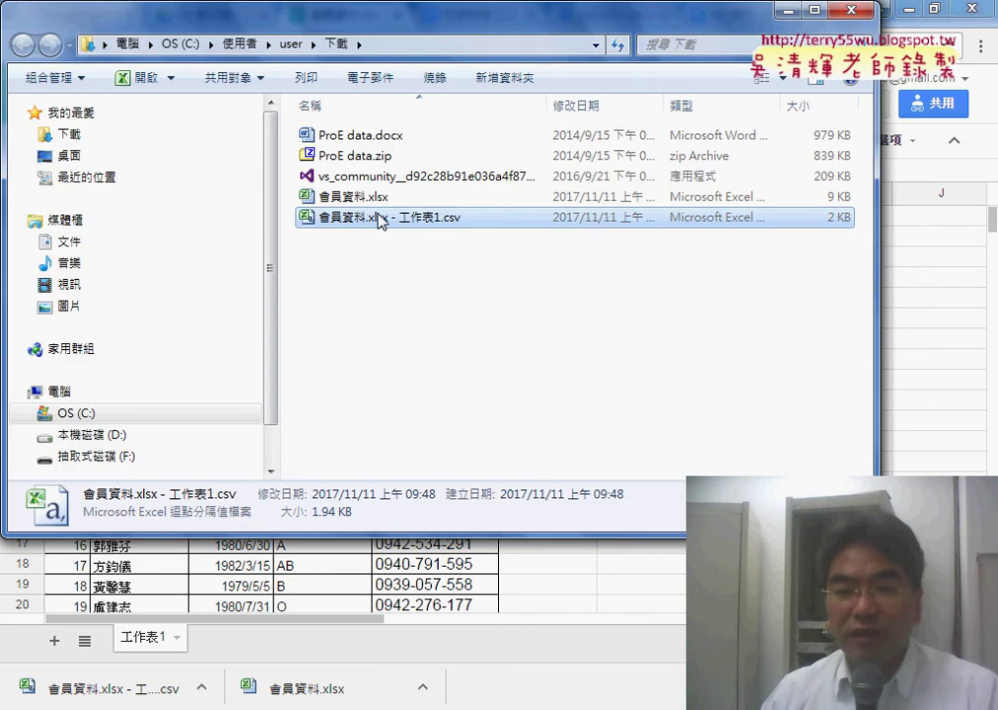
# Show the CSV file's context menu and highlight its 編輯(E) and Notepad++ editing options
pyautogui.rightClick(377, 214)
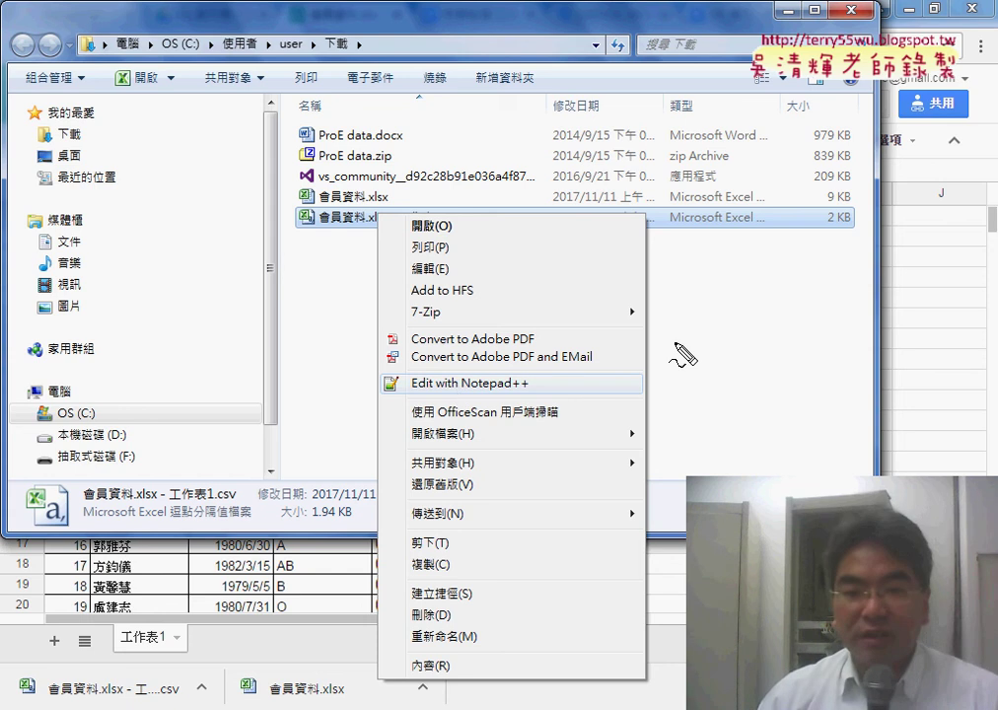
pyautogui.moveTo(415, 286); pyautogui.dragTo(459, 258)
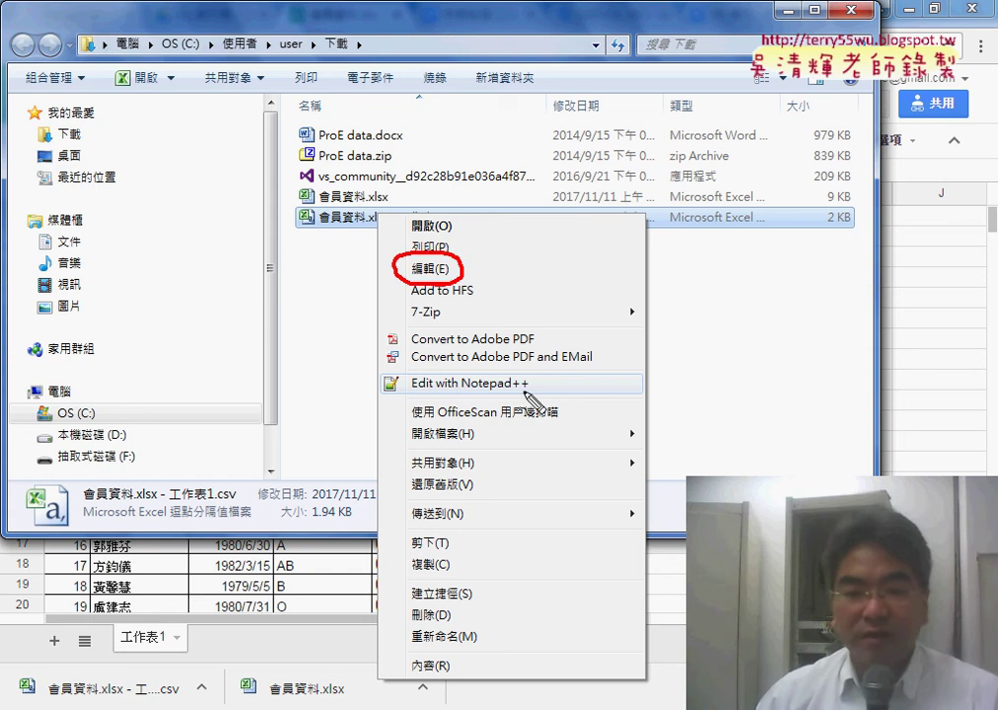
pyautogui.moveTo(528, 375); pyautogui.dragTo(504, 399)
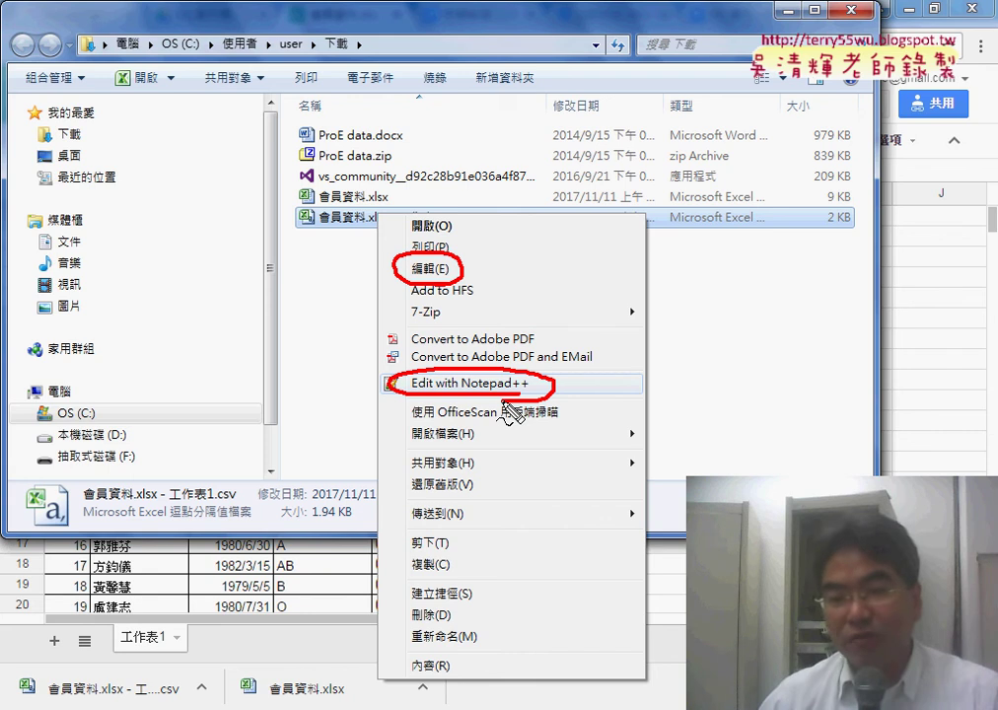
pyautogui.click(509, 386)
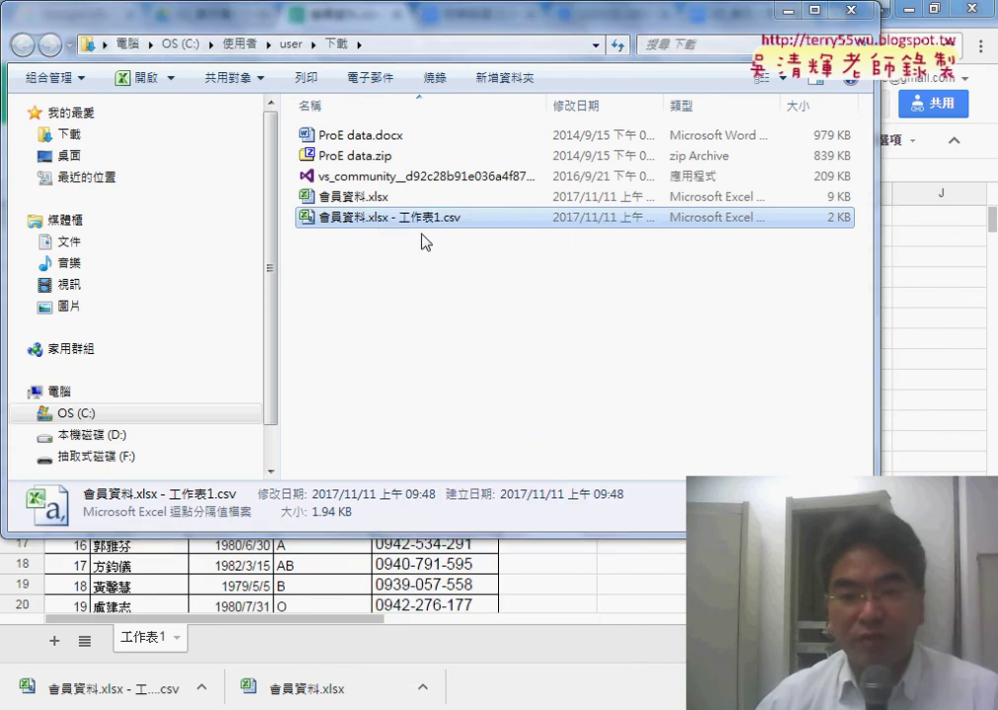
pyautogui.rightClick(391, 225)
# Open the CSV in Notepad and place the window beside the file list
pyautogui.click(449, 272)
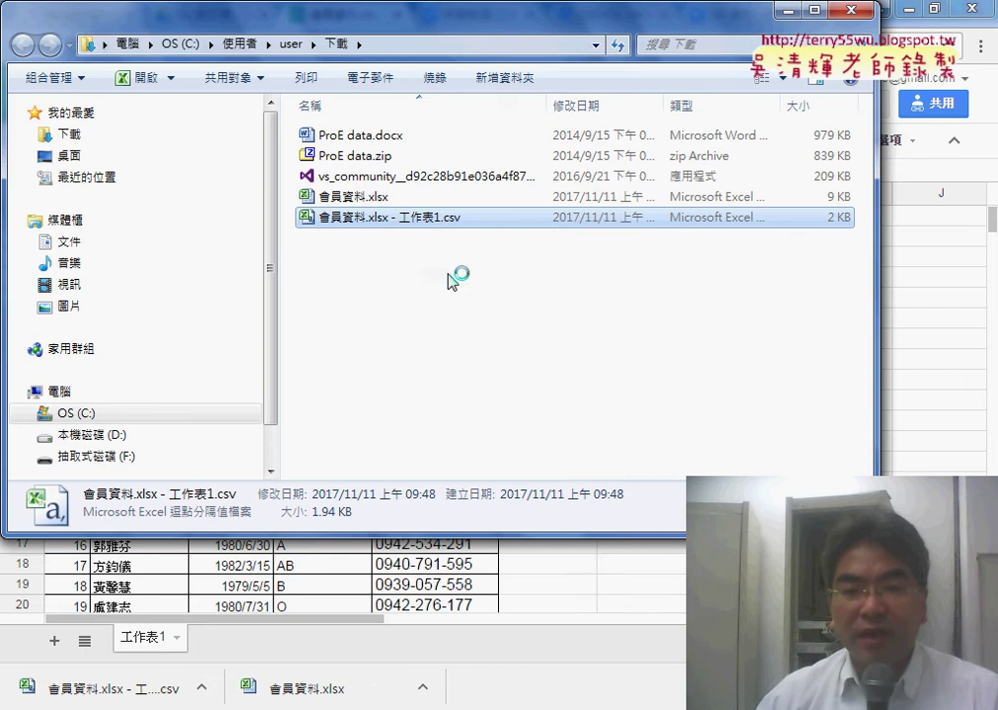
pyautogui.moveTo(434, 202); pyautogui.dragTo(750, 53)
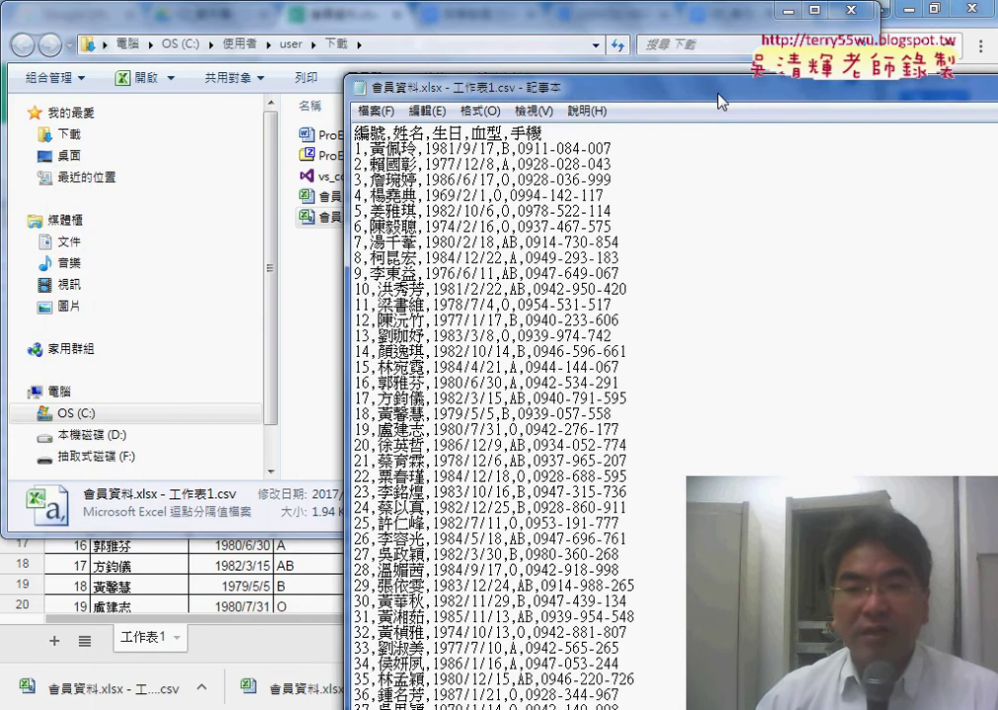
pyautogui.moveTo(633, 39); pyautogui.dragTo(648, 61)
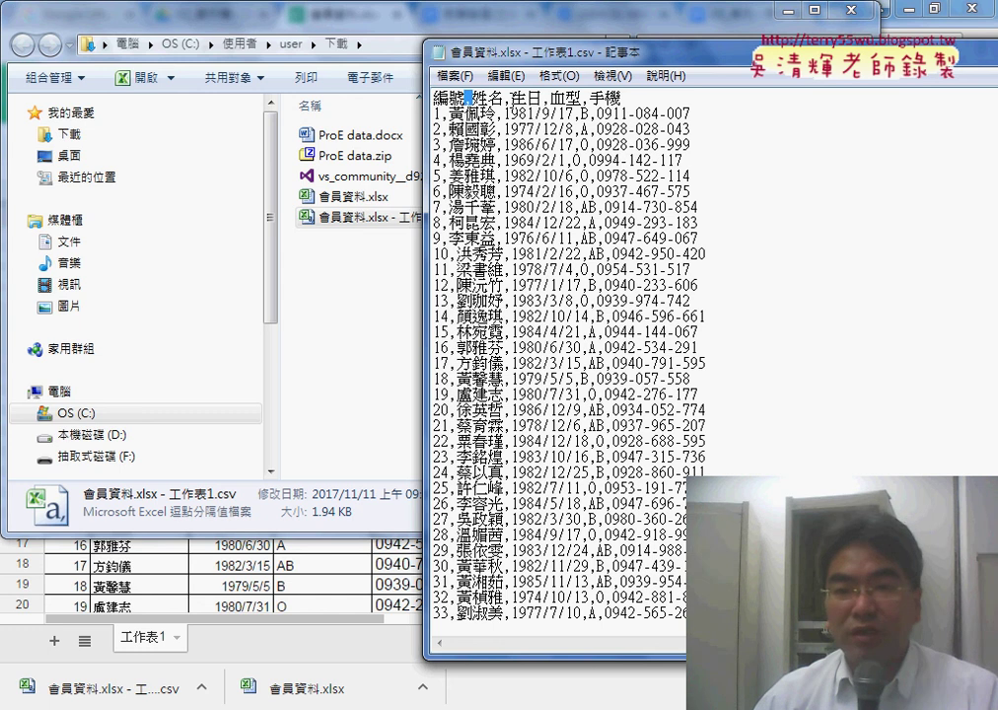
# Step through the header's commas and mark the line ends of the header and first records
pyautogui.press('F3')
pyautogui.press('F3')
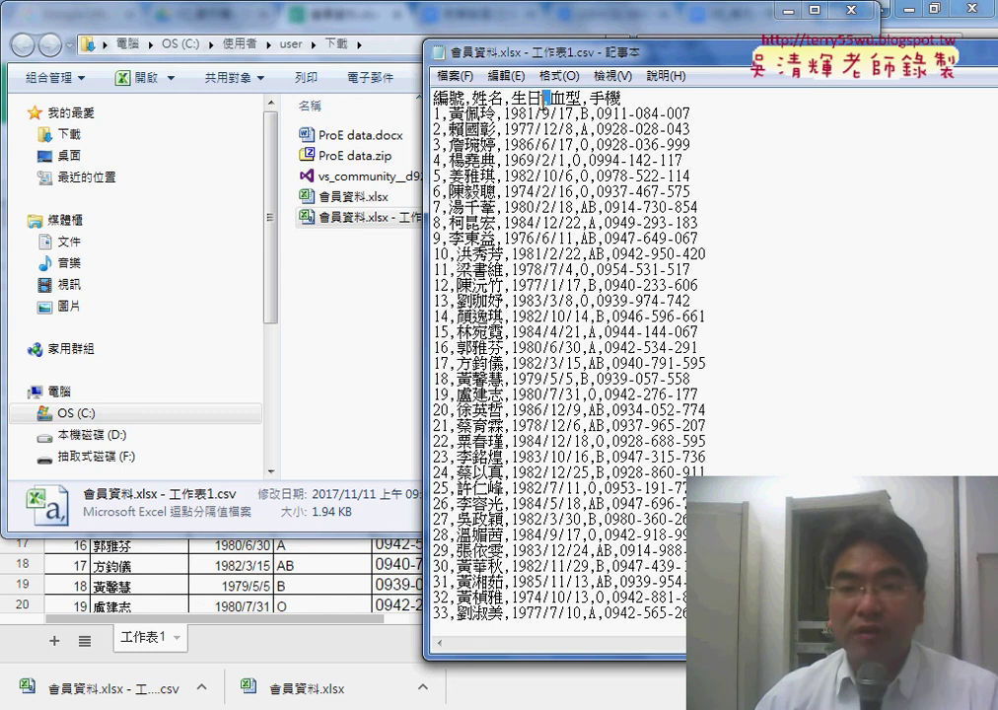
pyautogui.click(632, 99)
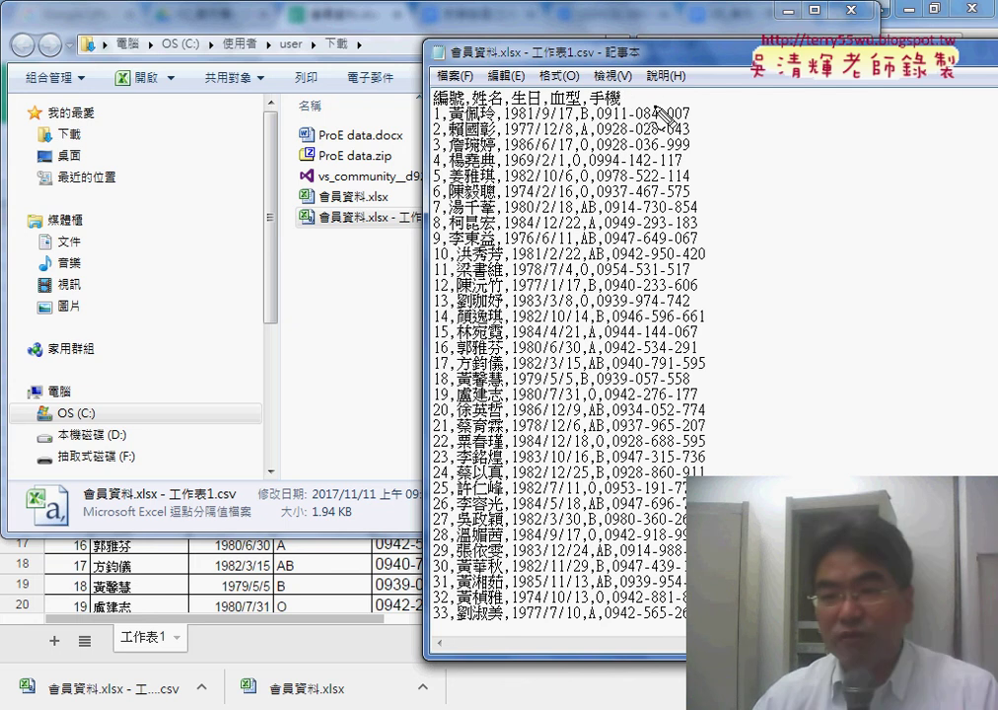
pyautogui.moveTo(620, 104); pyautogui.dragTo(641, 101)
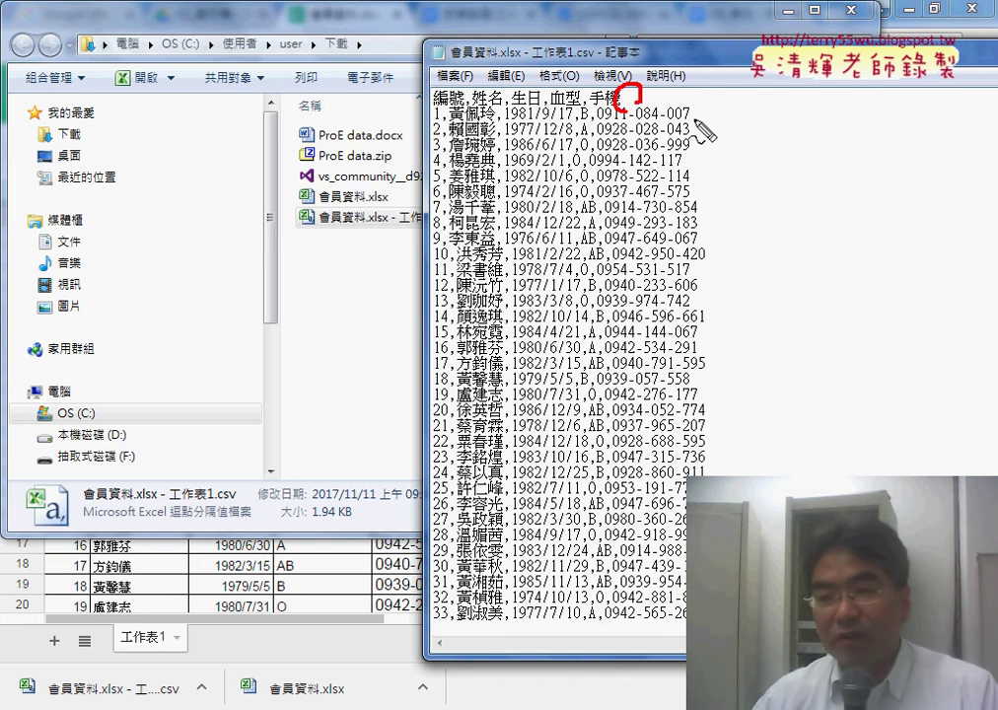
pyautogui.moveTo(696, 122); pyautogui.dragTo(700, 128)
pyautogui.moveTo(693, 126); pyautogui.dragTo(701, 148)
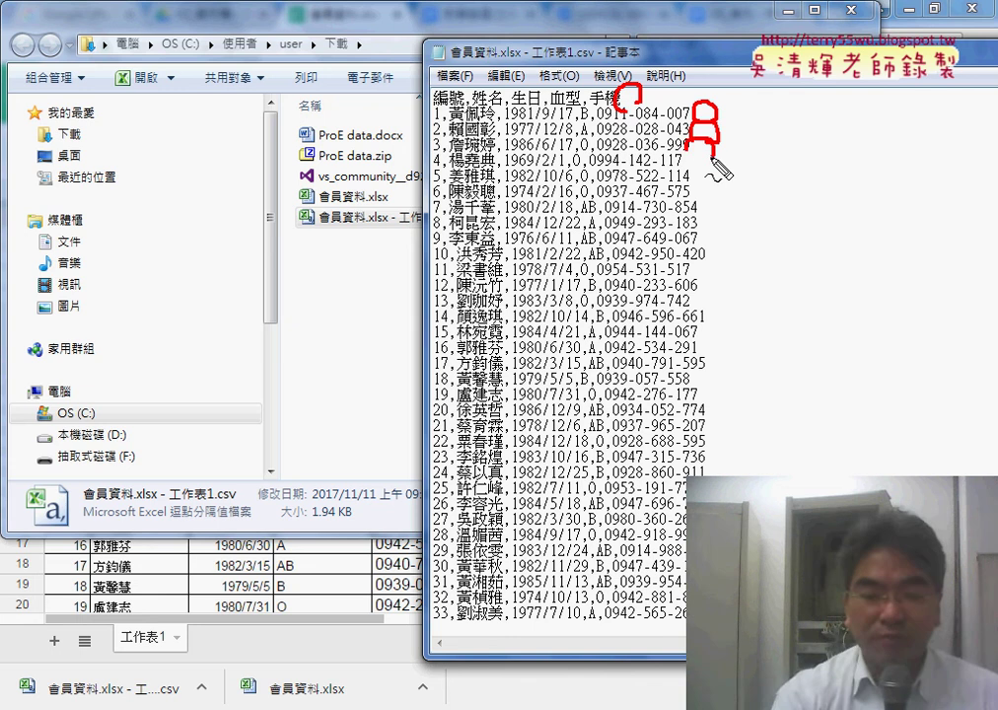
pyautogui.press('Escape')
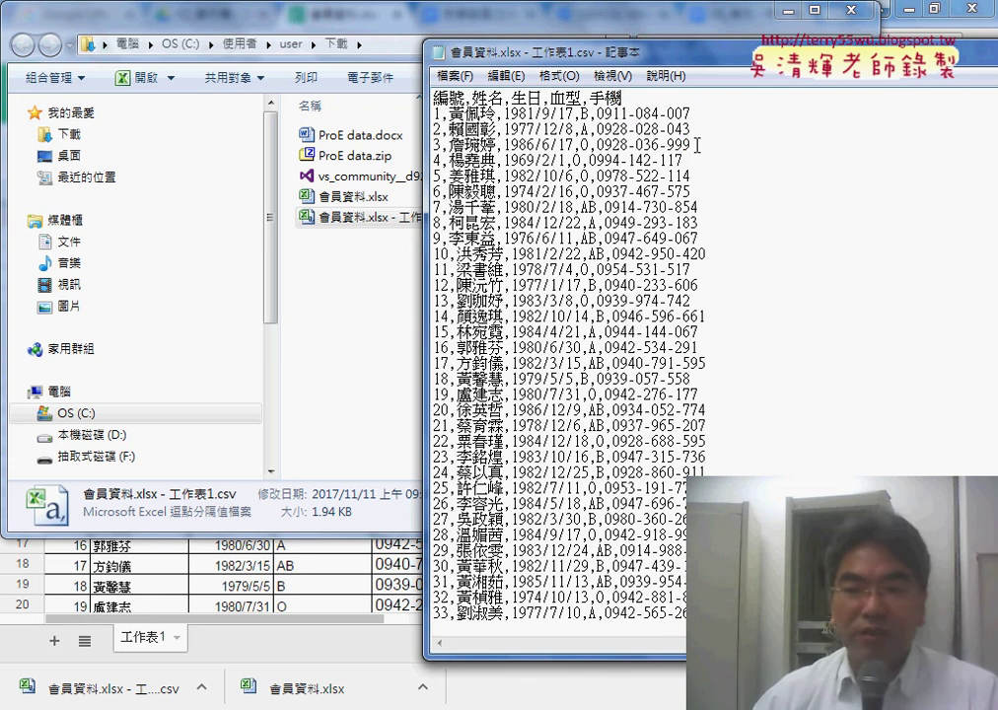
# Open 會員資料.xlsx - 工作表1.csv in Notepad++ from Explorer and decline the update with 否(N)
pyautogui.click(419, 77)
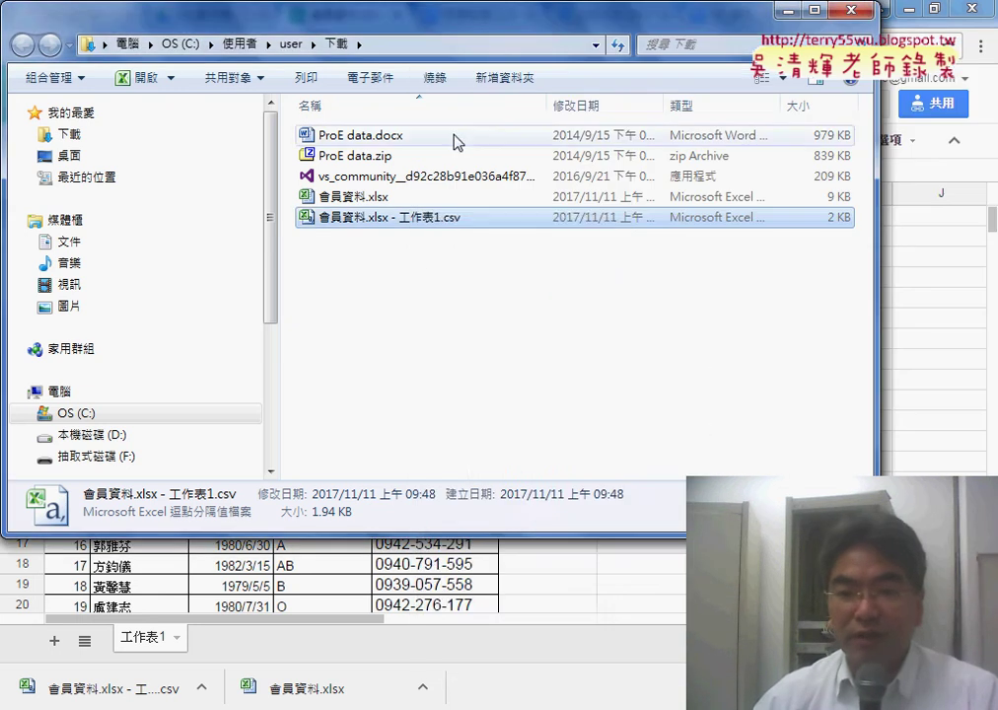
pyautogui.rightClick(417, 221)
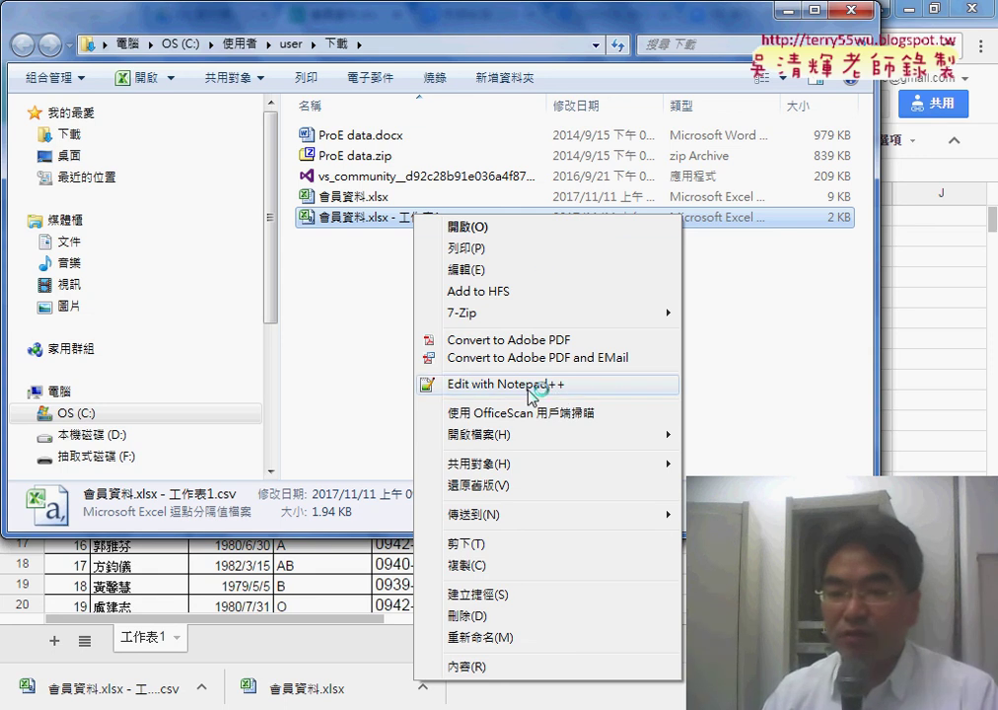
pyautogui.click(532, 386)
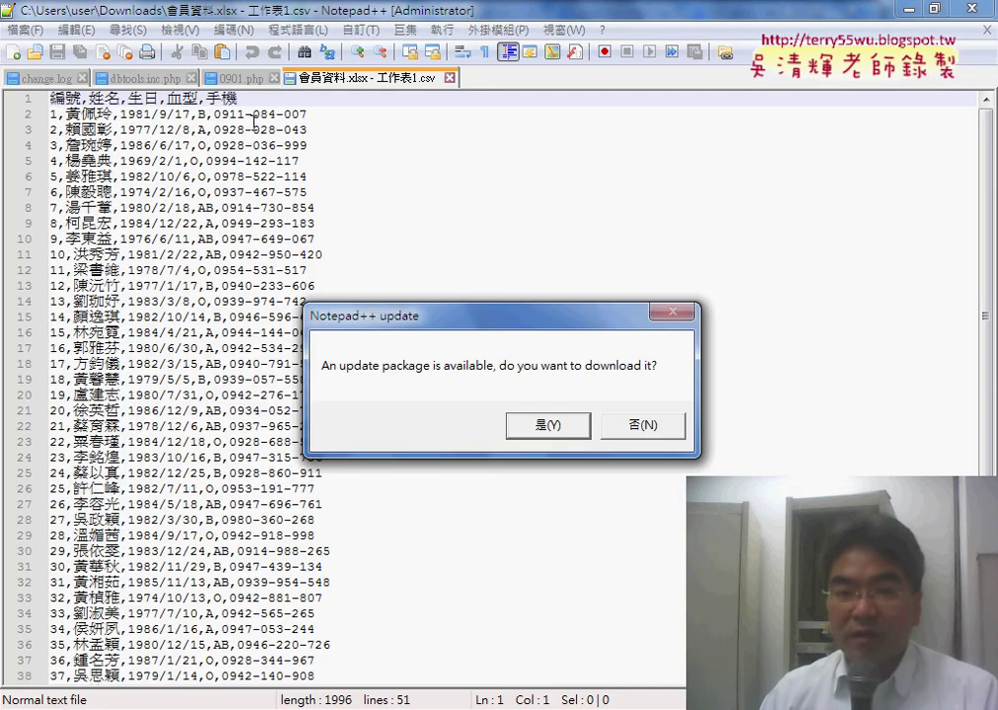
pyautogui.click(646, 442)
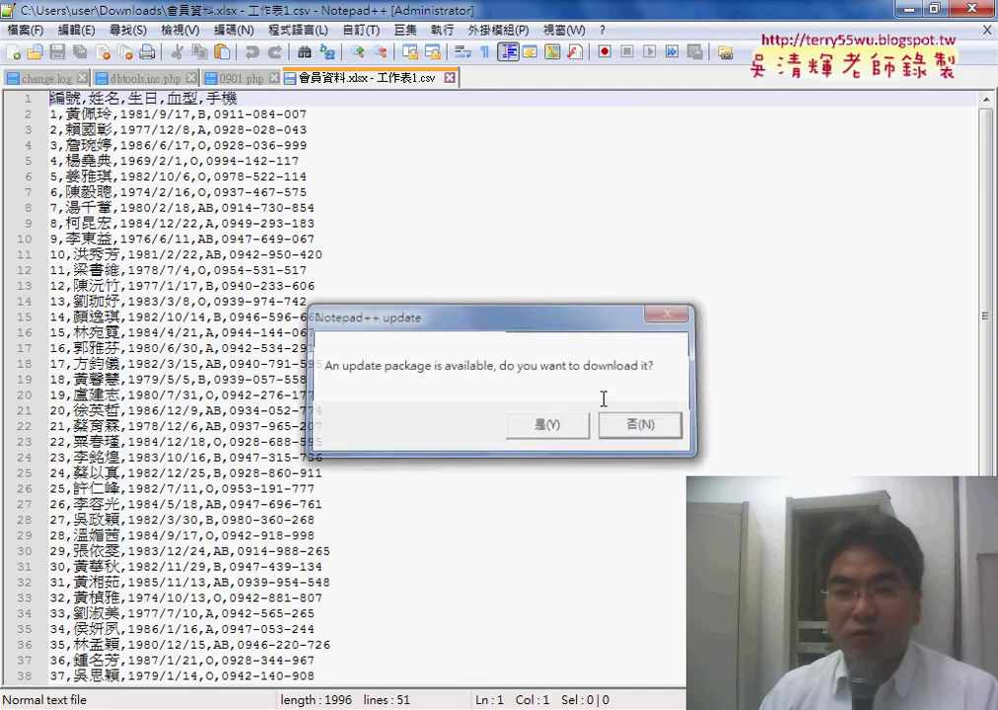
# Turn on 檢視 > 特殊字元 > 顯示所有字元 so CR LF markers appear on every line
pyautogui.click(174, 32)
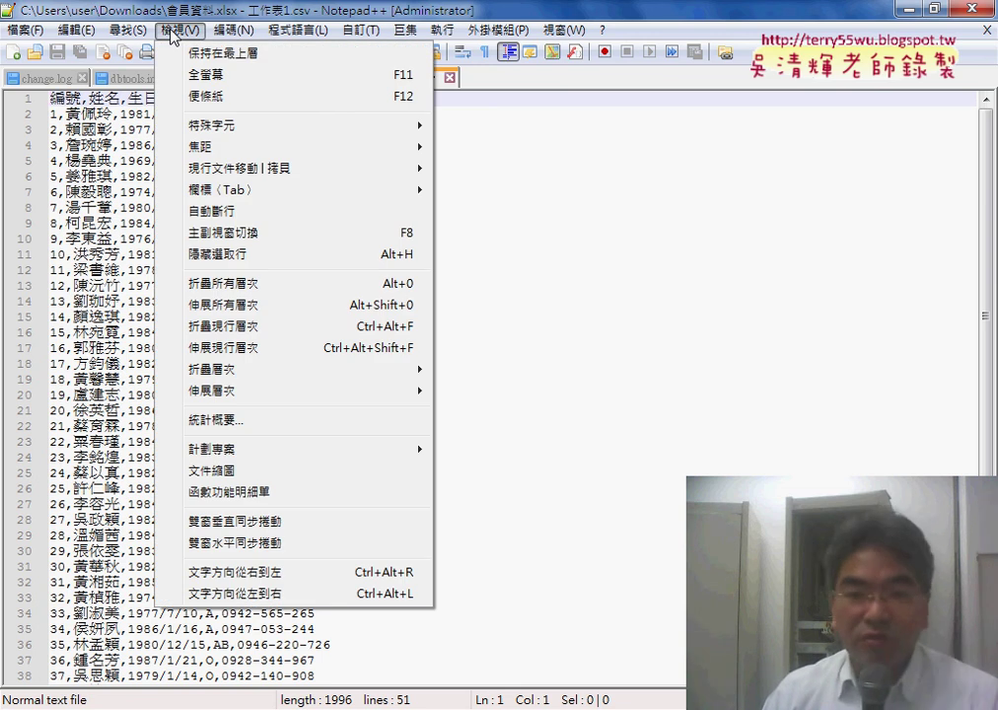
pyautogui.moveTo(245, 134)
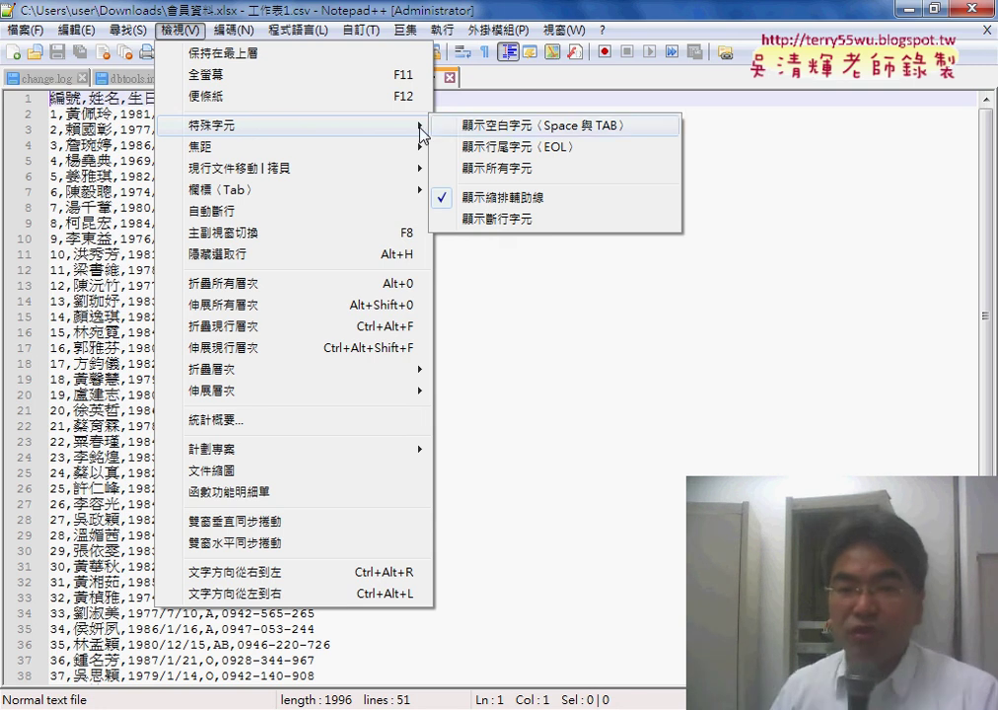
pyautogui.click(505, 173)
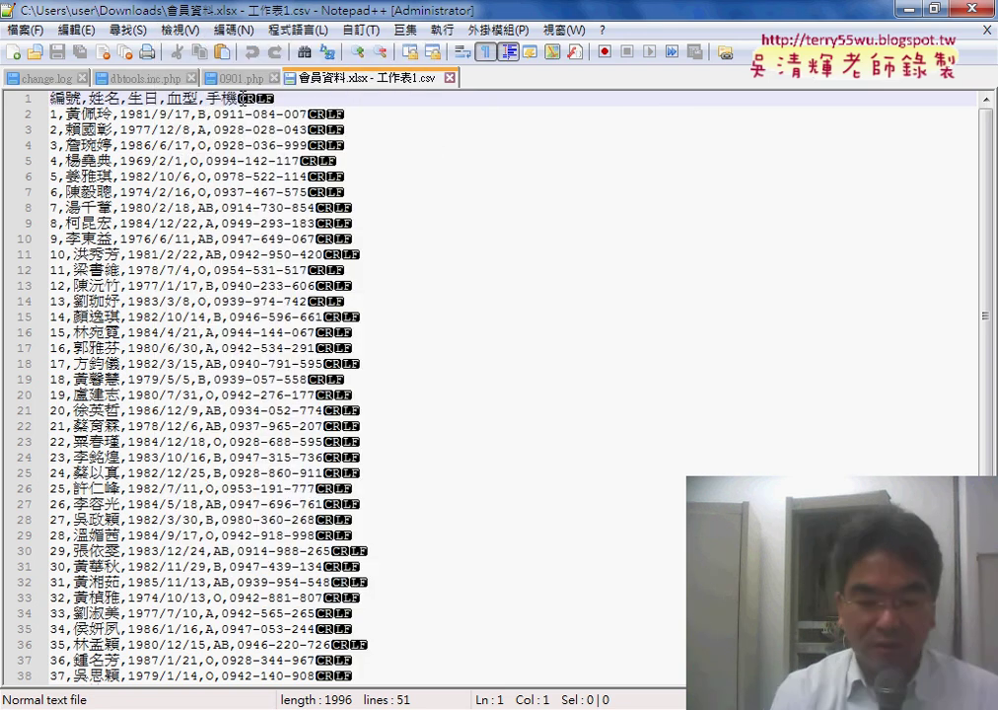
pyautogui.click(381, 99)
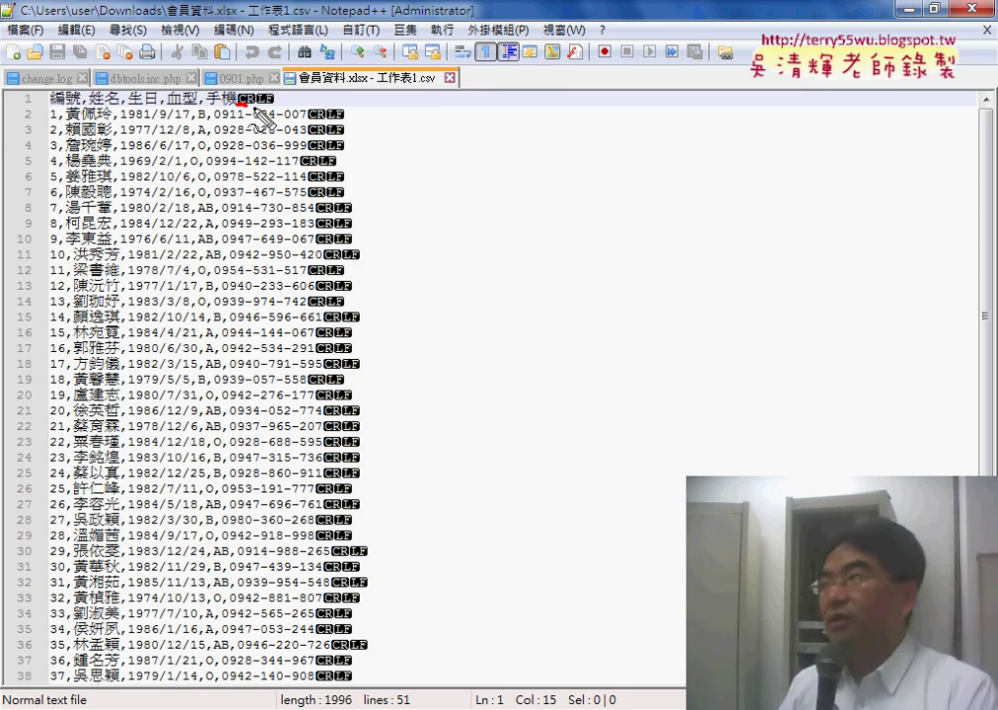
pyautogui.moveTo(240, 106); pyautogui.dragTo(274, 105)
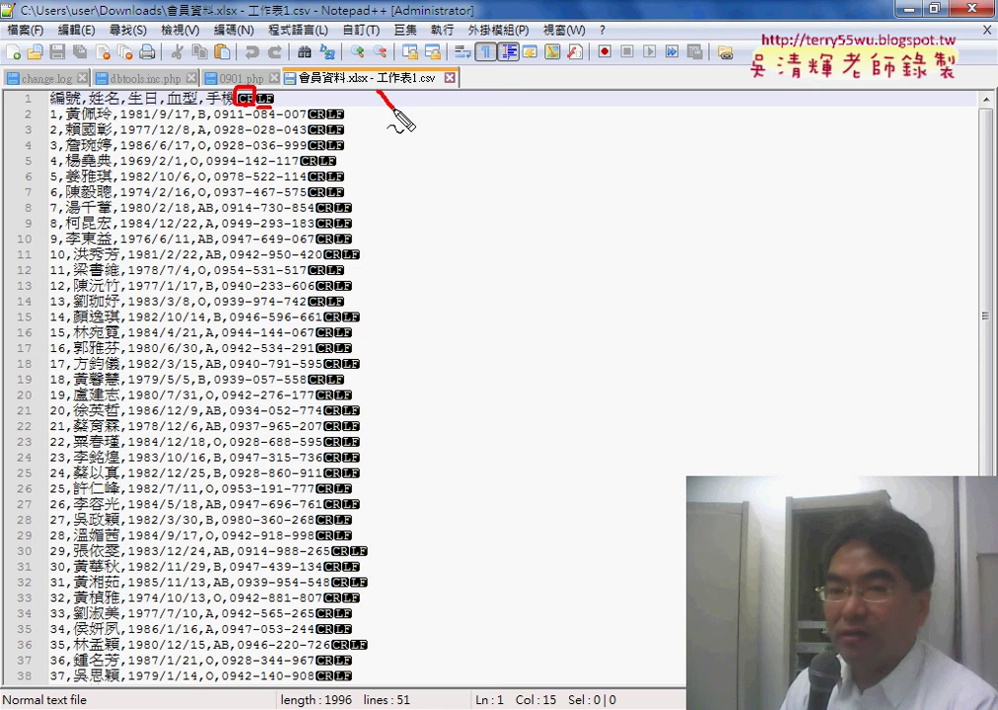
# Circle the CR LF ending on the header line and add an underlined explanatory note
pyautogui.moveTo(412, 99); pyautogui.dragTo(430, 97)
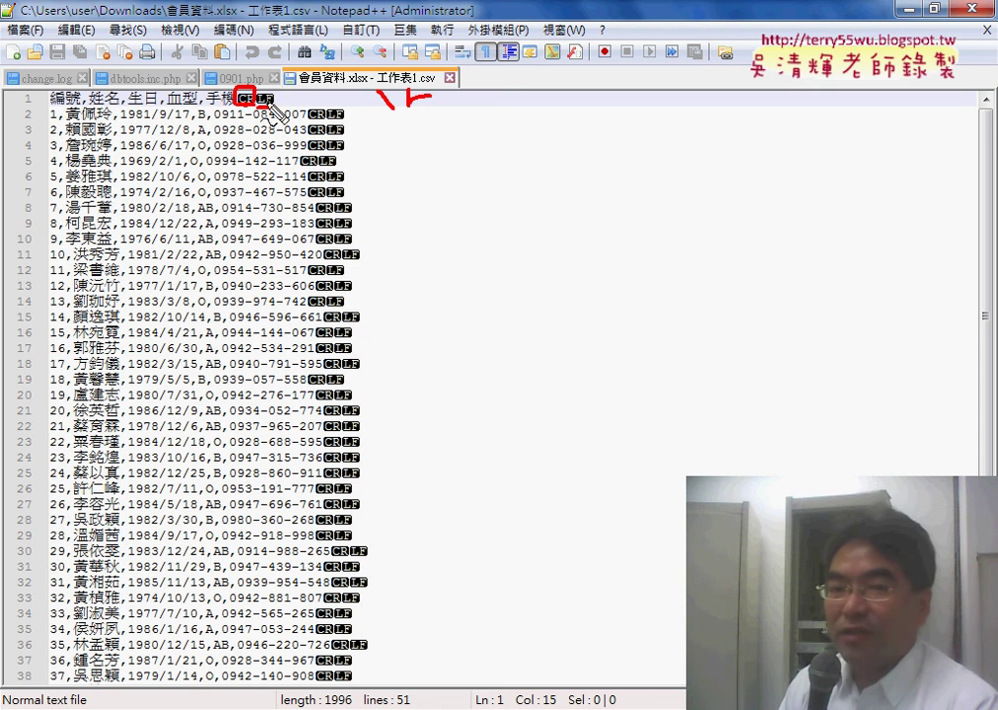
pyautogui.moveTo(259, 90); pyautogui.dragTo(273, 94)
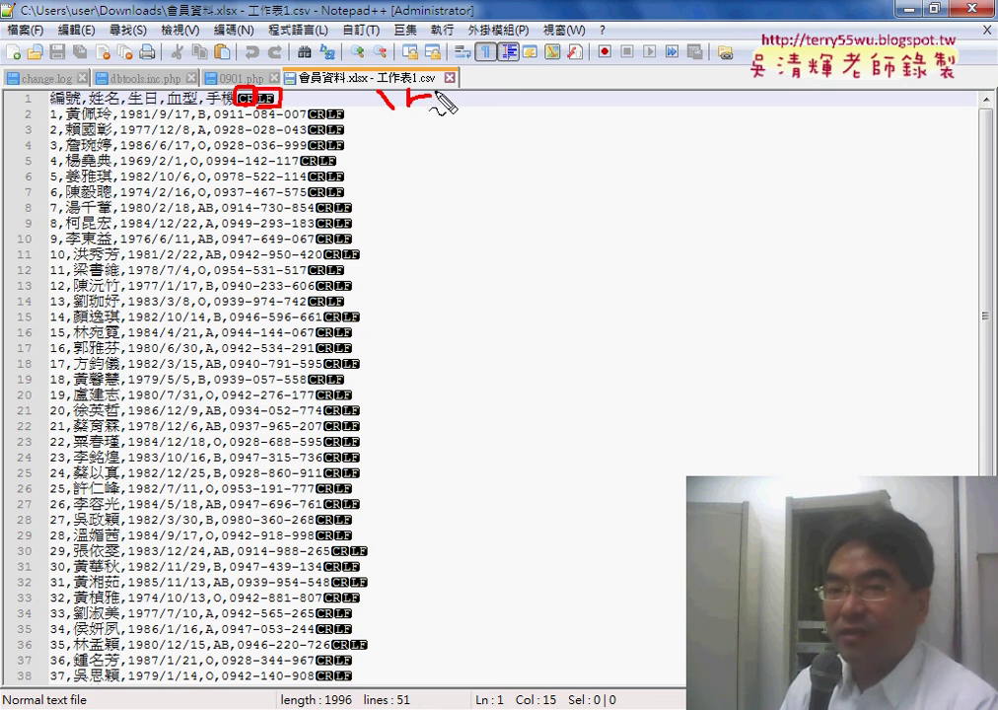
pyautogui.moveTo(456, 105)
pyautogui.mouseDown()
pyautogui.moveTo(469, 103)
pyautogui.moveTo(473, 122)
pyautogui.mouseUp()
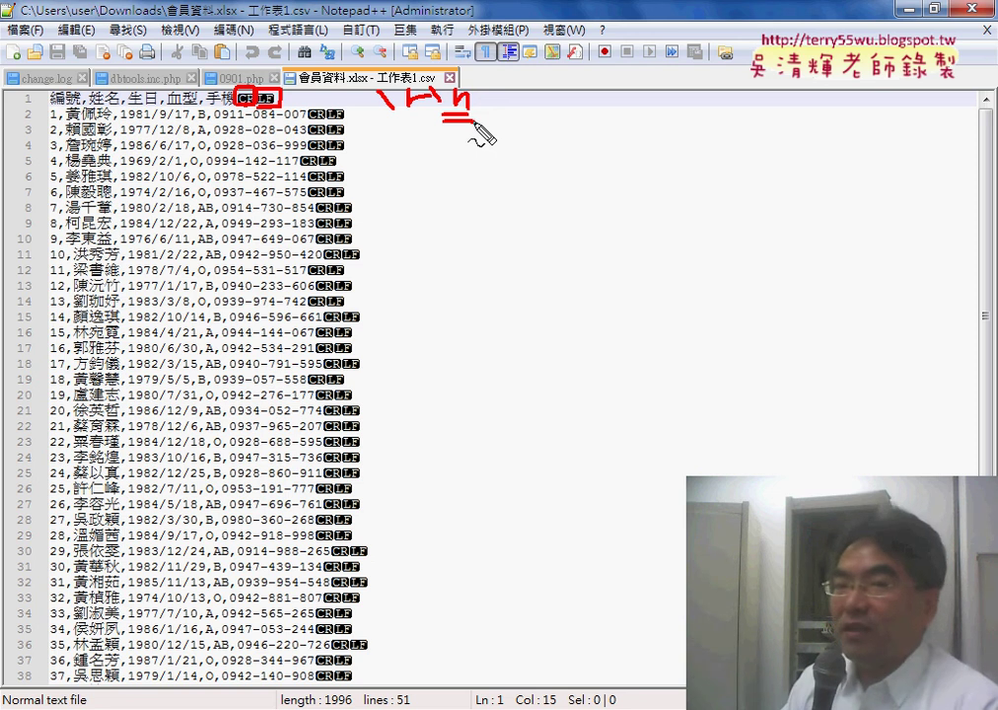
pyautogui.moveTo(387, 117); pyautogui.dragTo(422, 119)
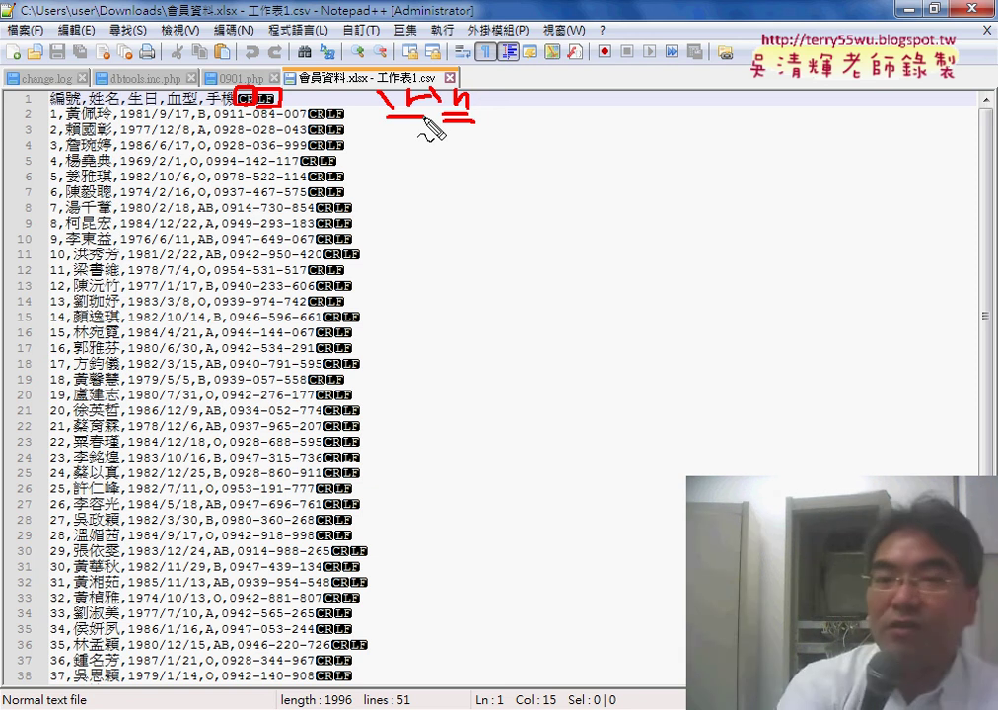
# Clear the annotations, restore the Notepad++ window to a smaller size and move it aside
pyautogui.press('Escape')
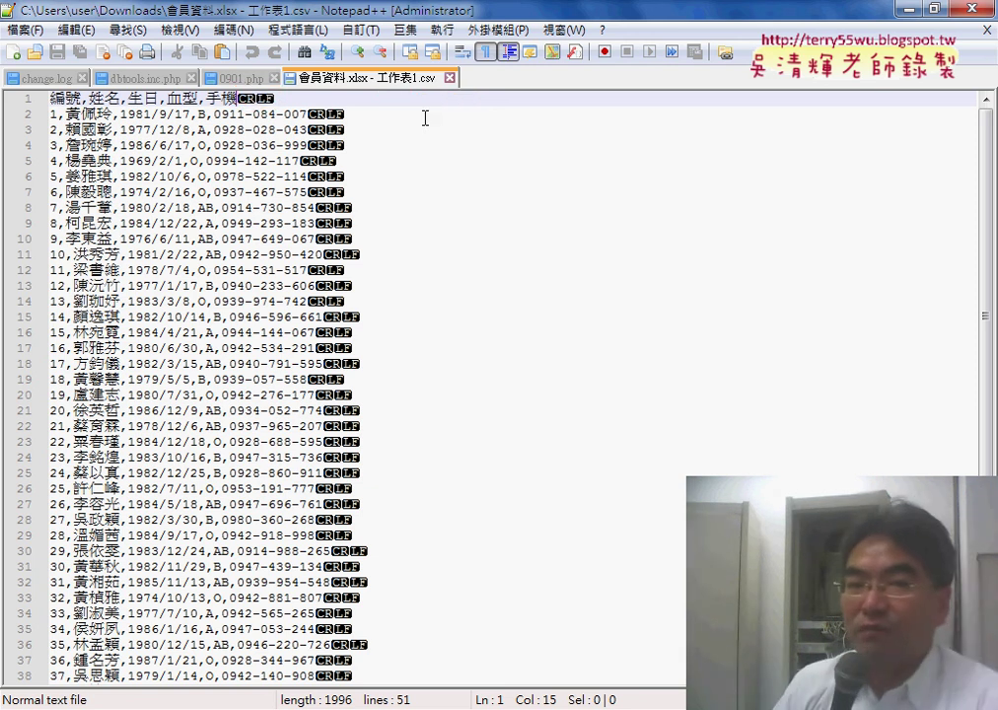
pyautogui.doubleClick(217, 18)
pyautogui.moveTo(326, 25); pyautogui.dragTo(422, 49)
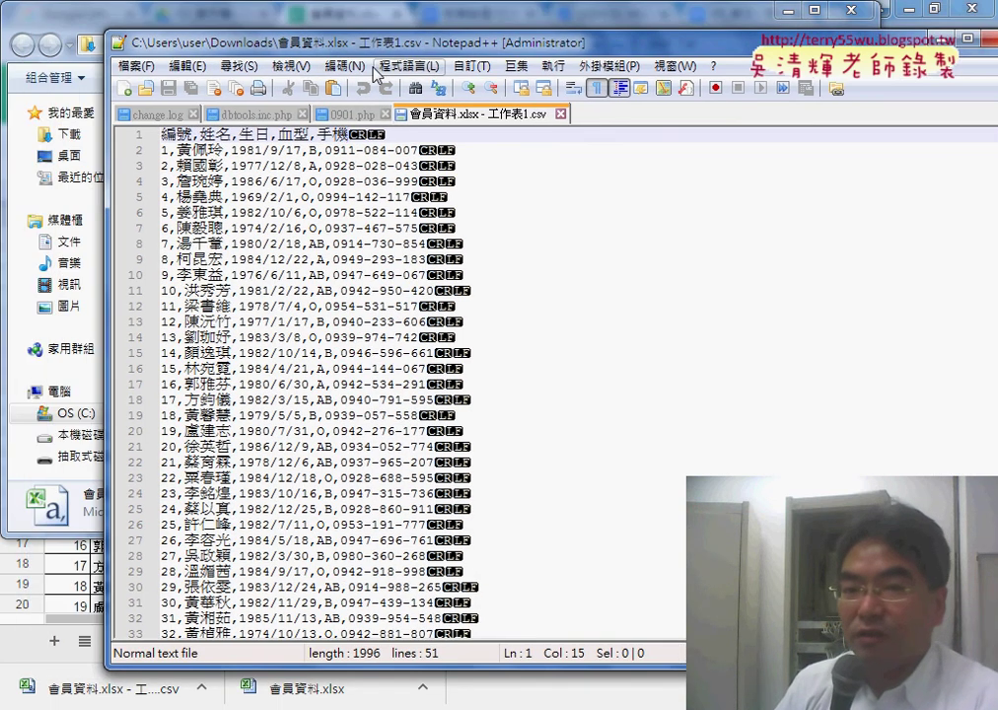
pyautogui.click(290, 65)
pyautogui.moveTo(325, 161)
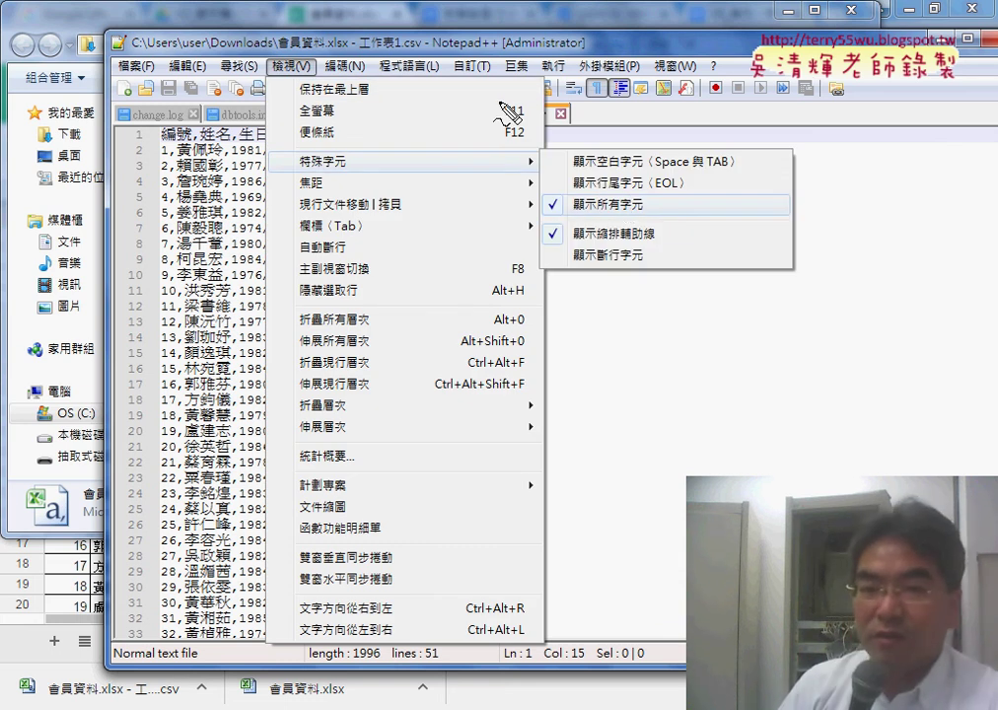
pyautogui.moveTo(258, 61); pyautogui.dragTo(314, 59)
pyautogui.moveTo(293, 169); pyautogui.dragTo(296, 154)
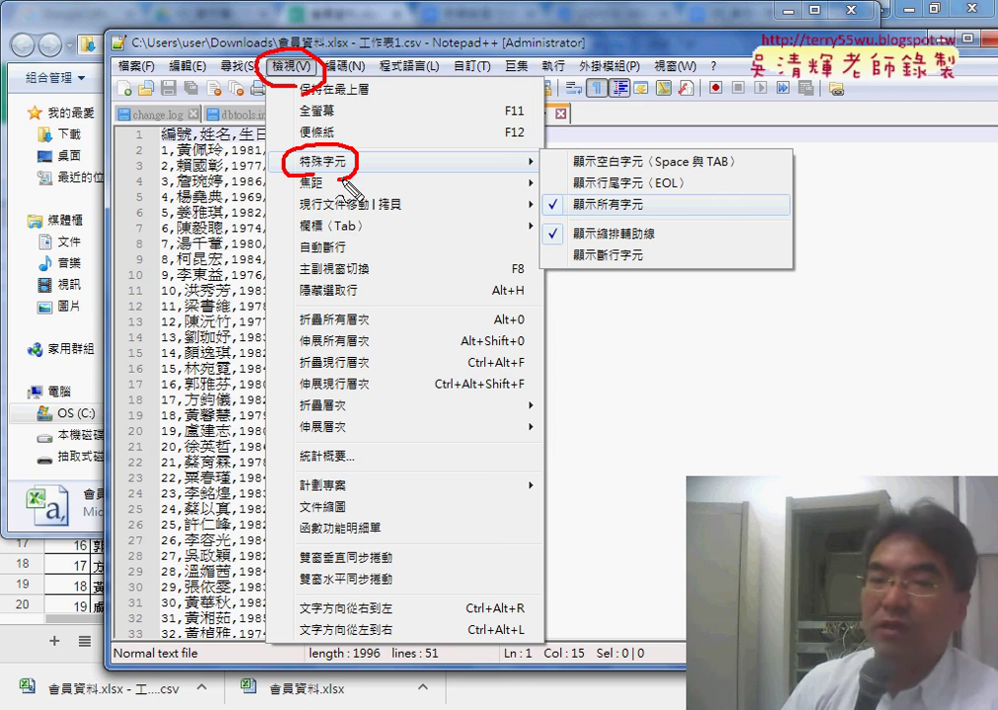
pyautogui.moveTo(645, 194); pyautogui.dragTo(619, 231)
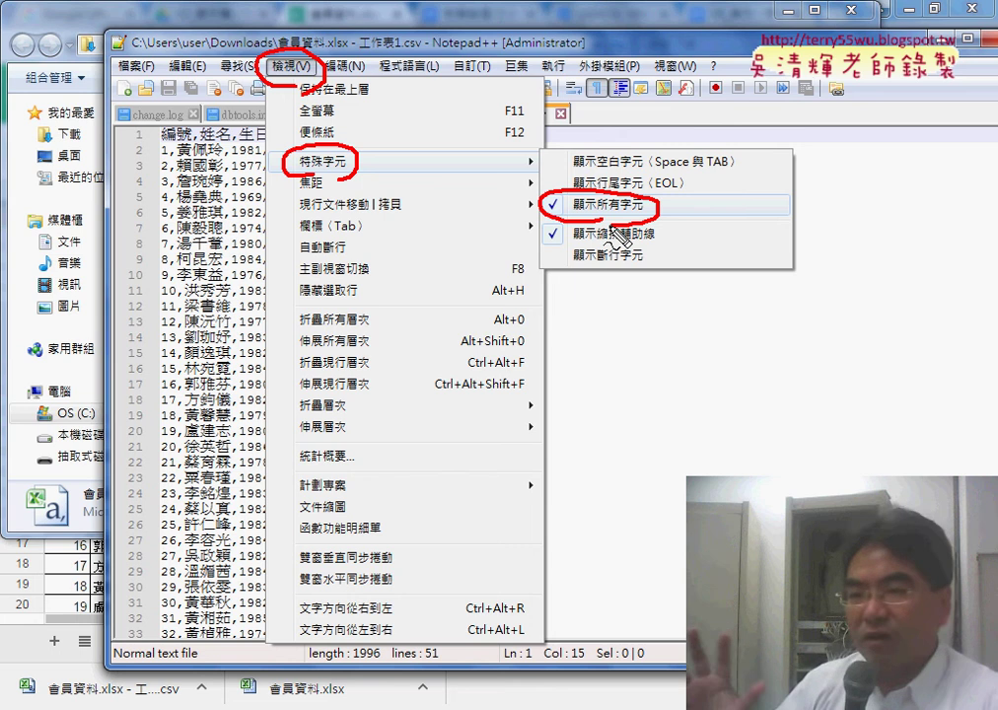
pyautogui.click(611, 223)
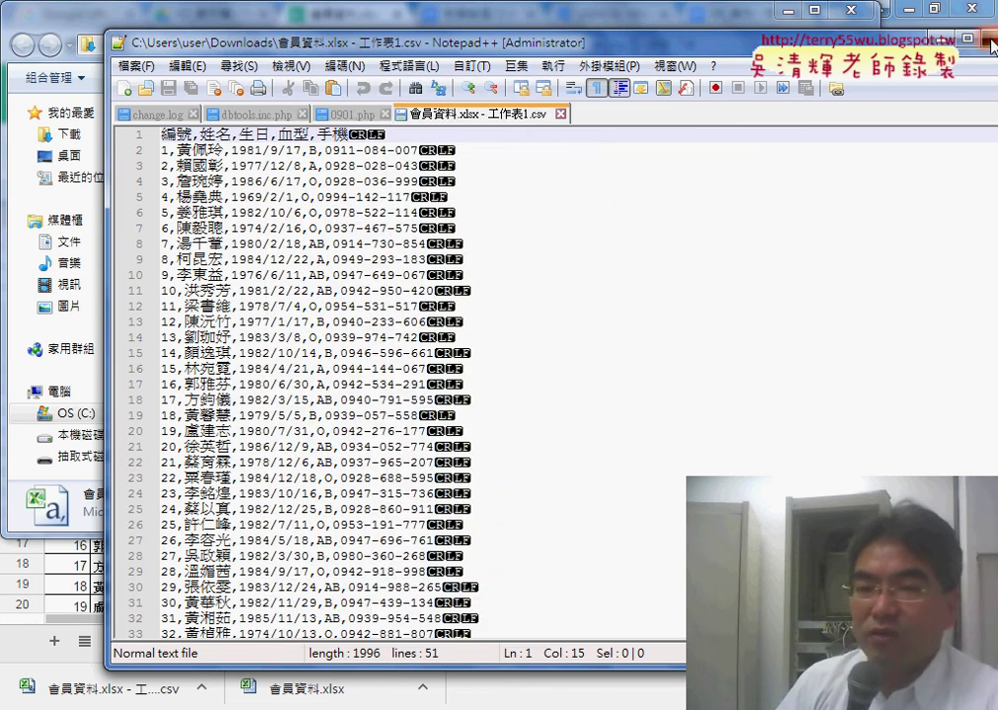
pyautogui.click(990, 43)
# Open the CSV in Notepad and bring up its Save As dialog
pyautogui.rightClick(373, 219)
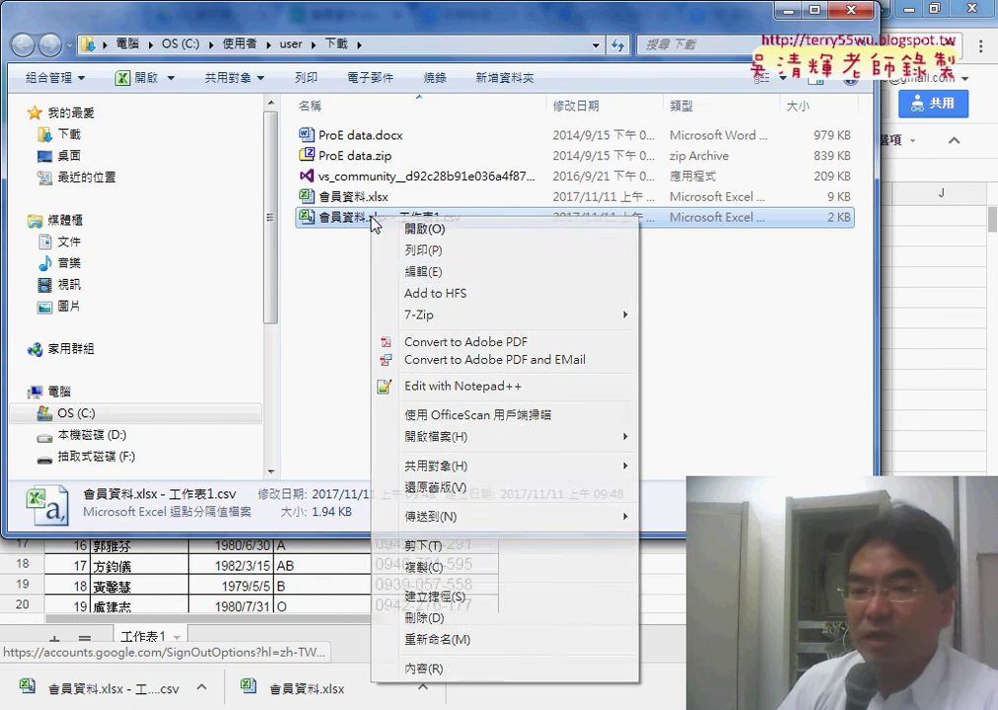
pyautogui.click(416, 272)
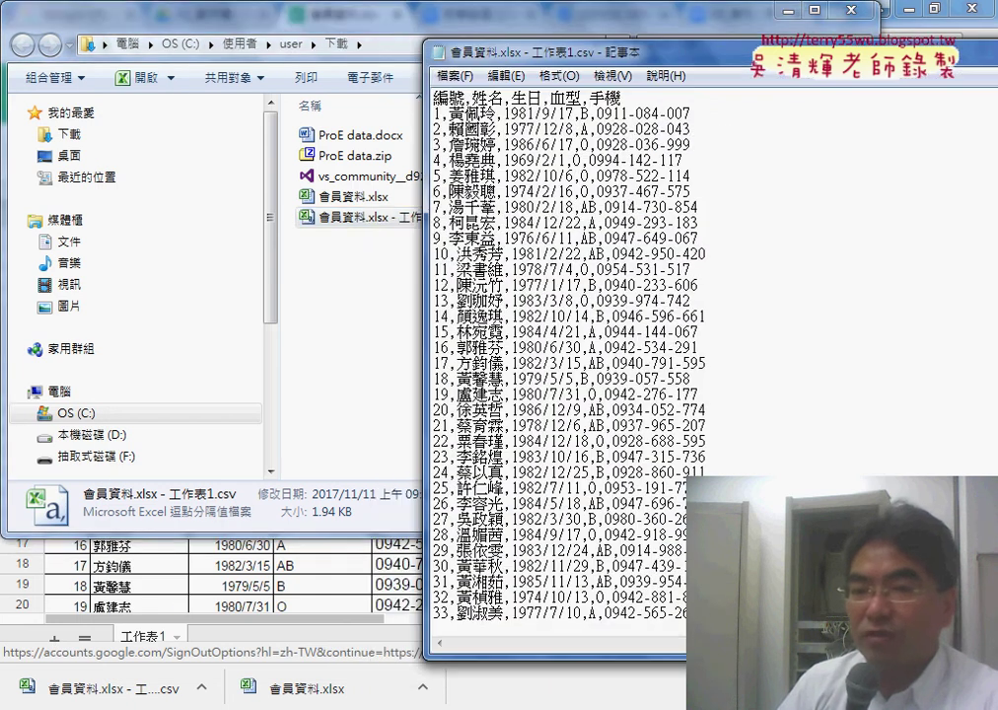
pyautogui.click(453, 75)
pyautogui.click(487, 166)
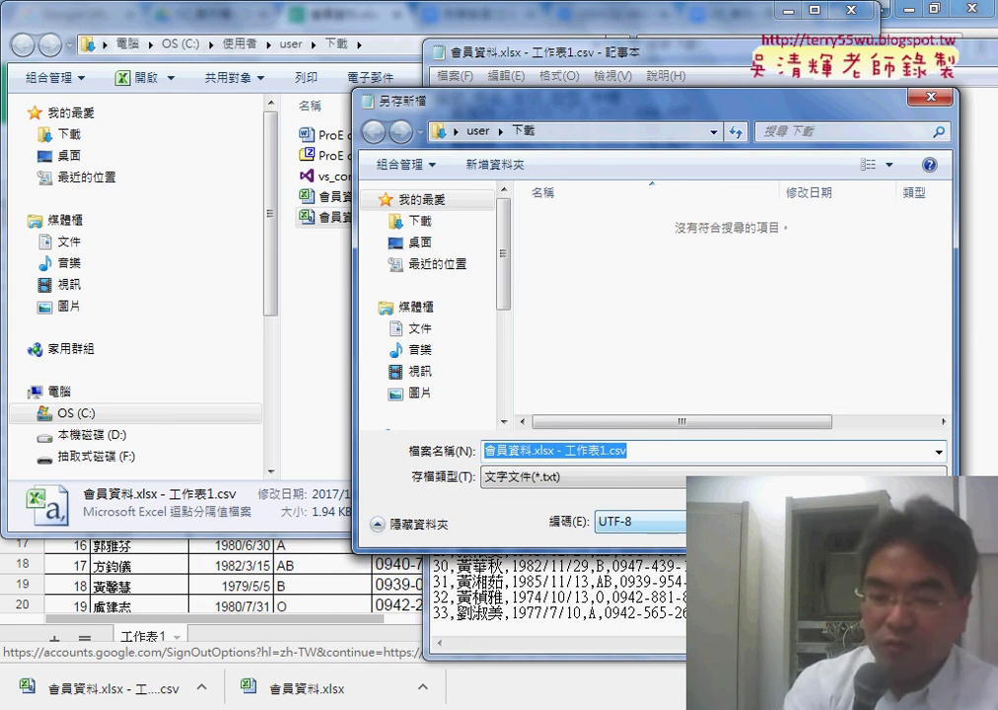
# Choose UTF-8 from the Save As encoding list
pyautogui.click(641, 522)
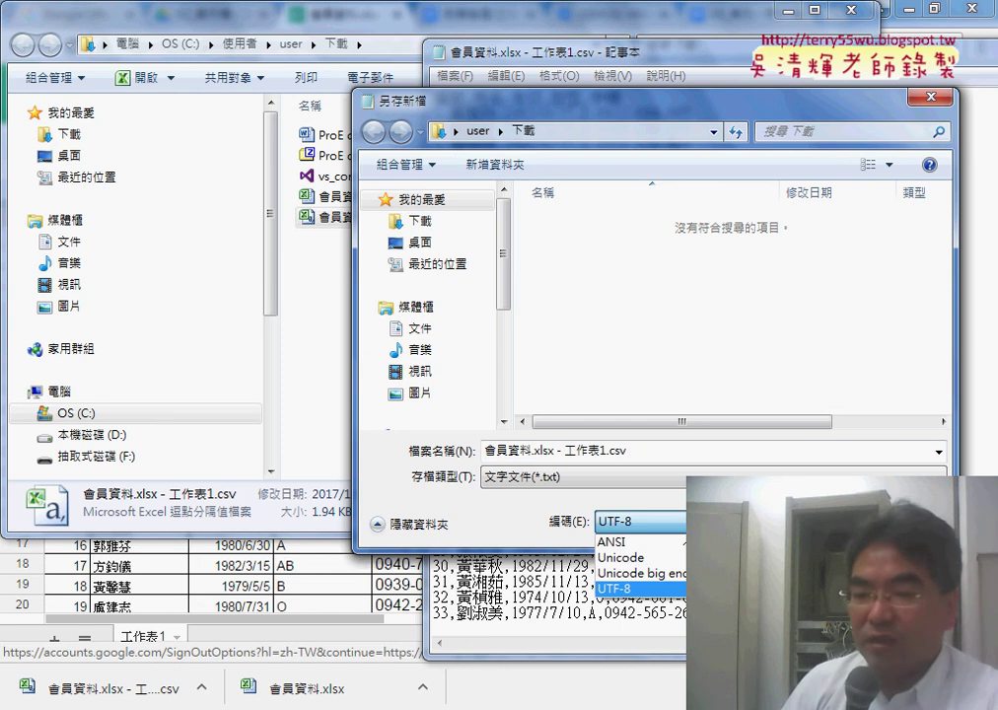
pyautogui.moveTo(637, 513); pyautogui.dragTo(631, 515)
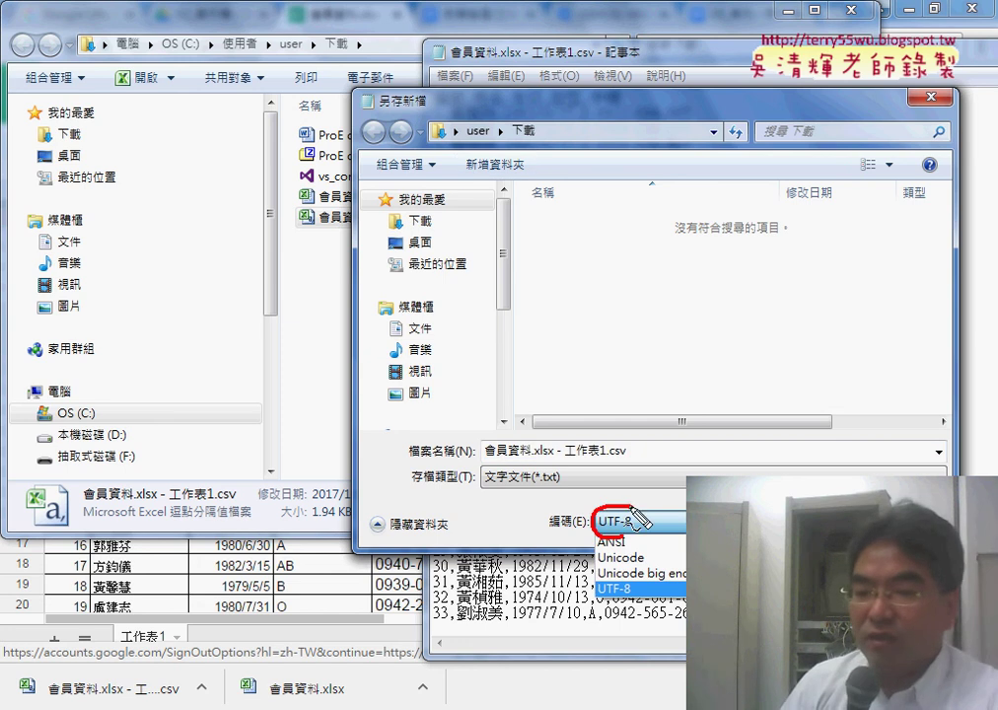
pyautogui.moveTo(613, 575)
pyautogui.mouseDown()
pyautogui.moveTo(621, 582)
pyautogui.moveTo(603, 578)
pyautogui.mouseUp()
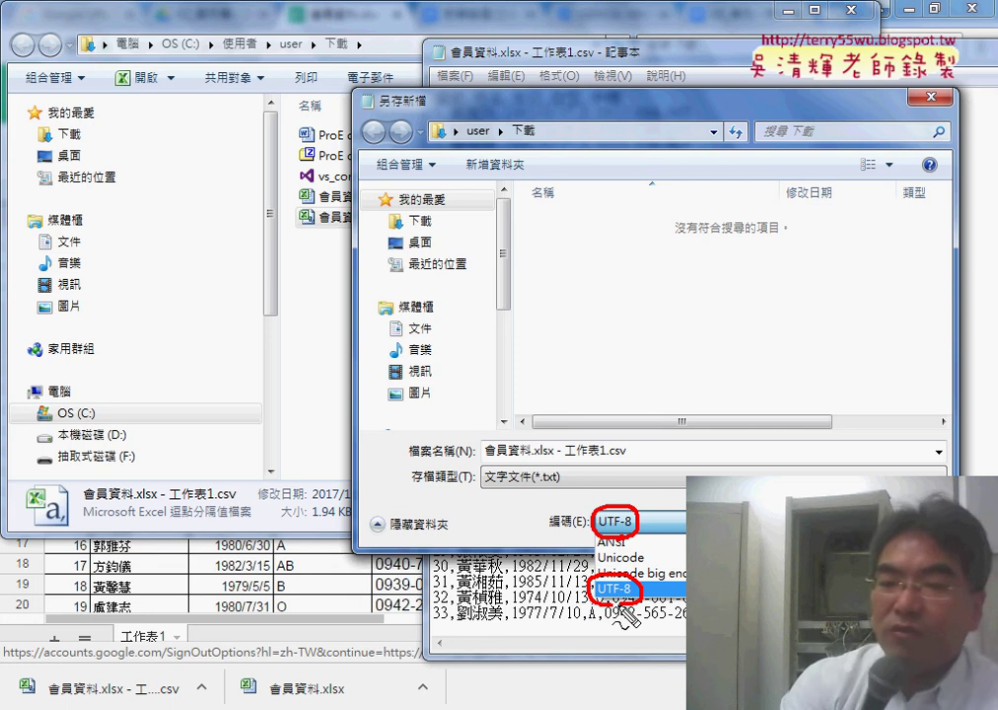
pyautogui.press('Escape')
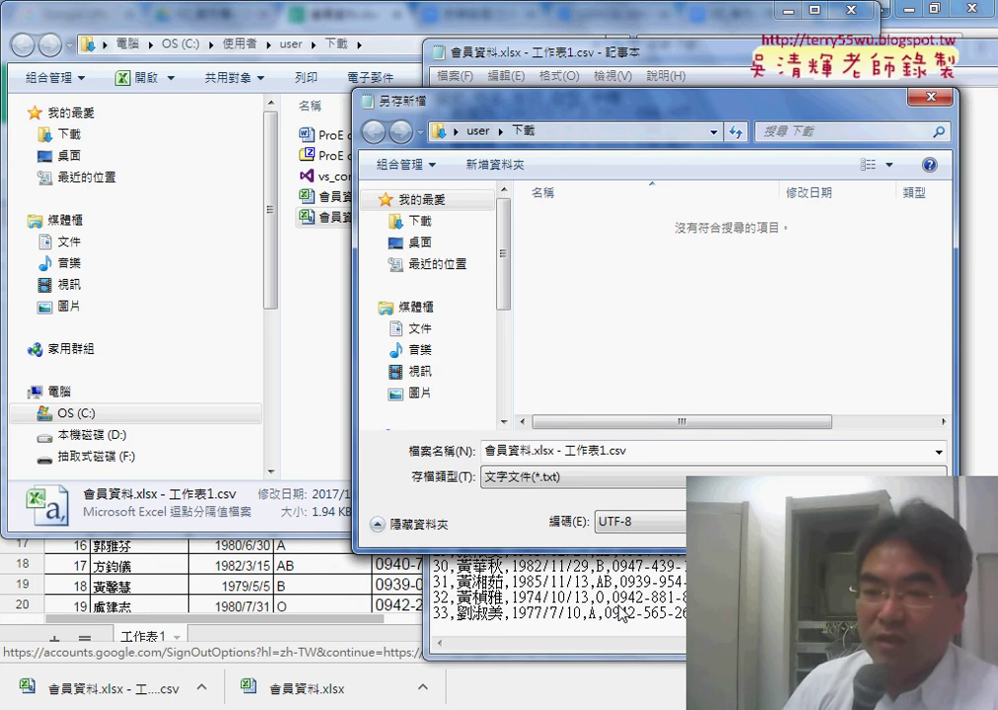
# Save the CSV, close Notepad, and open the 會員資料.xlsx workbook
pyautogui.press('Escape')
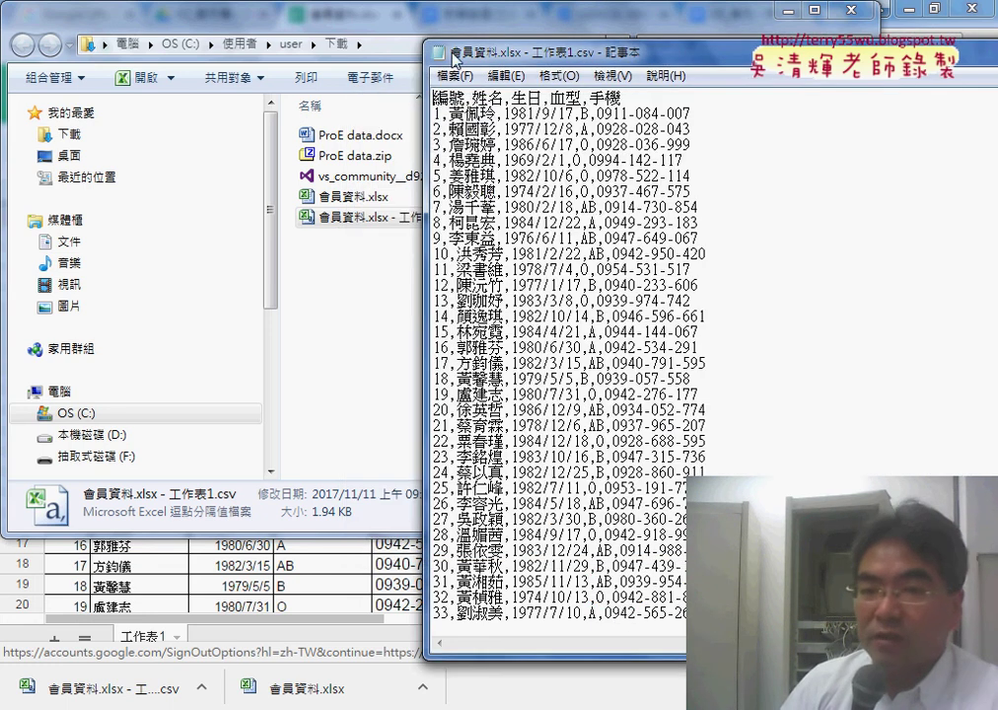
pyautogui.doubleClick(444, 60)
pyautogui.click(367, 197)
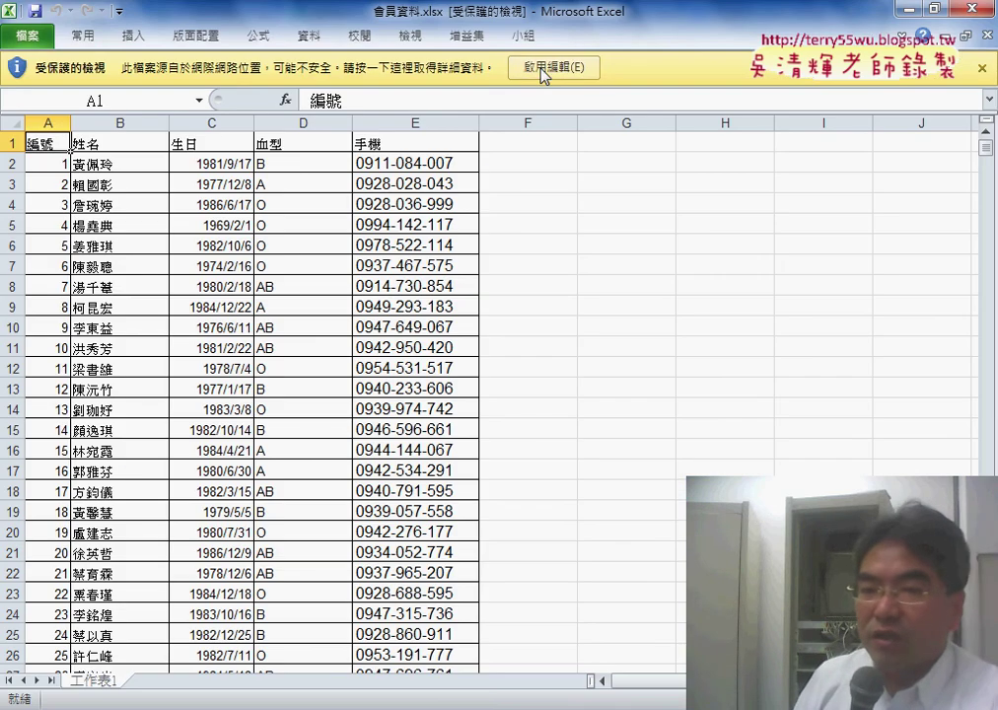
# Enable editing of 會員資料.xlsx and choose 檔案 > 另存新檔
pyautogui.click(542, 69)
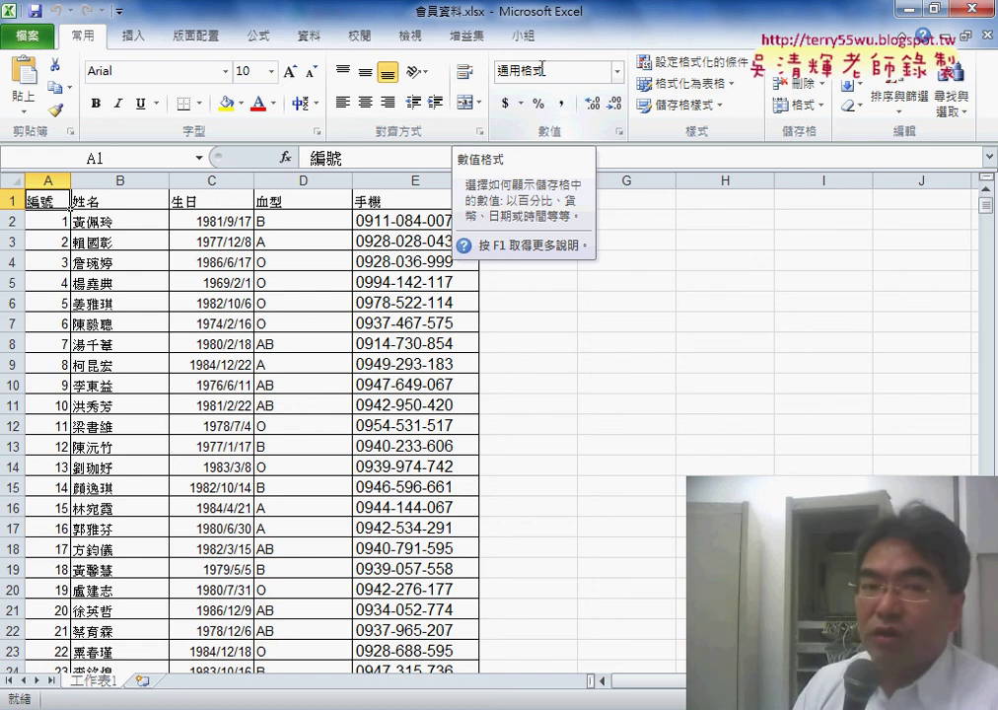
pyautogui.click(27, 39)
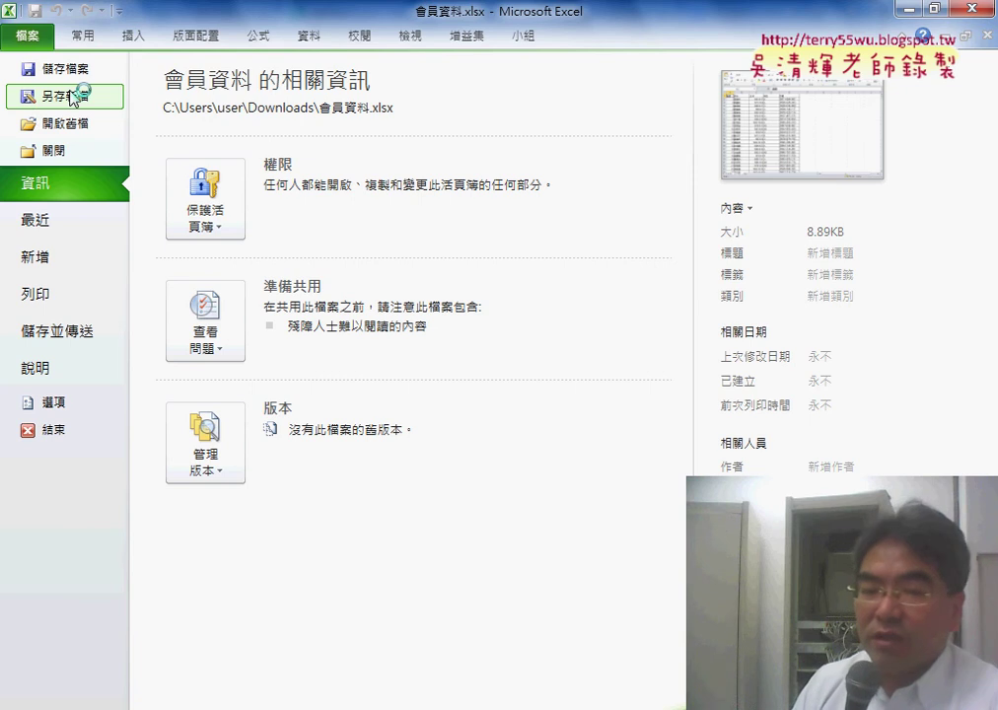
pyautogui.click(74, 96)
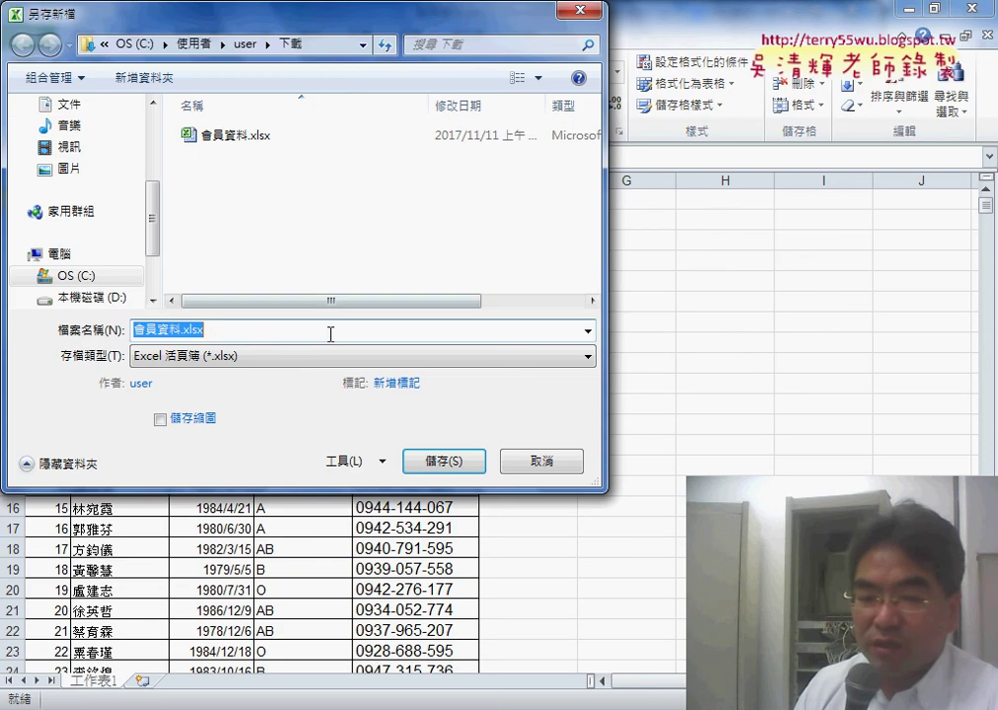
# Pick CSV format, name the file 會員資料_EXCEL.csv, and save it
pyautogui.click(325, 356)
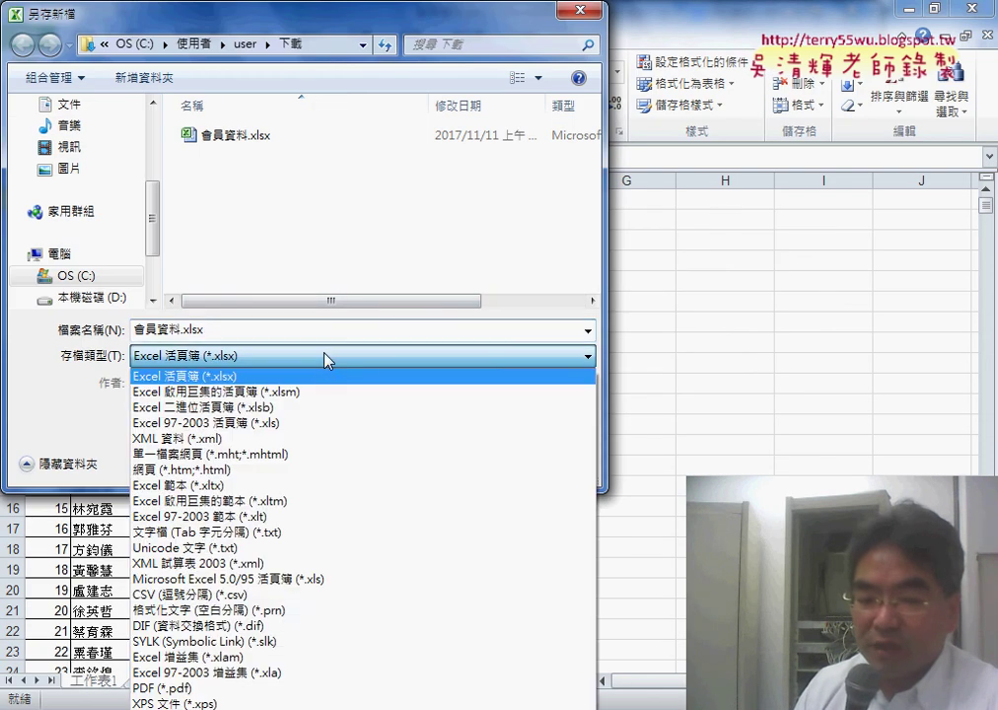
pyautogui.click(312, 597)
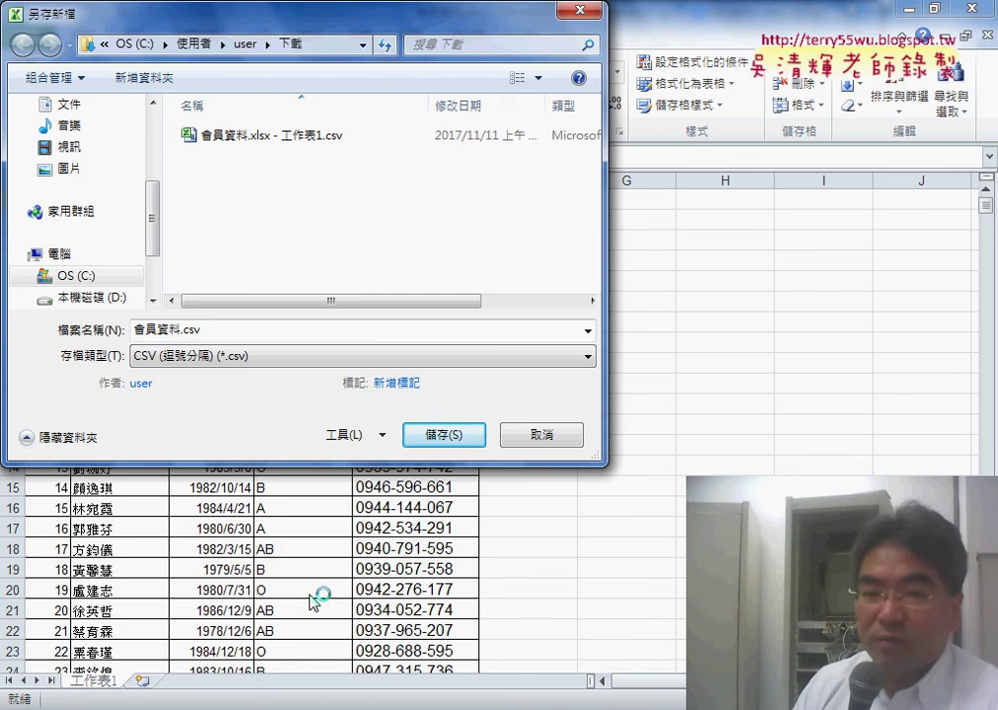
pyautogui.doubleClick(182, 331)
pyautogui.click(250, 335)
pyautogui.write('_')
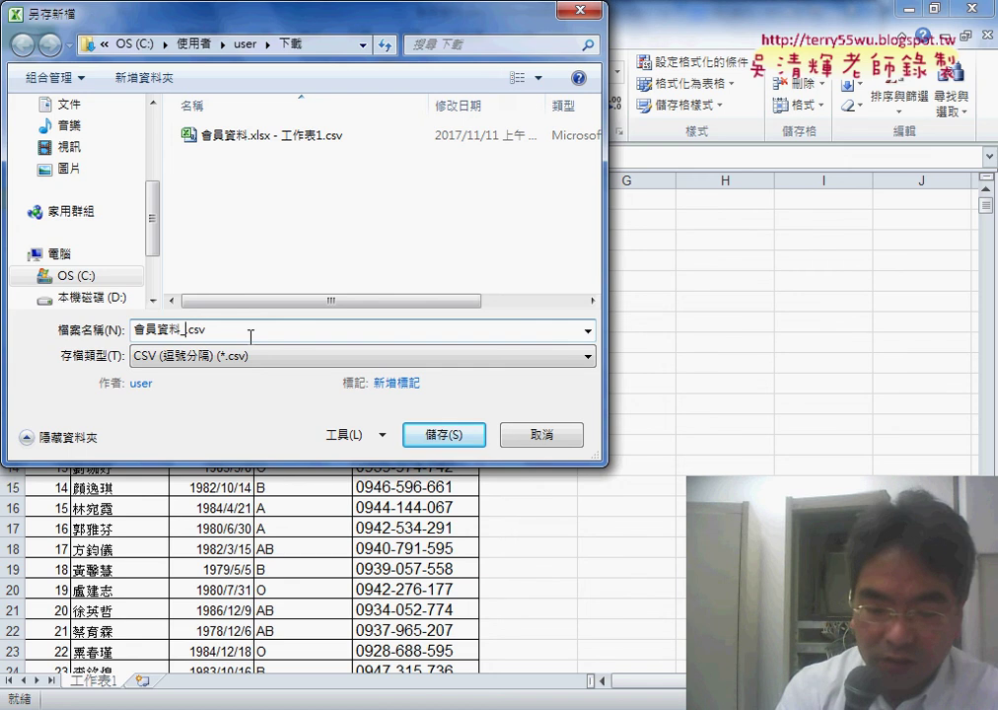
pyautogui.write('EC')
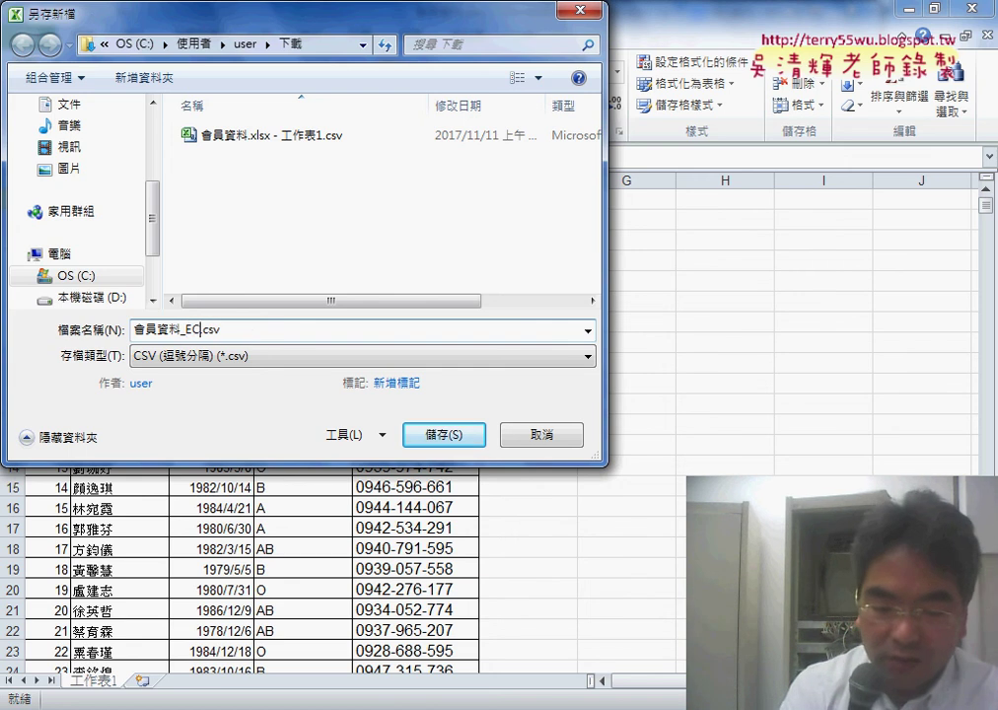
pyautogui.press('BackSpace')
pyautogui.write('XC')
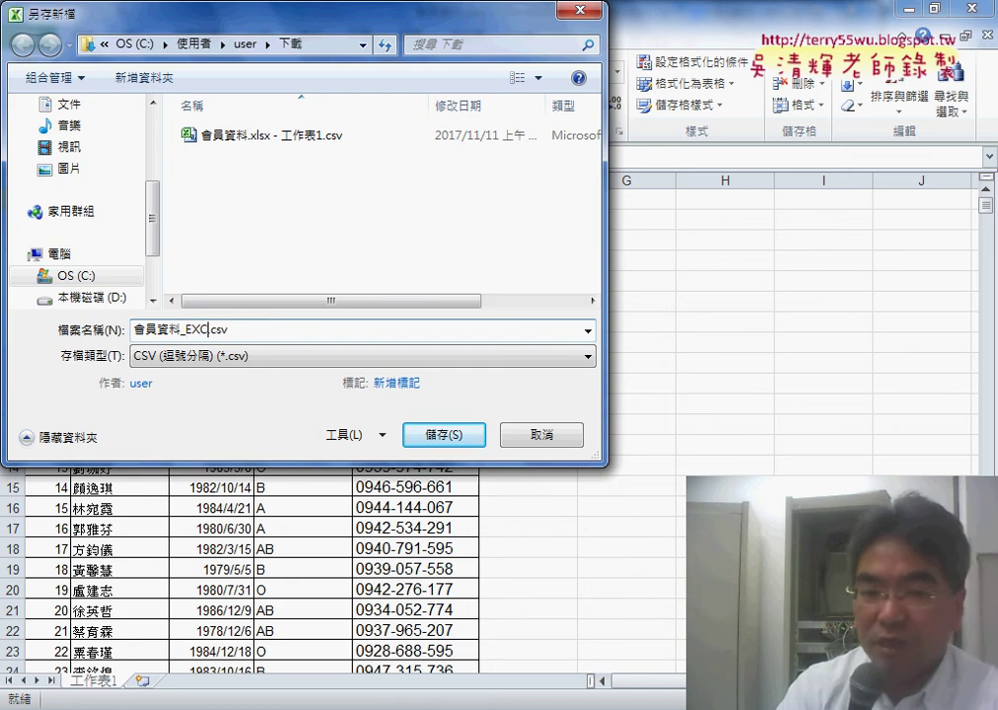
pyautogui.write('EL')
pyautogui.hotkey('ctrl', 'a')
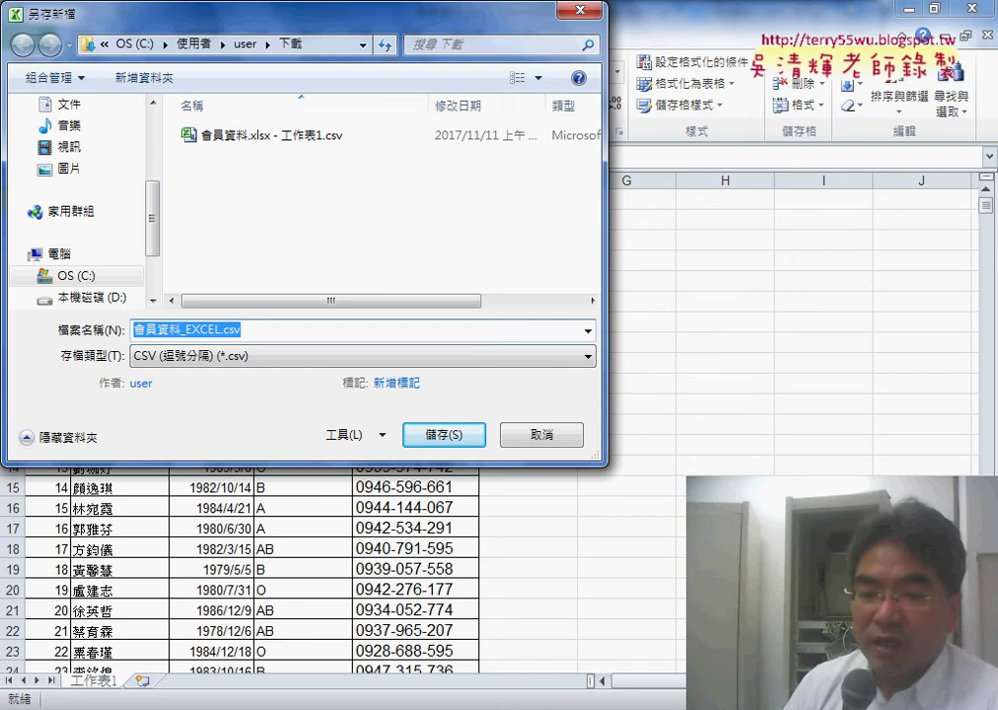
pyautogui.press('Return')
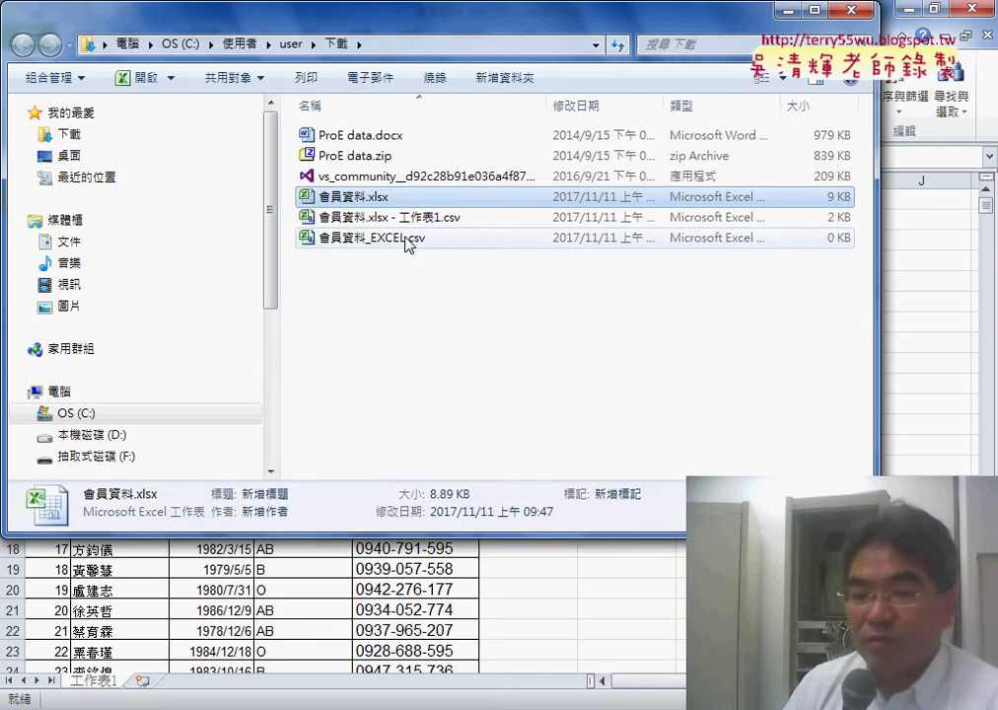
# Confirm keeping CSV format with 是(Y) and dismiss the Office activation notice
pyautogui.click(407, 242)
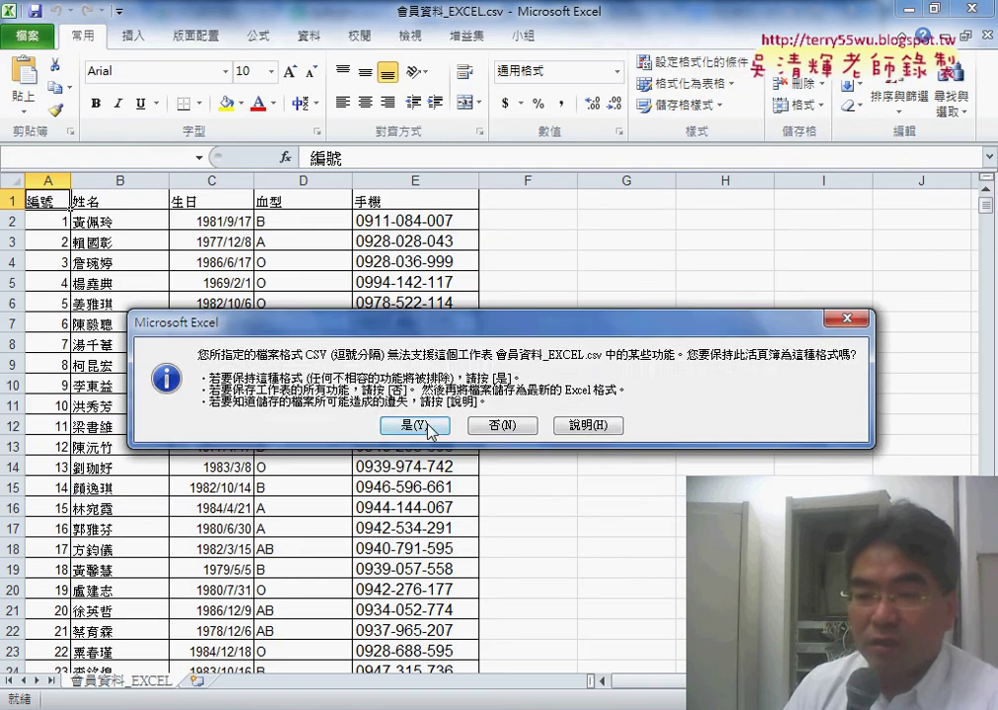
pyautogui.click(414, 424)
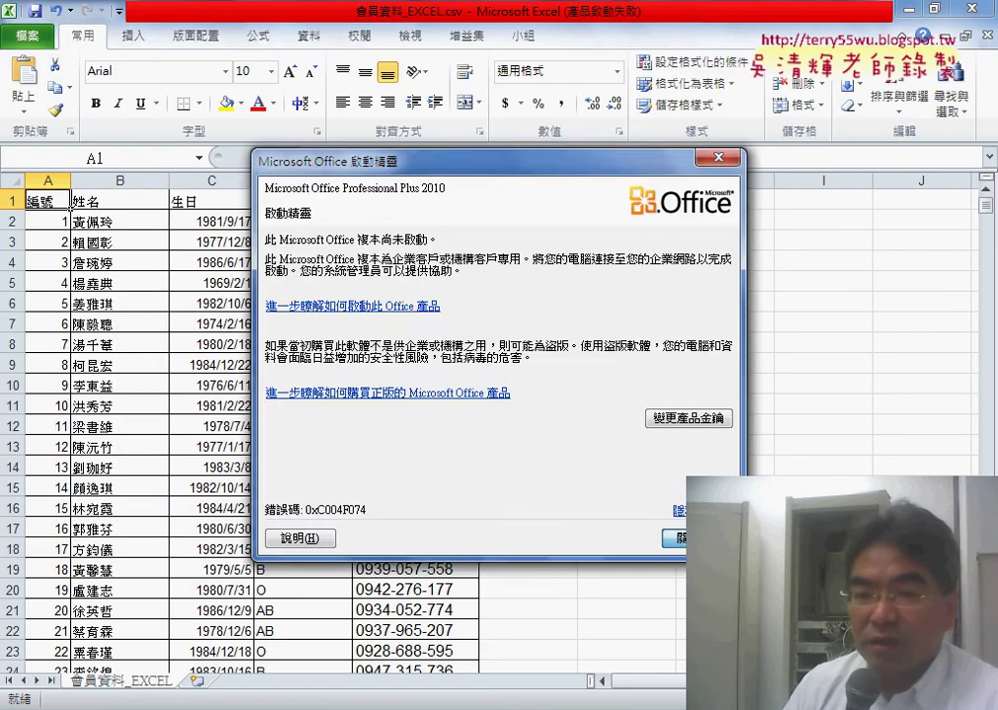
pyautogui.click(680, 538)
# Close Excel without saving, compare both CSV sizes, and open 會員資料_EXCEL.csv in Notepad
pyautogui.click(492, 392)
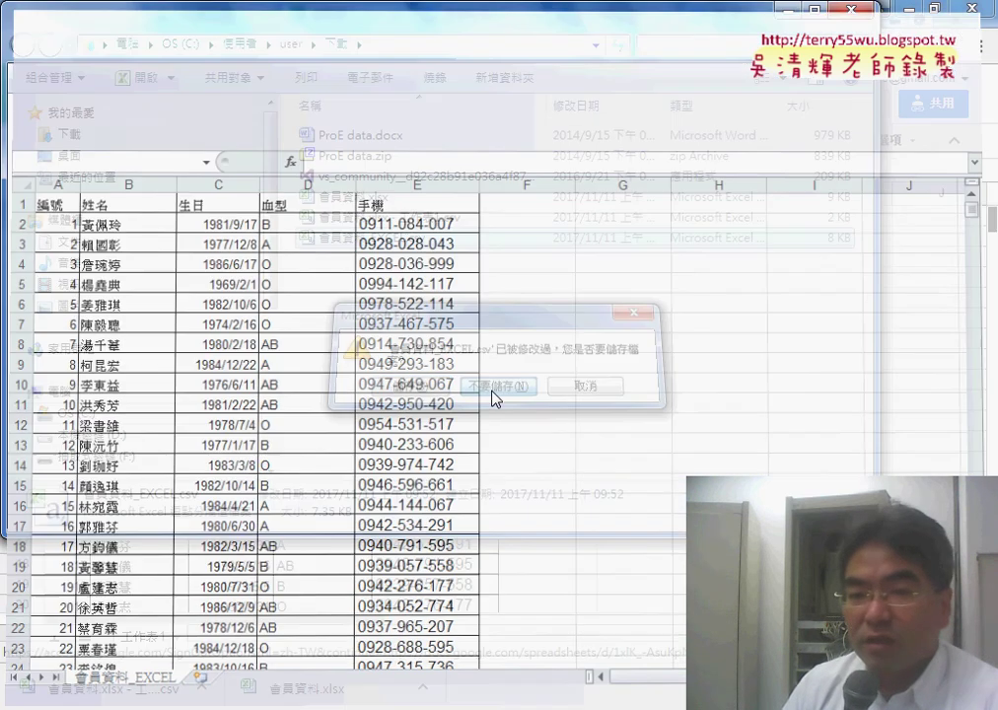
pyautogui.click(444, 219)
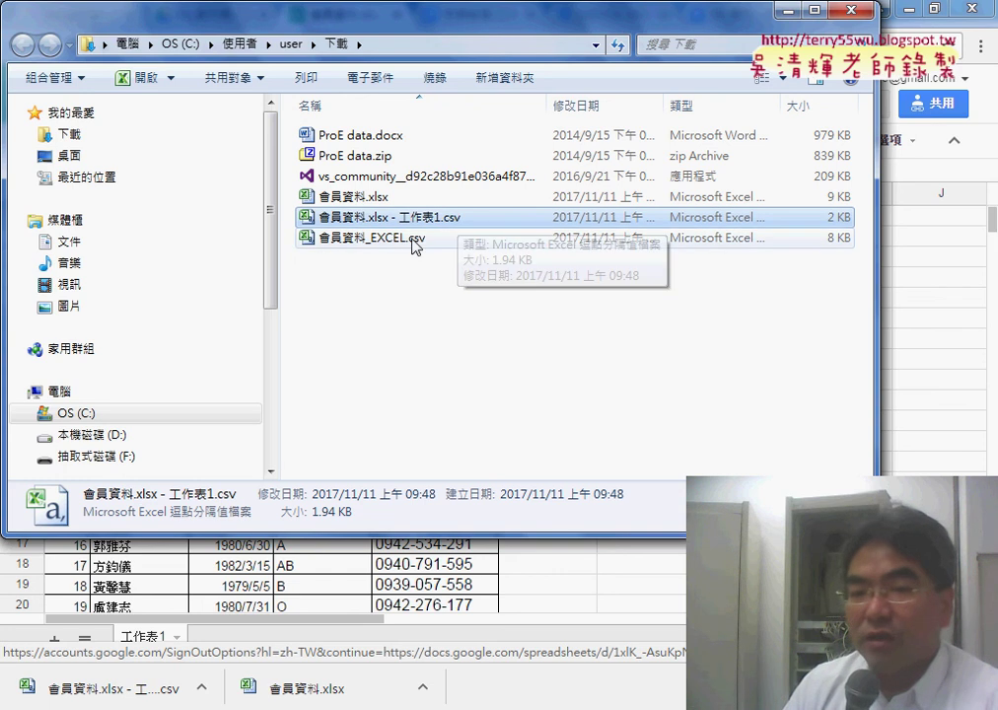
pyautogui.click(390, 240)
pyautogui.rightClick(380, 247)
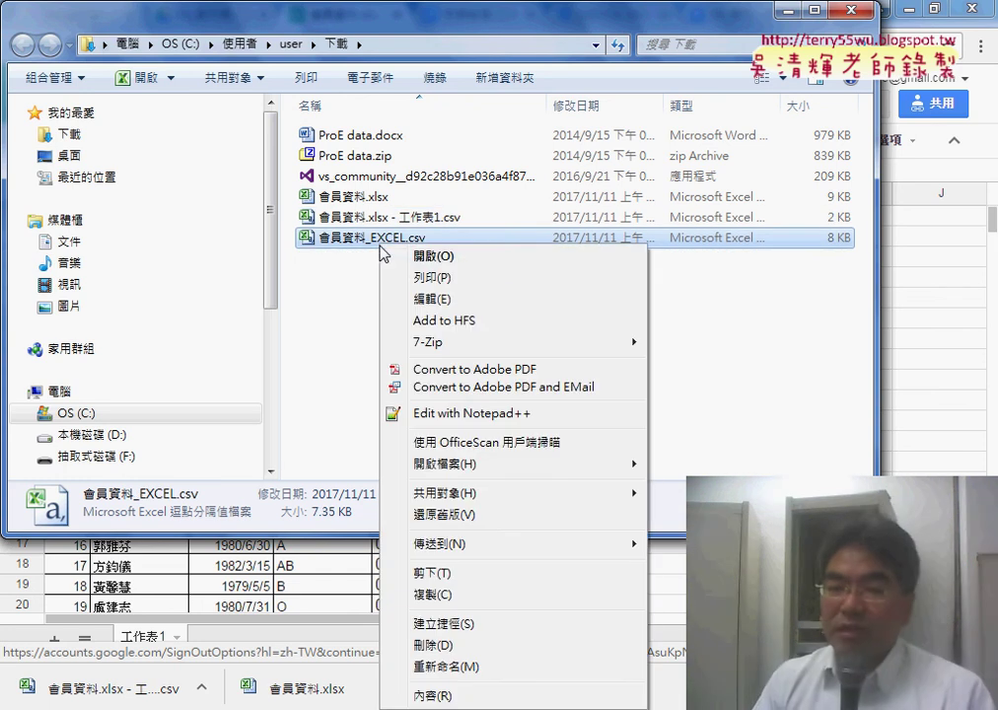
pyautogui.click(418, 299)
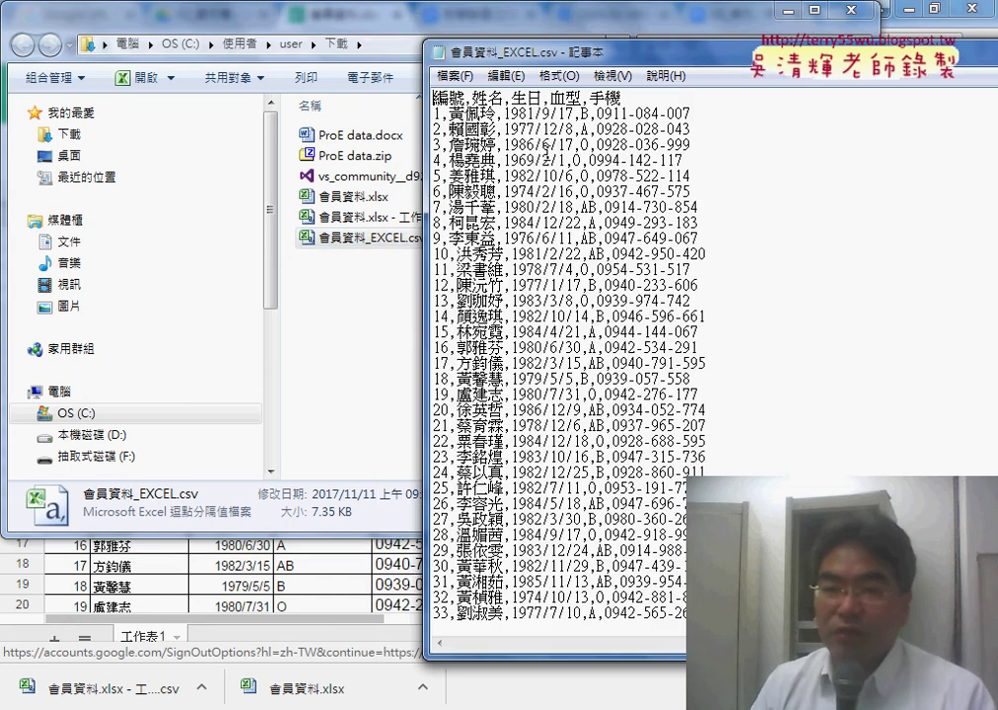
# Bring up Notepad's 另存新檔 dialog and highlight the ANSI encoding setting
pyautogui.click(455, 76)
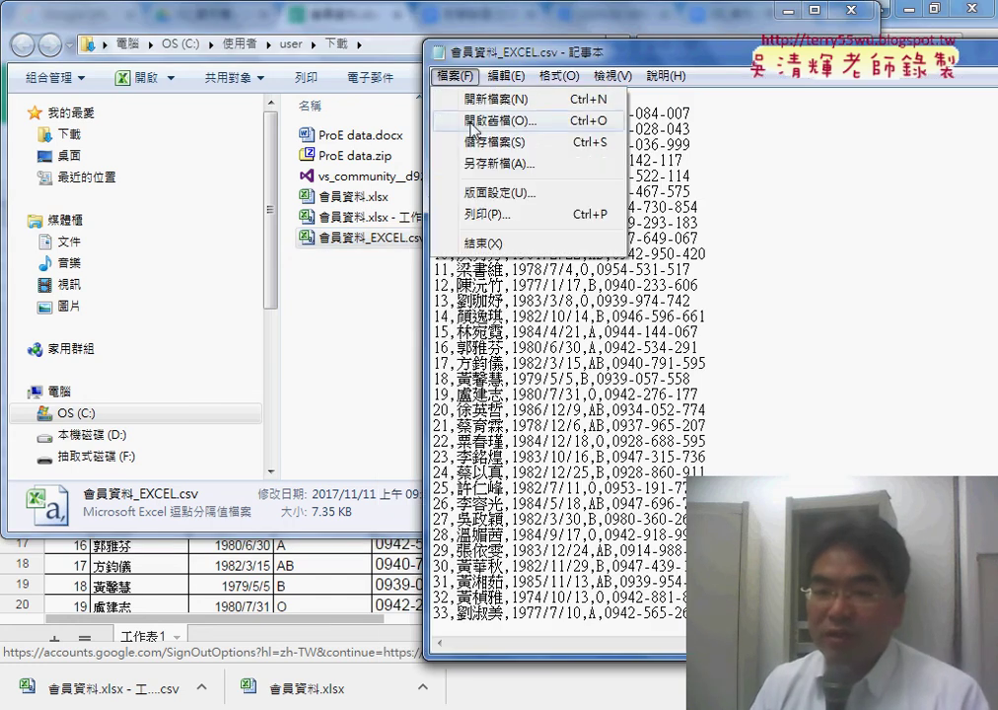
pyautogui.click(480, 165)
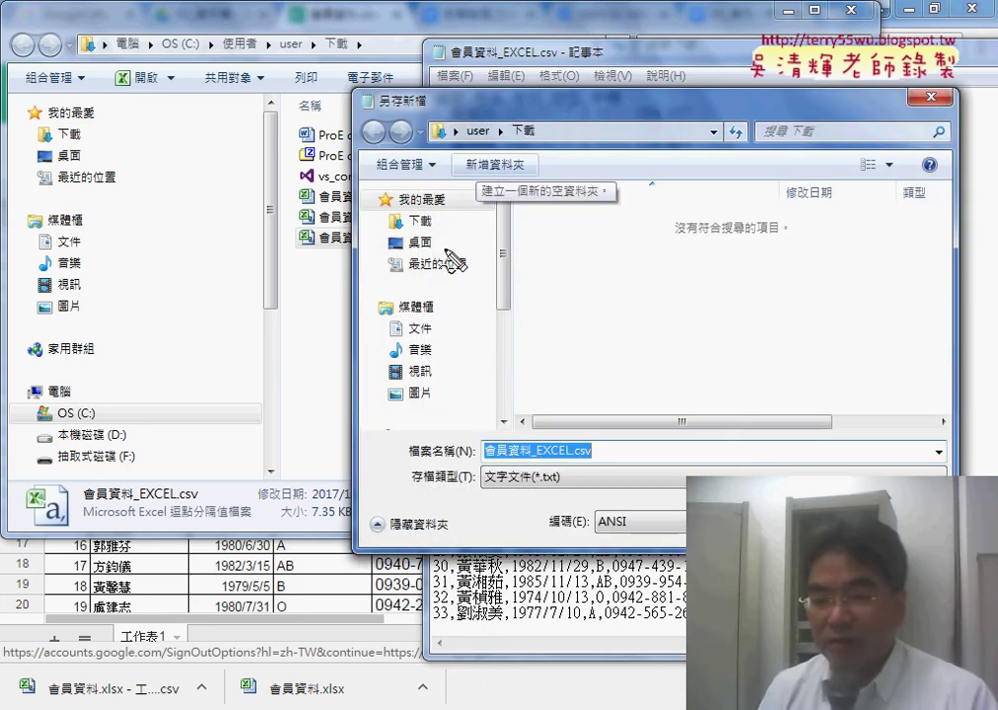
pyautogui.moveTo(533, 532); pyautogui.dragTo(541, 503)
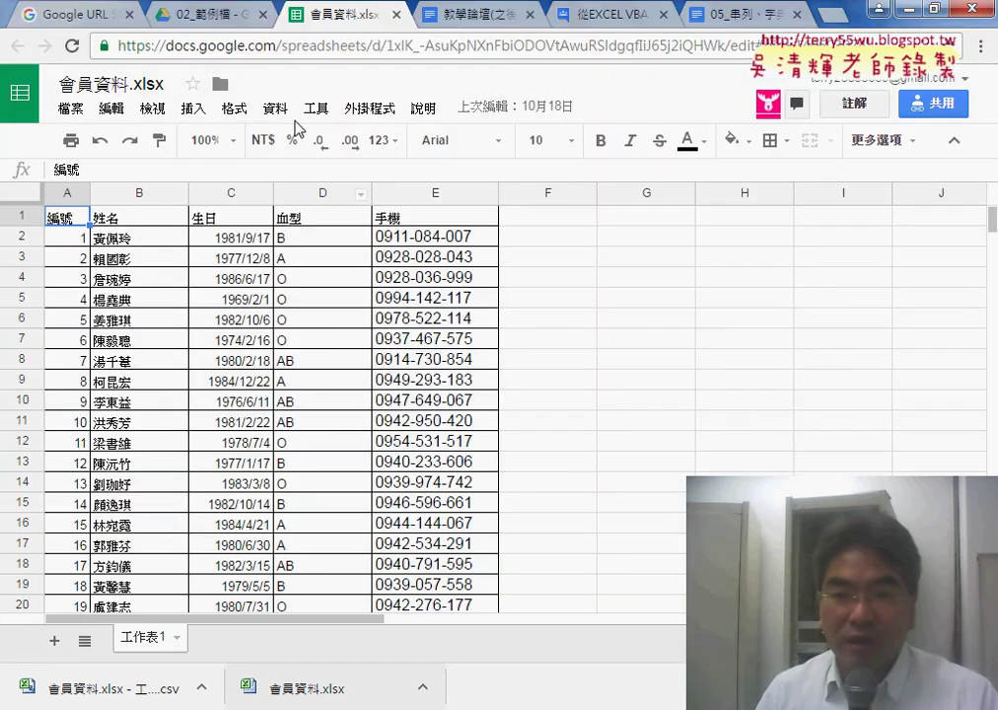
# Switch to the 05_串列 lesson doc and underline member.txt and UTF-8 encoding in open()
pyautogui.click(212, 15)
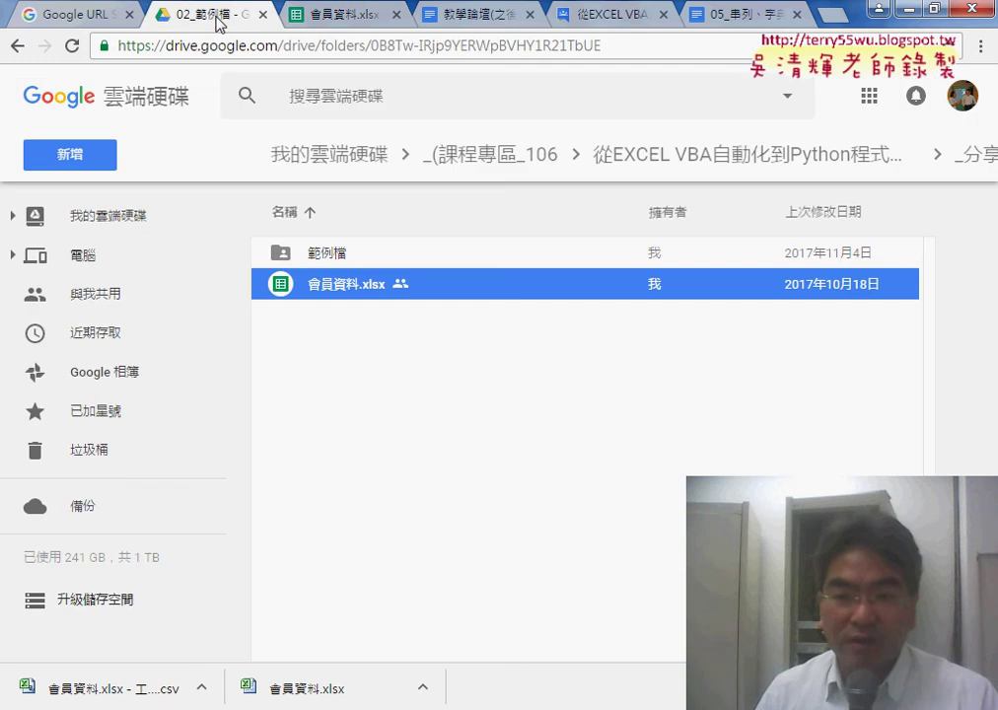
pyautogui.click(706, 18)
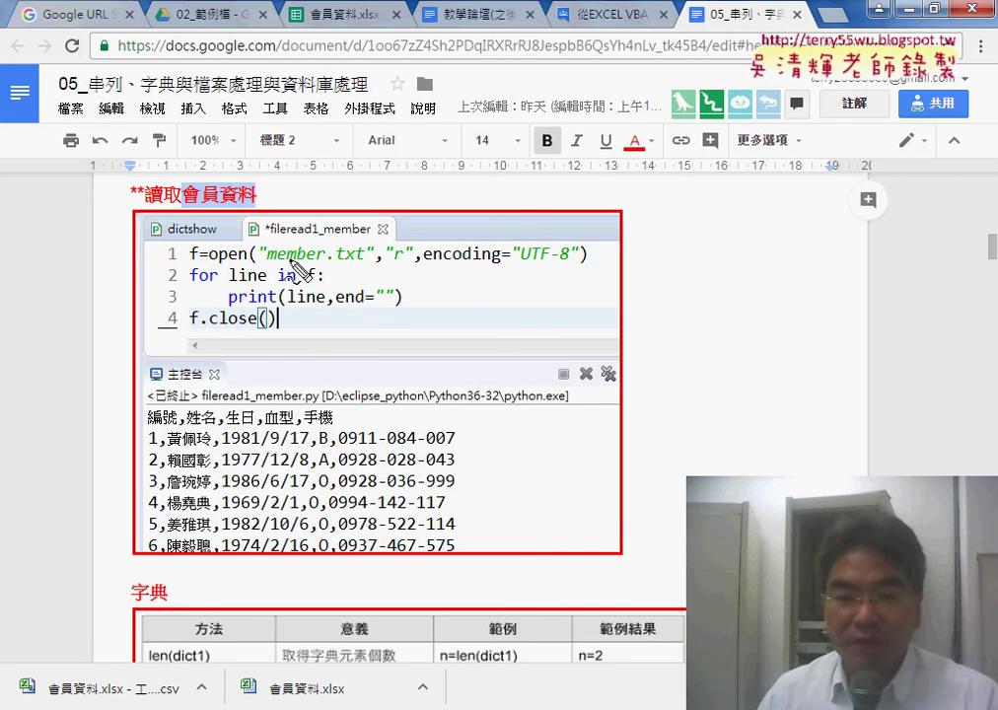
pyautogui.moveTo(262, 265); pyautogui.dragTo(367, 264)
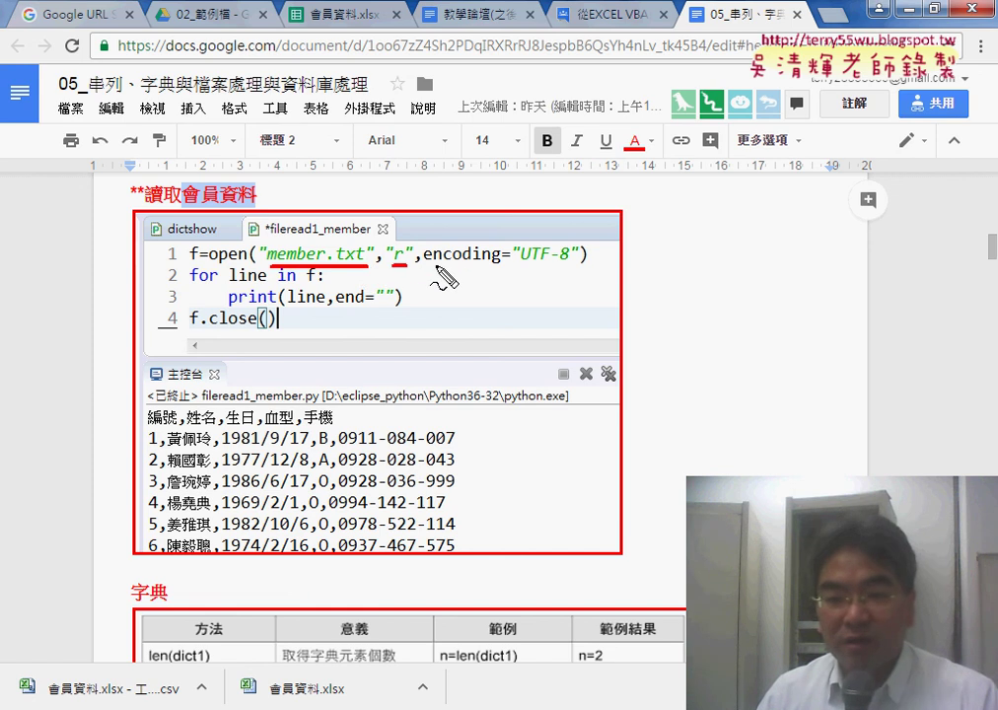
pyautogui.moveTo(424, 265); pyautogui.dragTo(572, 264)
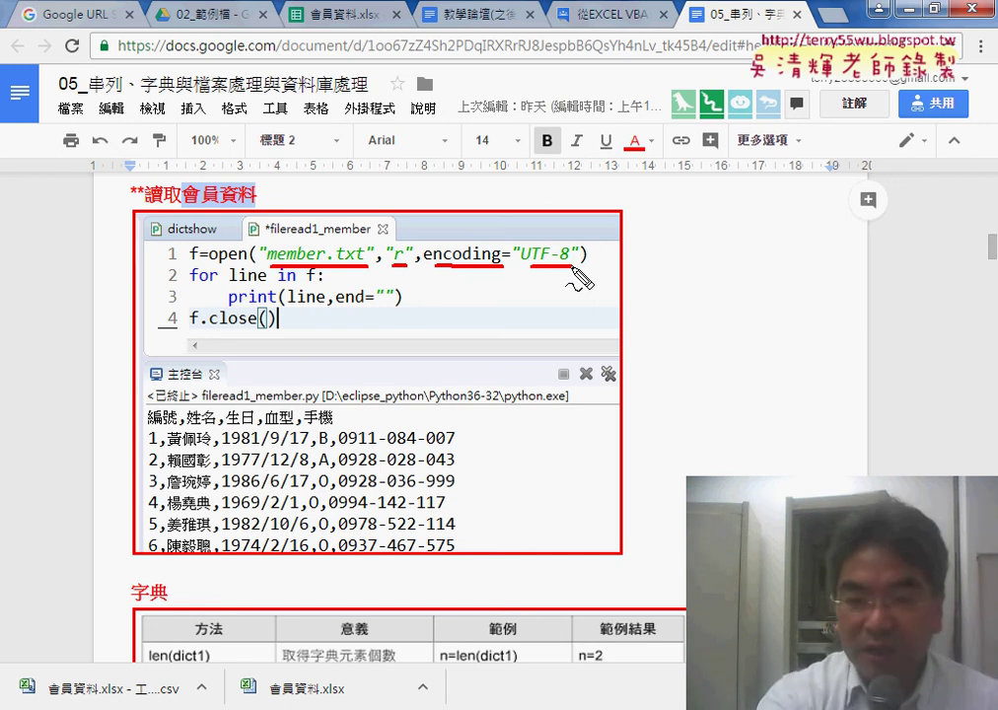
pyautogui.press('Escape')
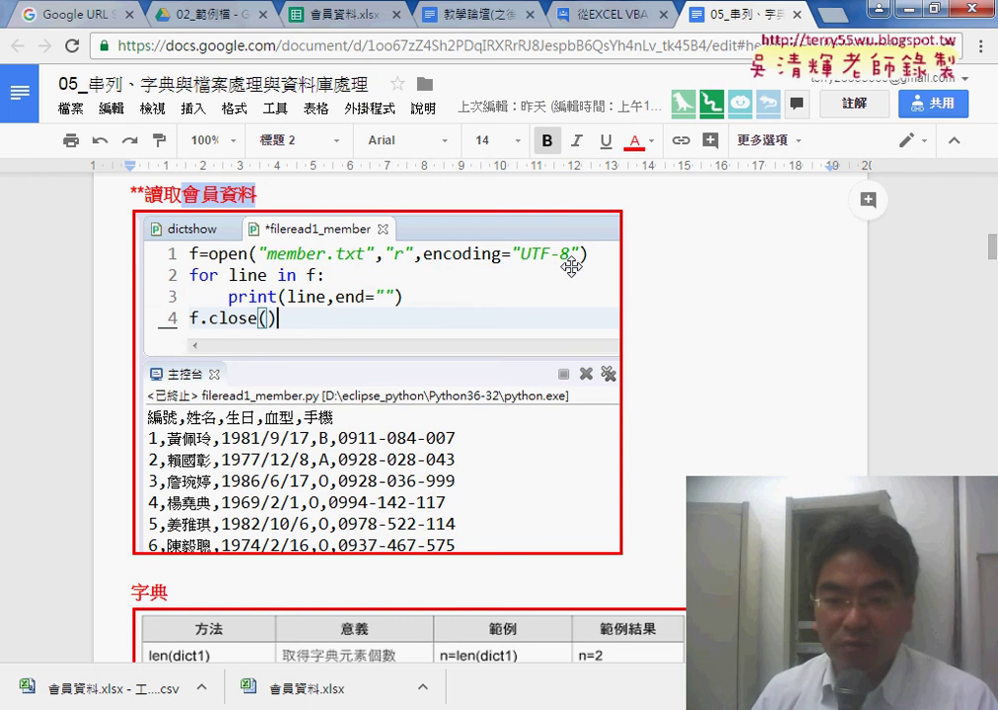
# Scroll down the notes to the 字典 section's dictionary-methods table
pyautogui.scroll(5, 757, 361)
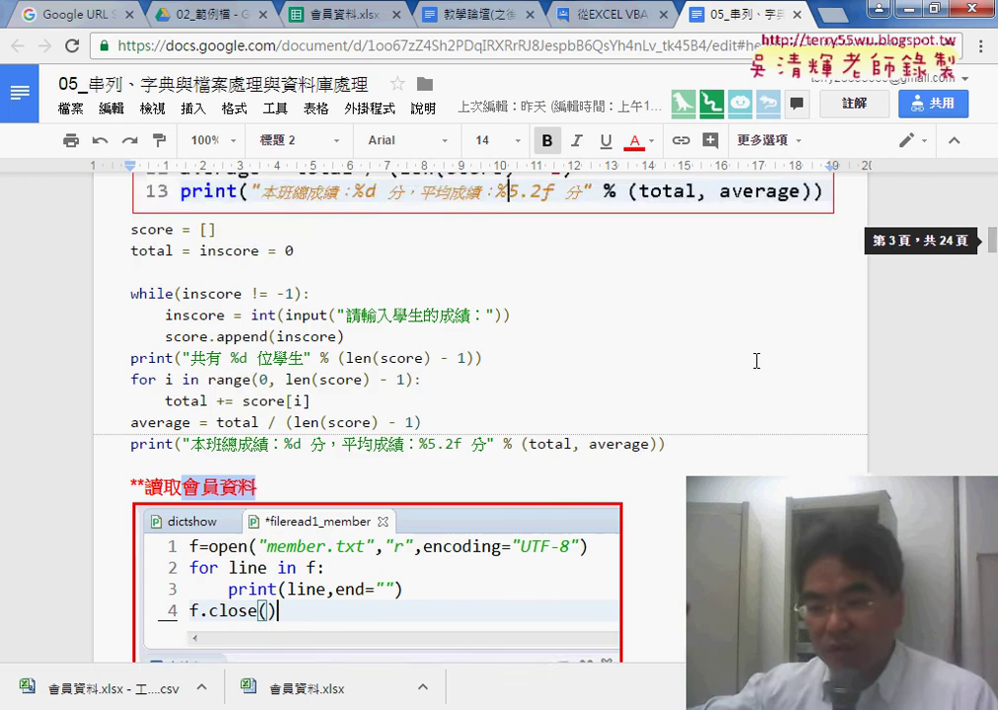
pyautogui.scroll(-2, 756, 361)
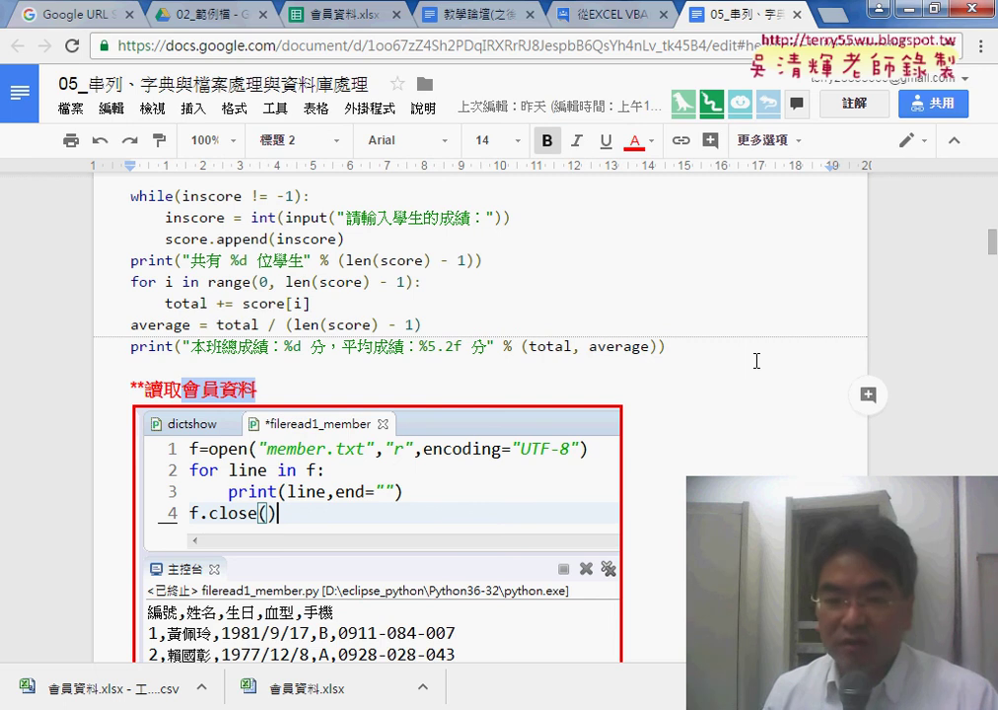
pyautogui.scroll(-3, 756, 361)
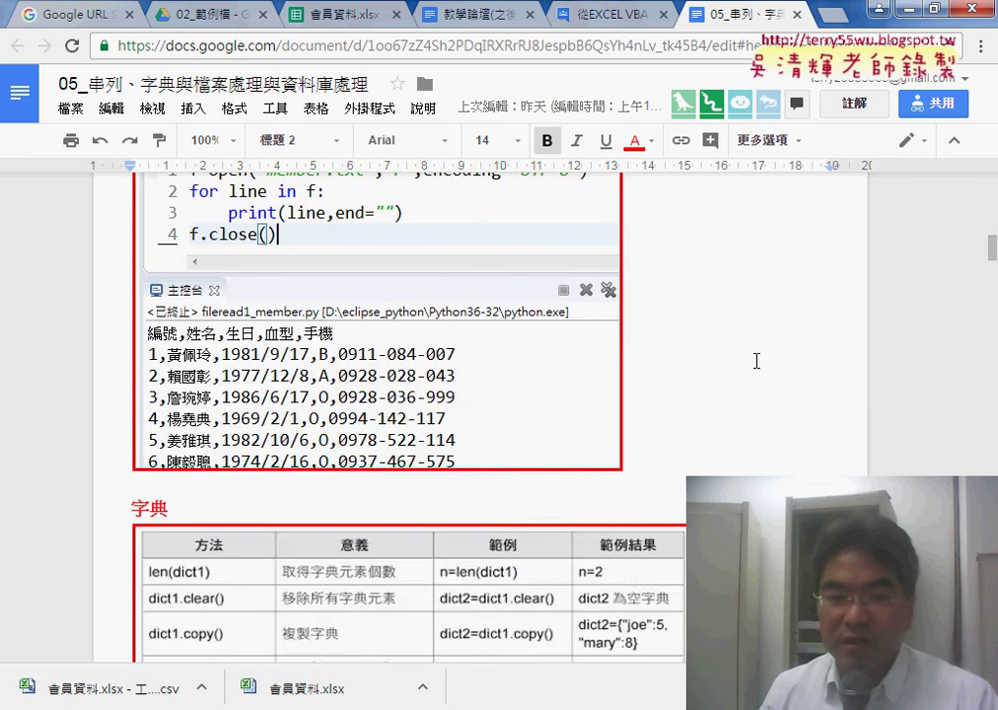
pyautogui.scroll(-1, 756, 361)
pyautogui.scroll(-2, 756, 361)
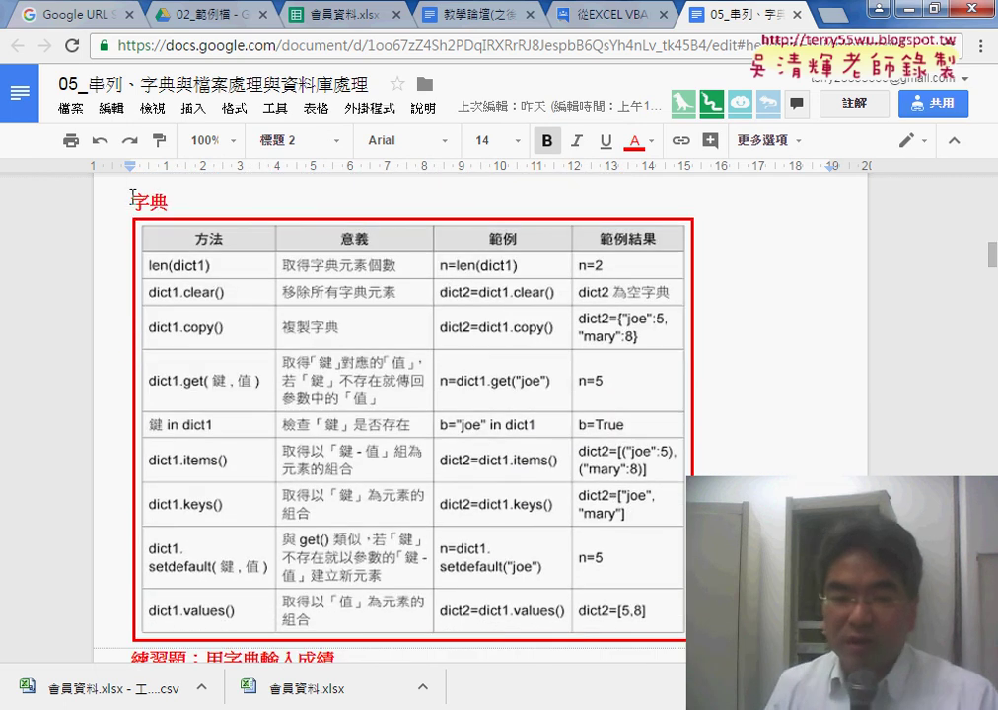
# Highlight the 字典 heading and scroll back up to the member-reading code in the notes
pyautogui.moveTo(132, 196); pyautogui.dragTo(178, 197)
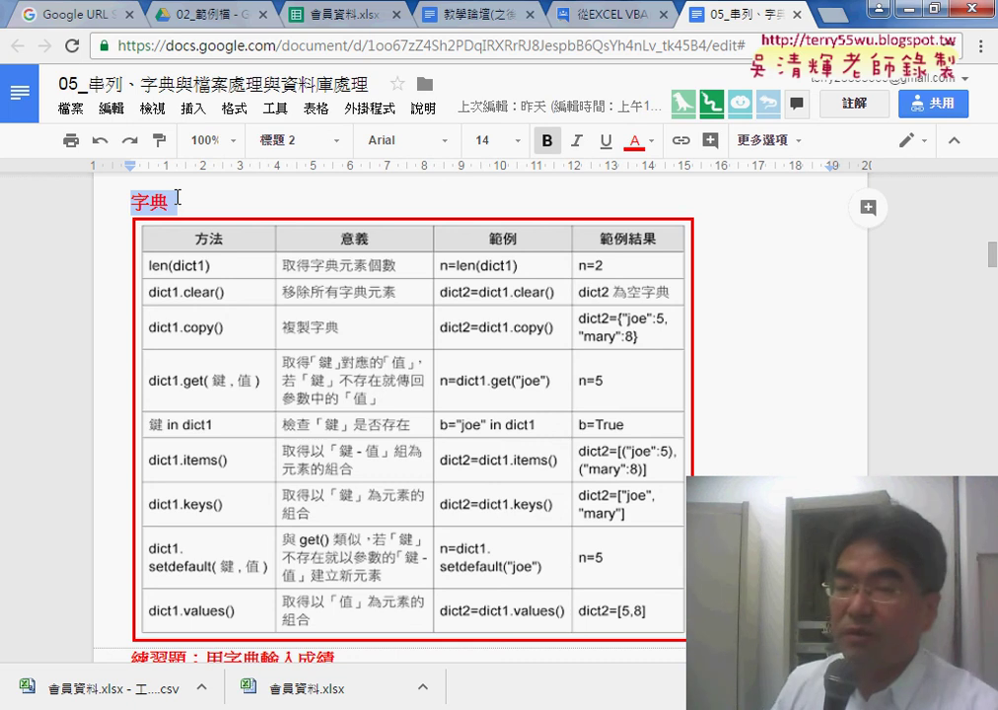
pyautogui.scroll(4, 178, 198)
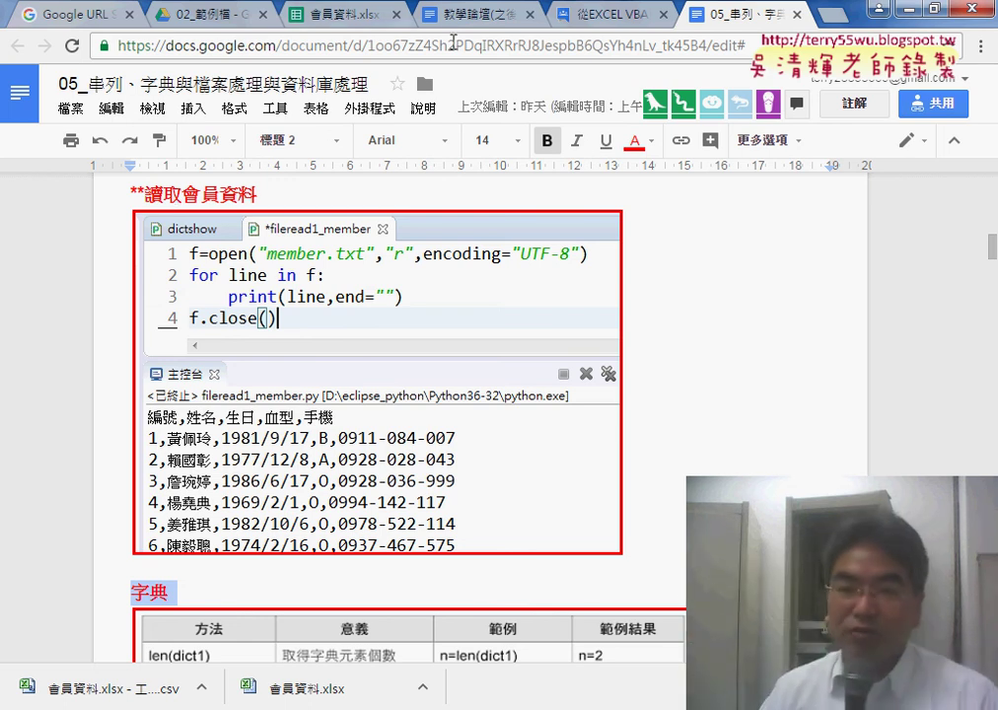
# Switch to Google Groups and return from the lesson 8 post to the labor_python_2017 topic list
pyautogui.click(587, 18)
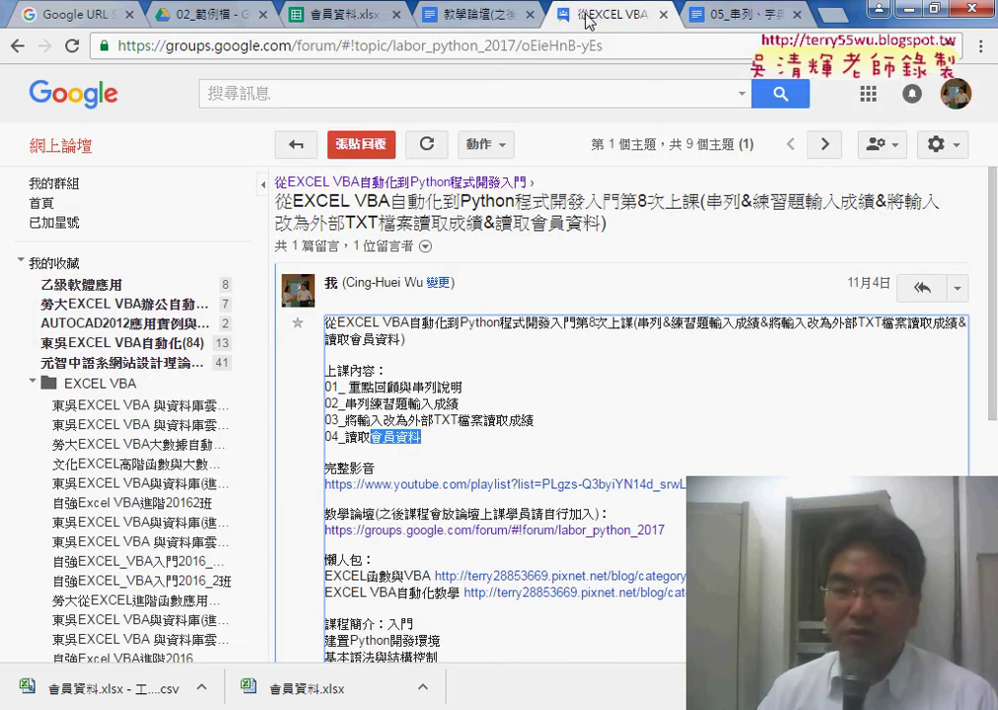
pyautogui.click(16, 46)
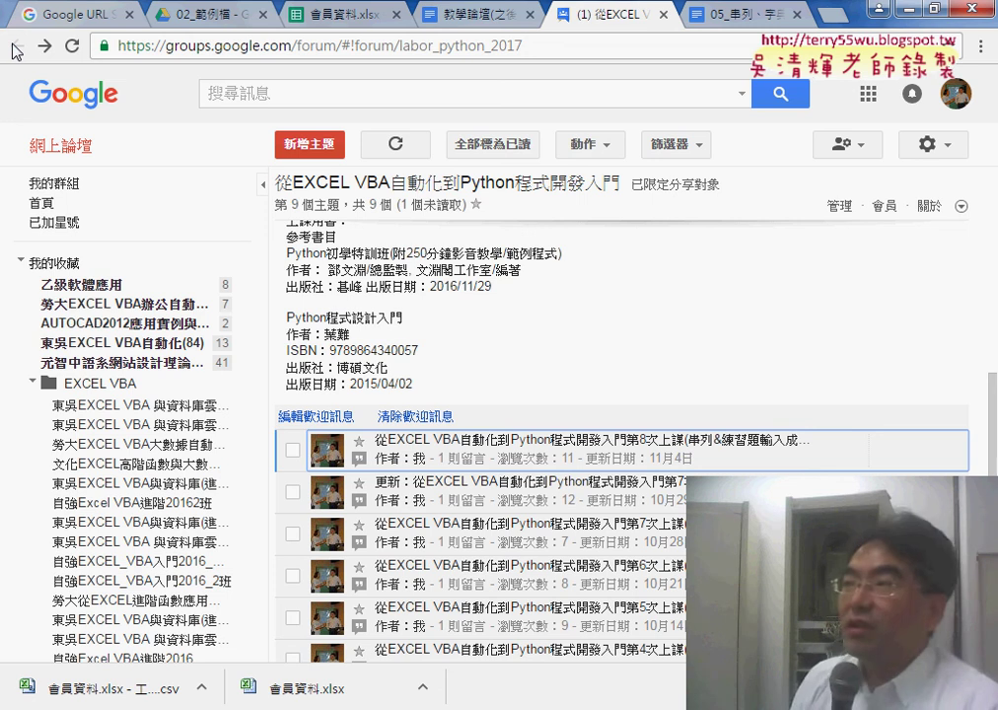
pyautogui.click(12, 45)
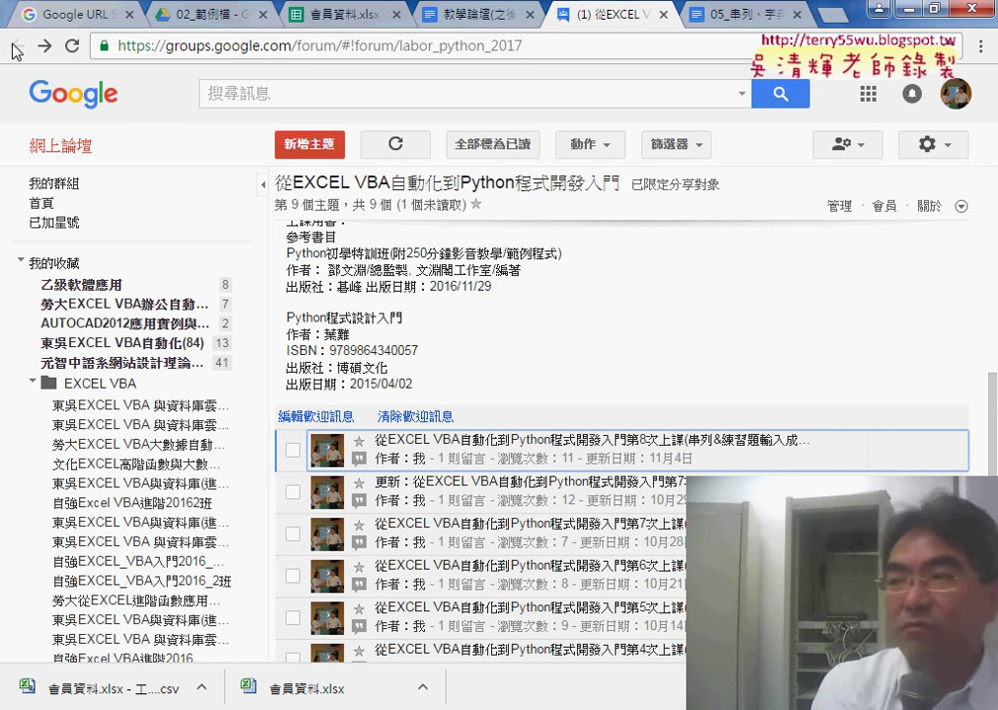
pyautogui.click(16, 46)
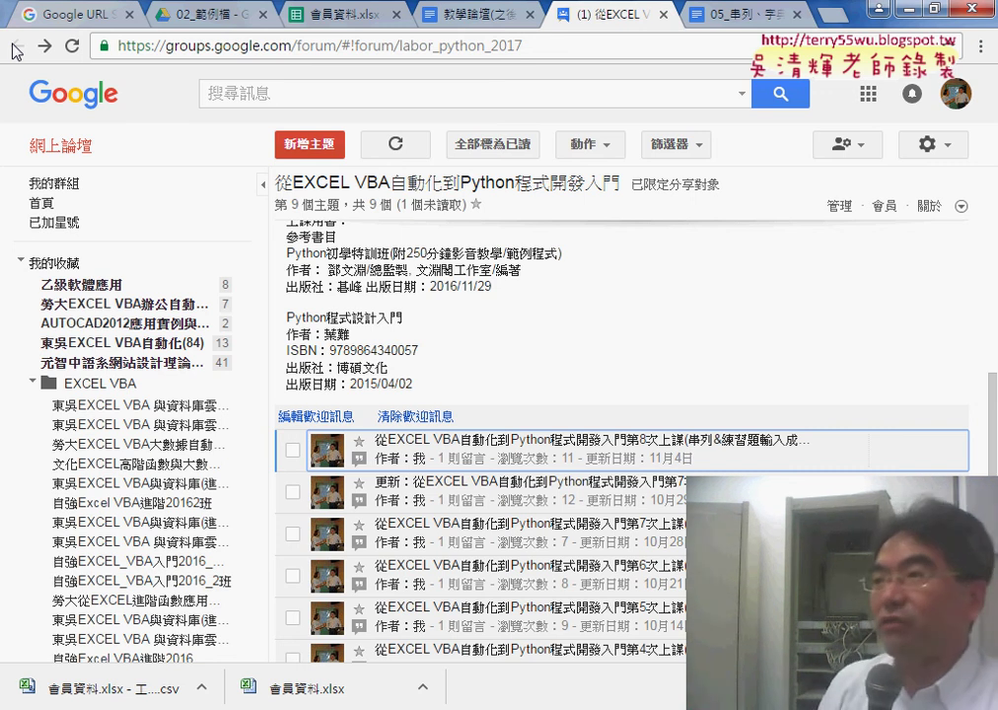